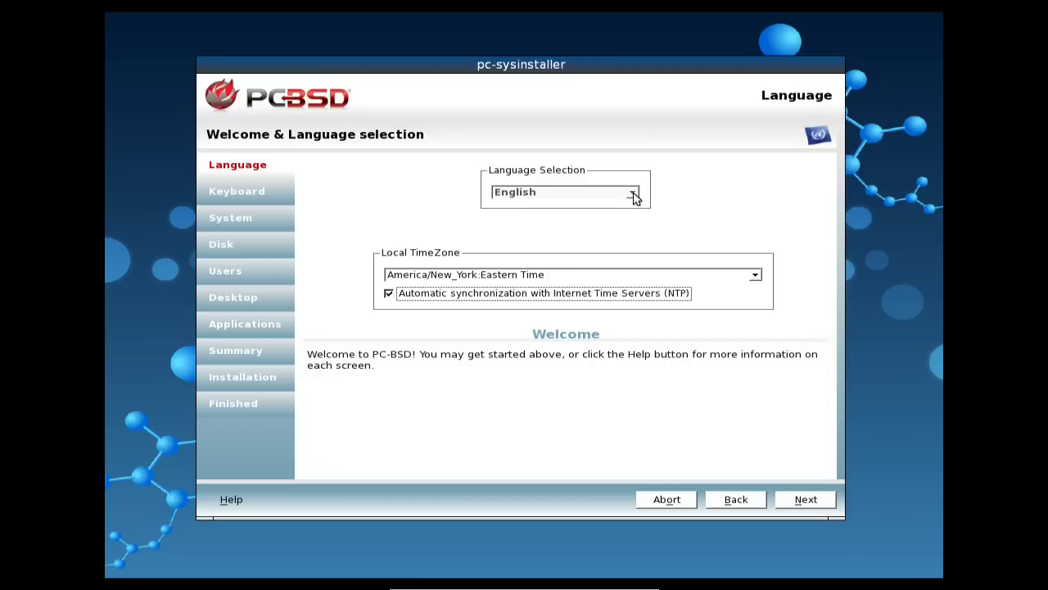
- Choose German from the installer's language list so the Welcome page reloads in German
click(635, 196)
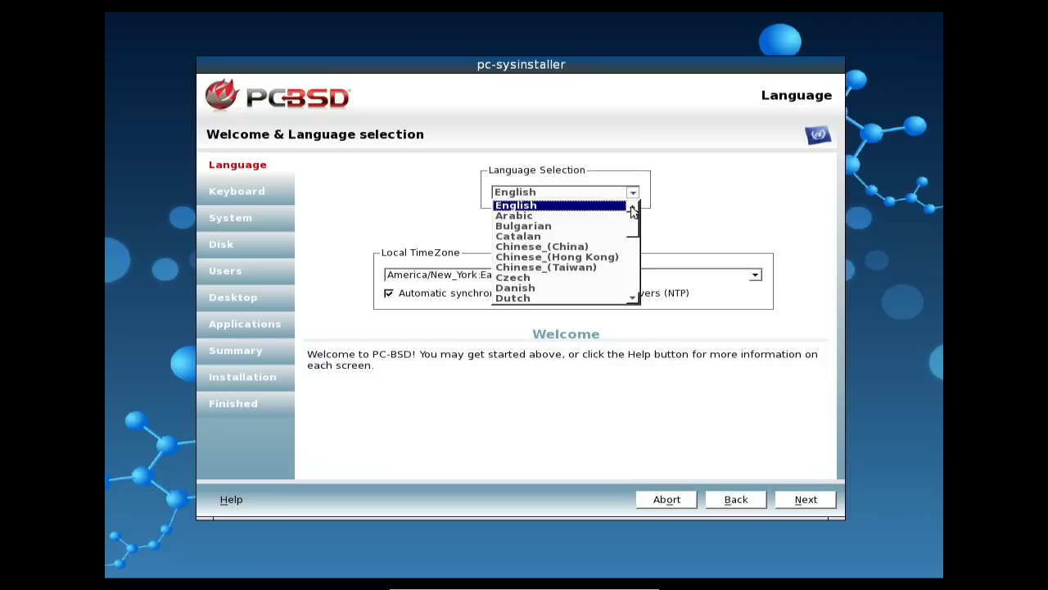
scroll(622, 238, down, 2)
scroll(618, 244, down, 1)
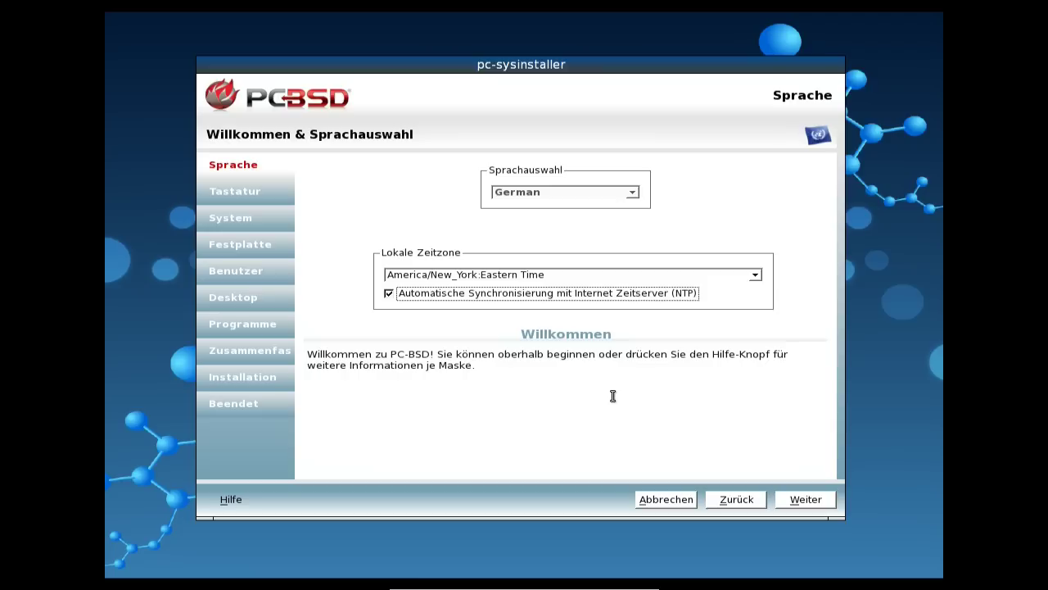
click(755, 276)
- Set Lokale Zeitzone to Europe/Berlin and advance to the Tastatureinstellungen page
scroll(733, 344, up, 6)
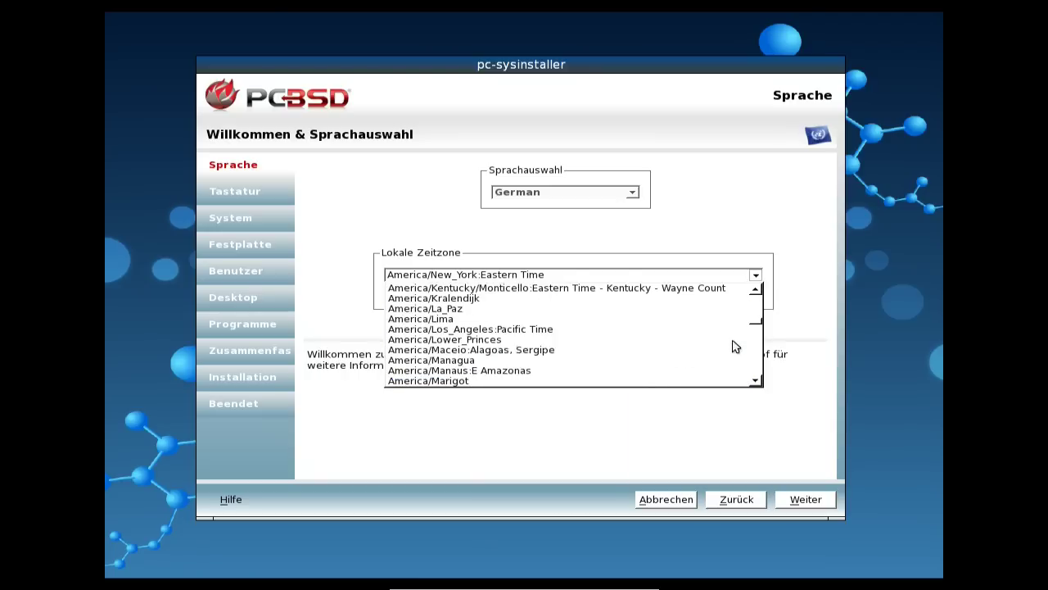
scroll(732, 345, up, 5)
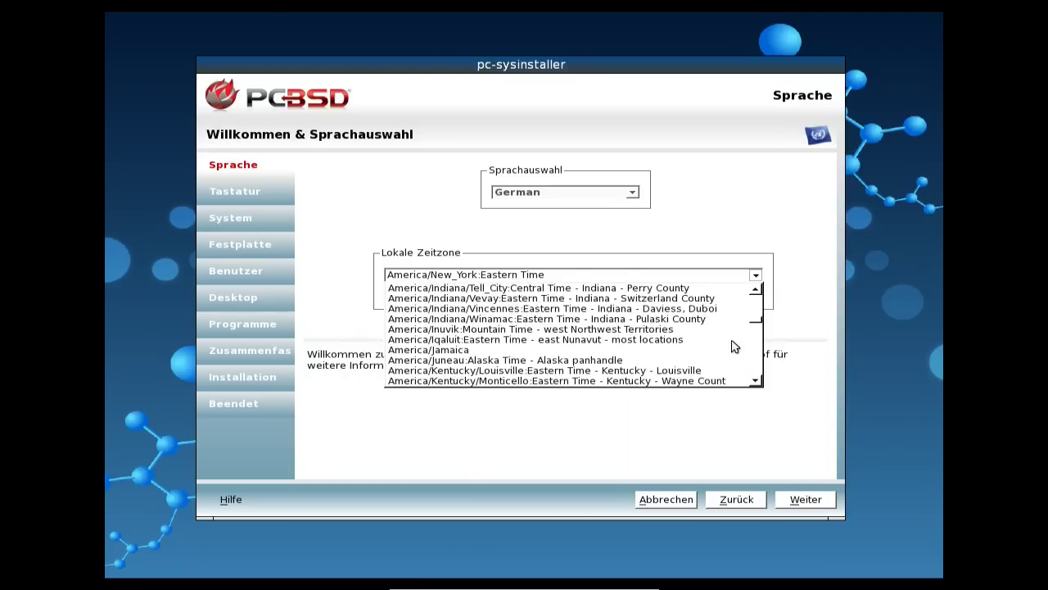
drag(758, 325, 763, 362)
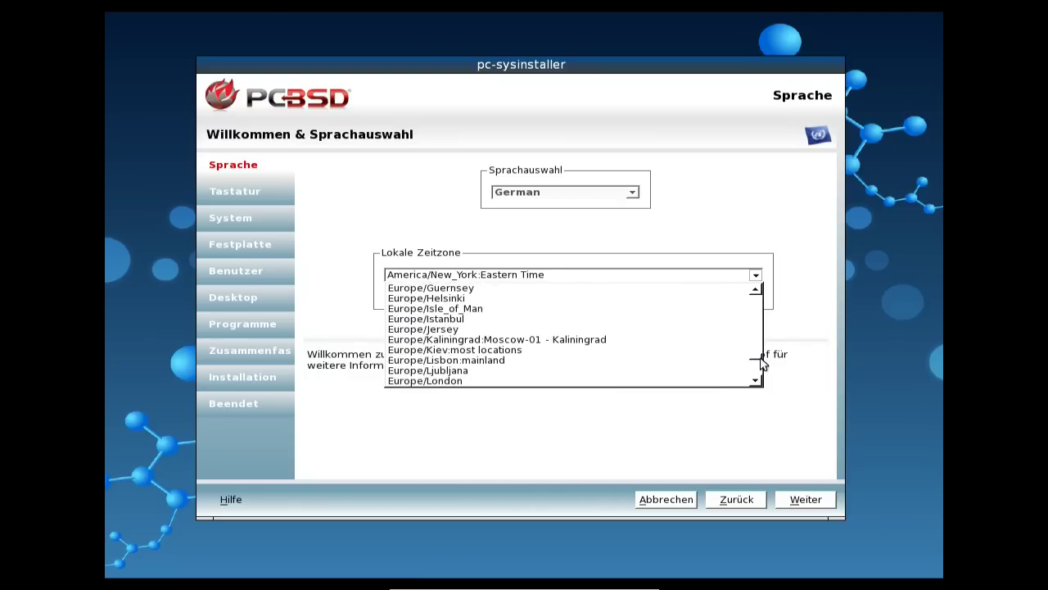
scroll(650, 330, up, 3)
click(591, 288)
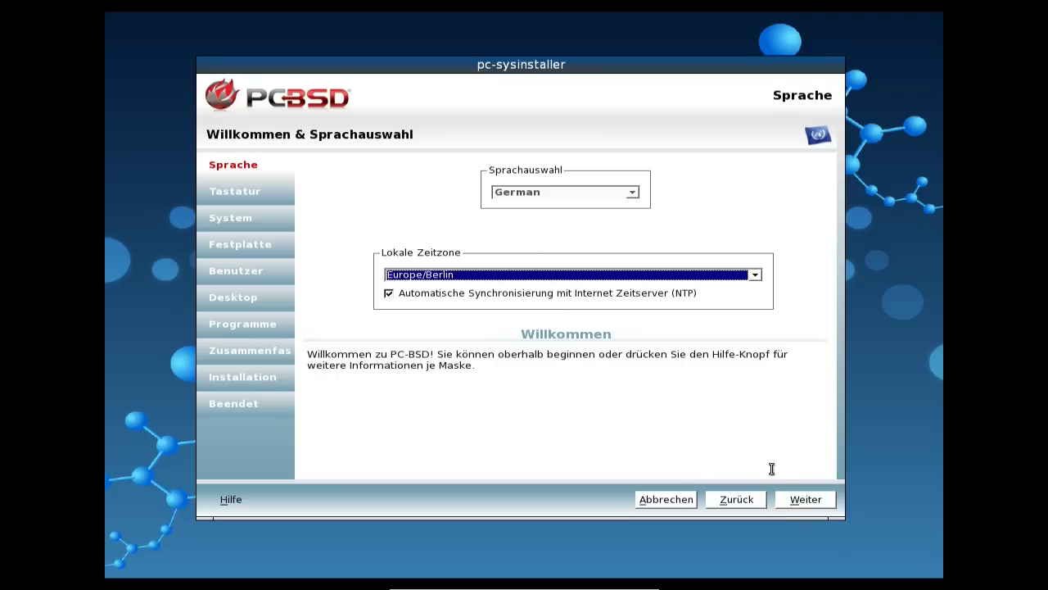
click(805, 499)
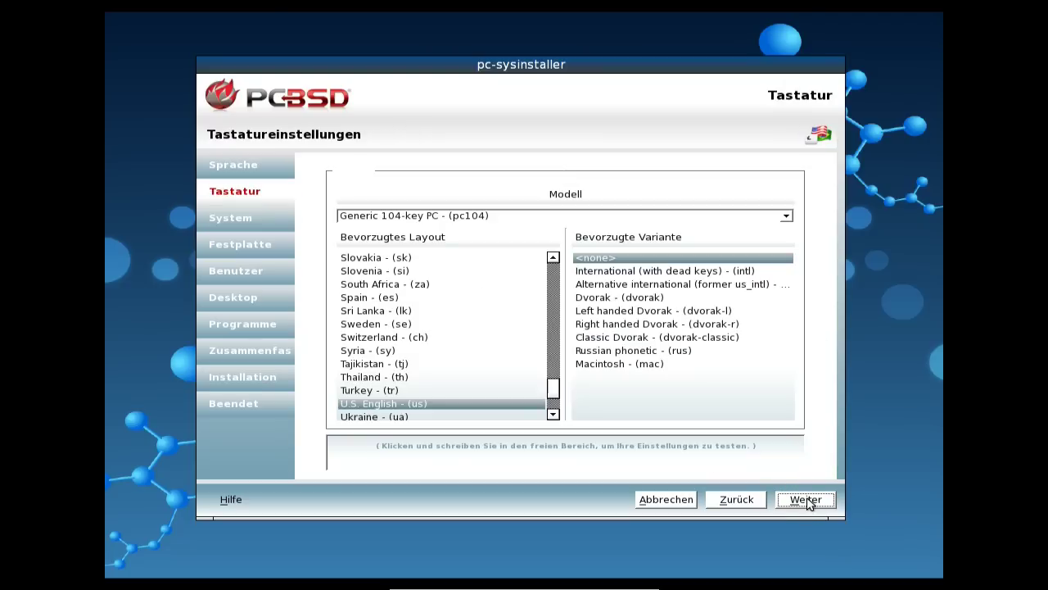
- Pick the Germany - (de) layout, Eliminate dead keys variant and Generic 105-key [Intl] PC model, then continue
scroll(461, 342, up, 11)
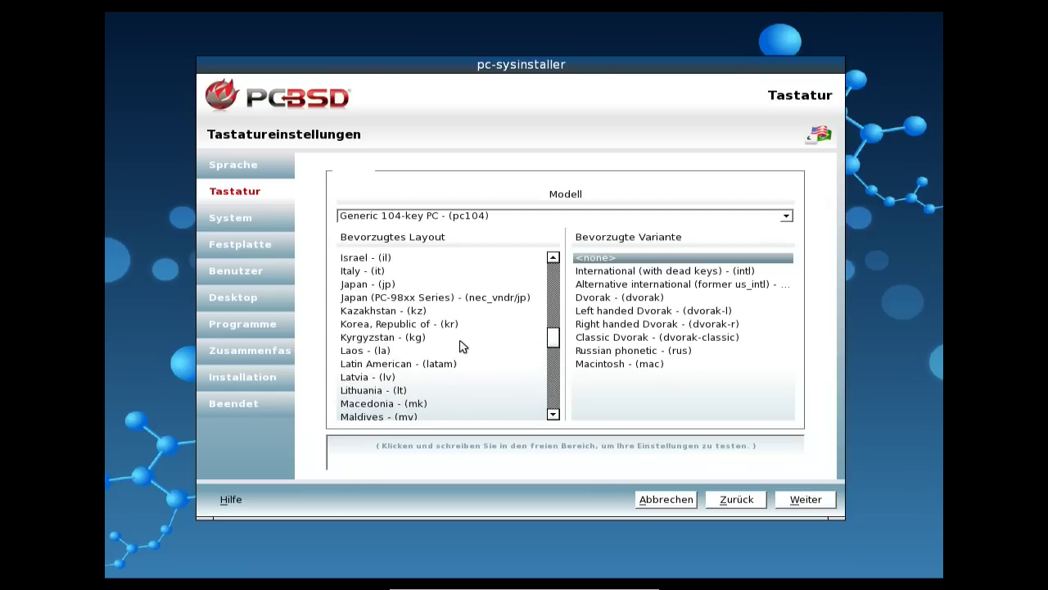
scroll(458, 344, up, 5)
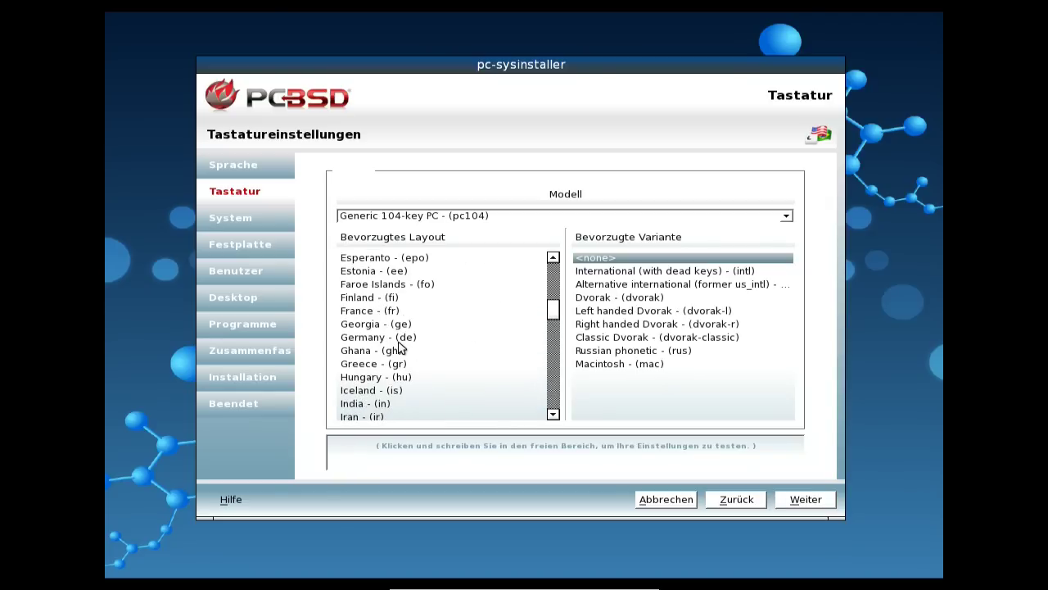
click(385, 337)
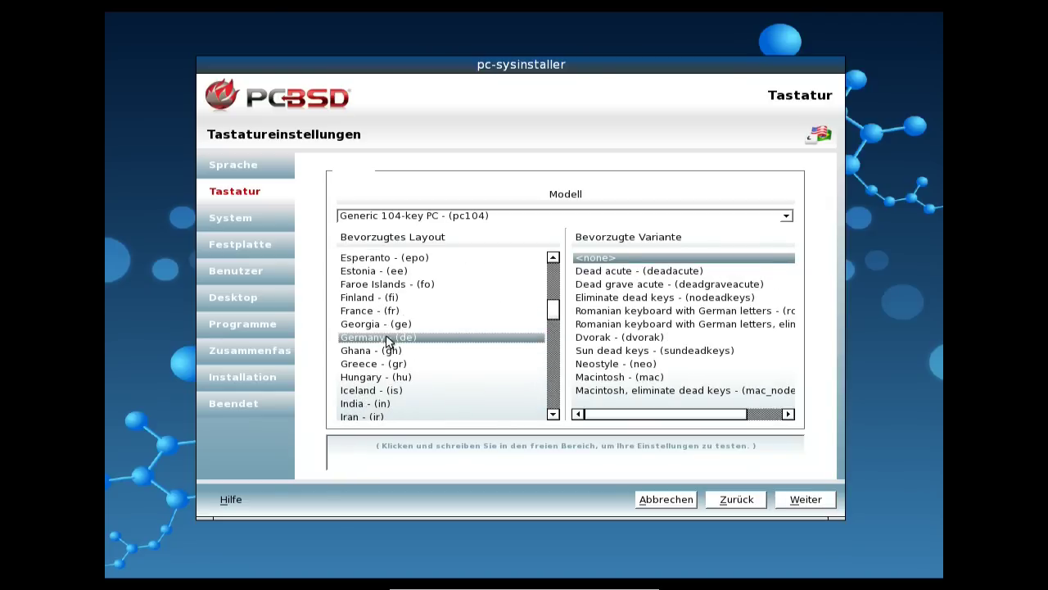
click(645, 300)
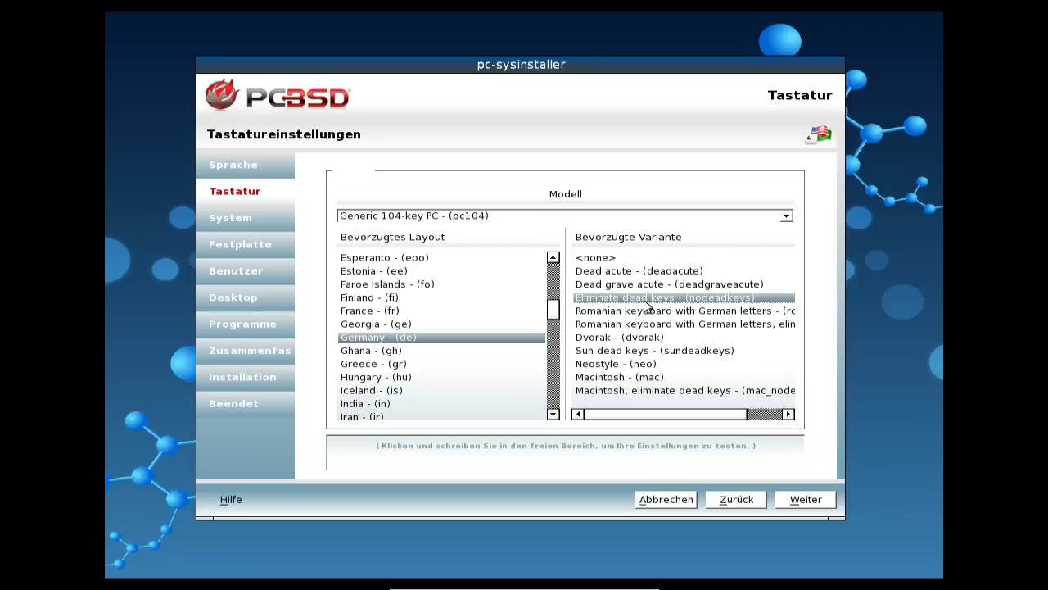
click(644, 217)
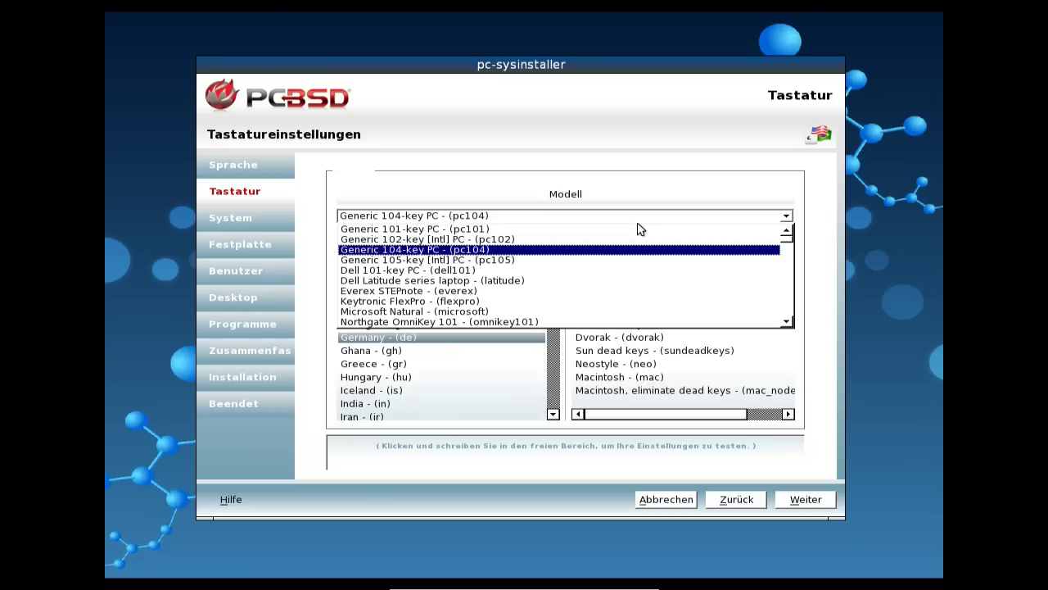
click(632, 261)
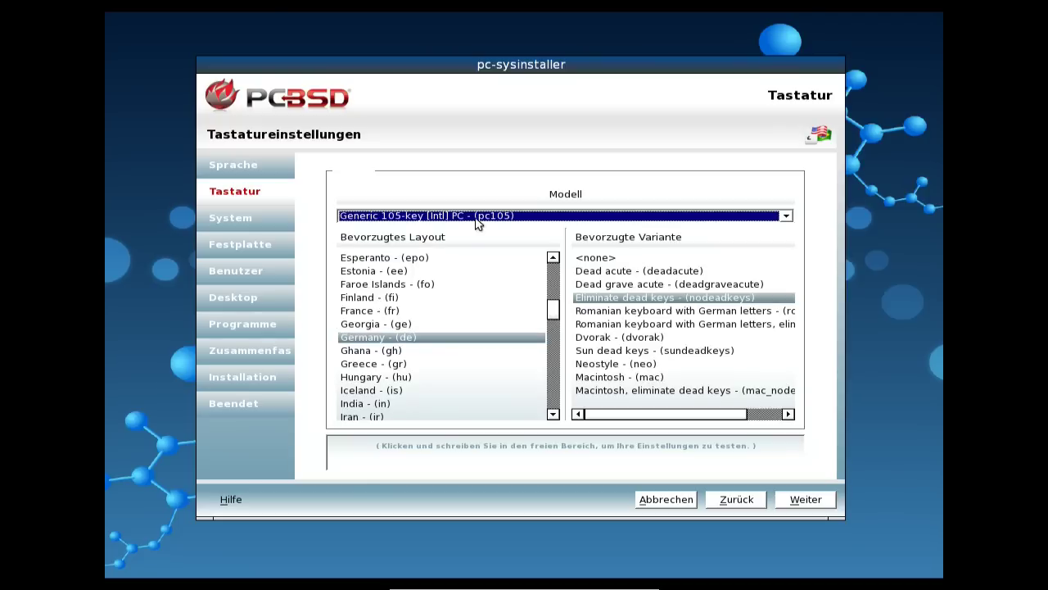
click(806, 500)
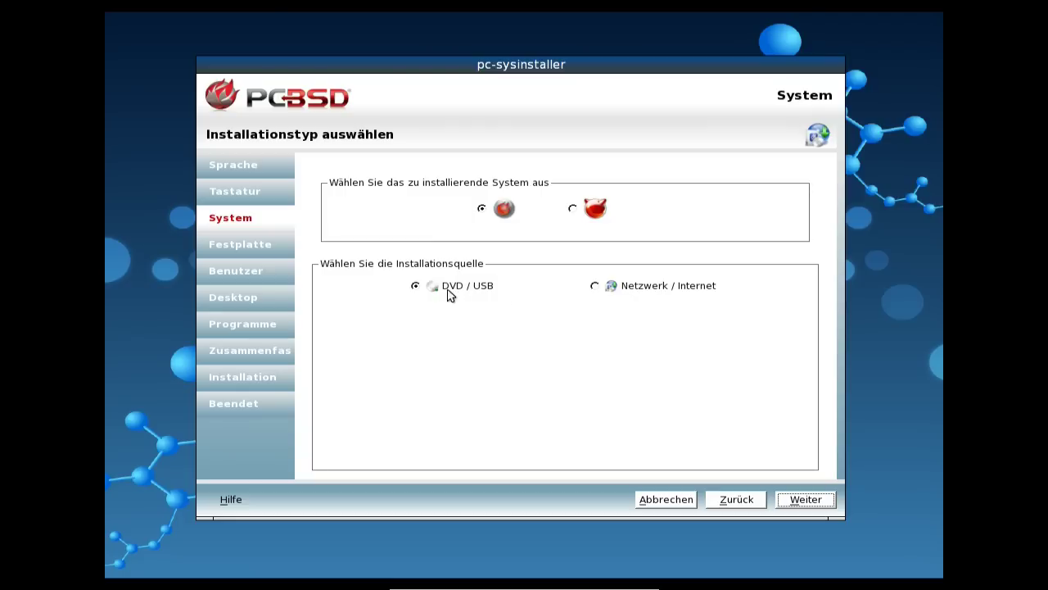
- Keep PC-BSD with the DVD / USB source and advance to Festplatteneinstellungen
click(805, 500)
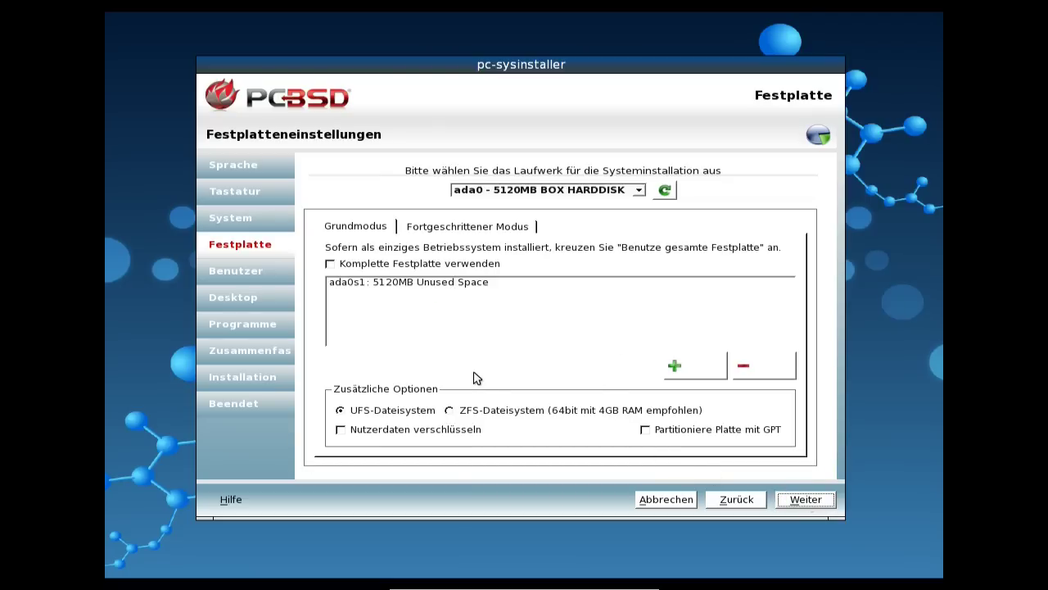
- Glance at Fortgeschrittener Modus, then in Grundmodus tick Komplette Festplatte verwenden for ada0
click(465, 233)
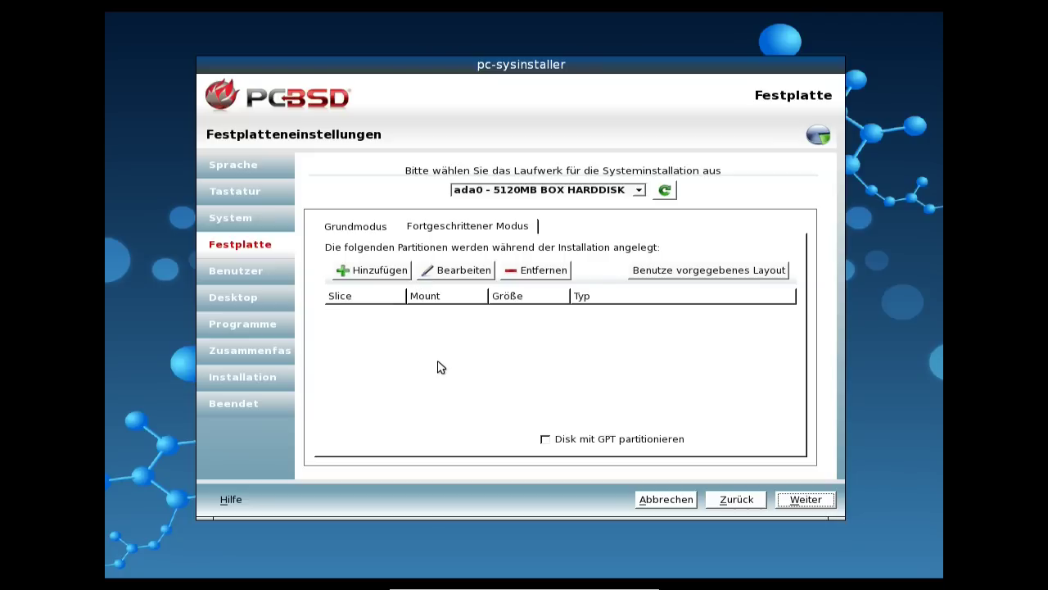
click(371, 229)
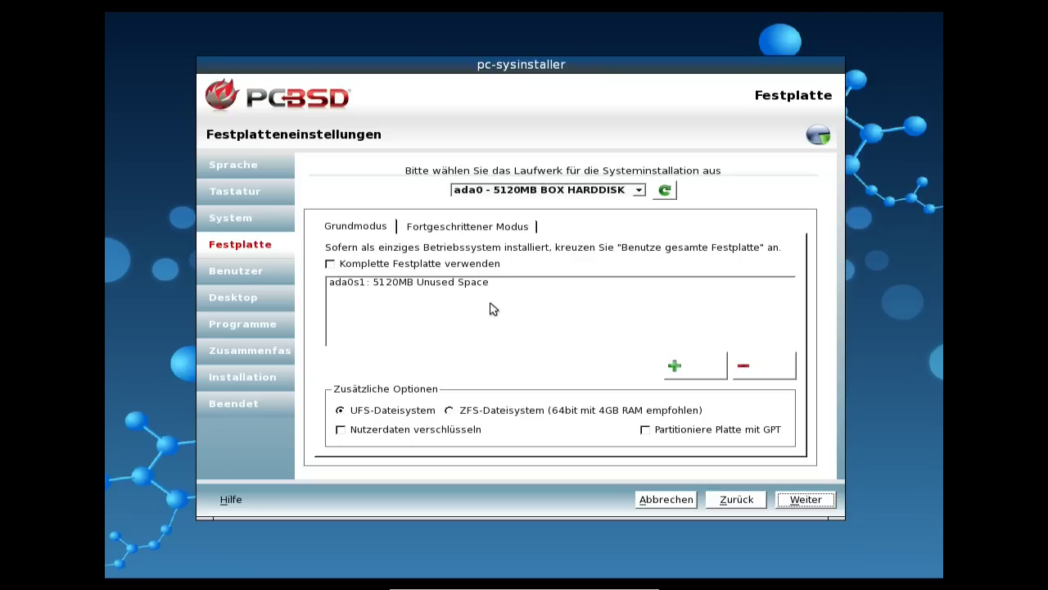
click(352, 267)
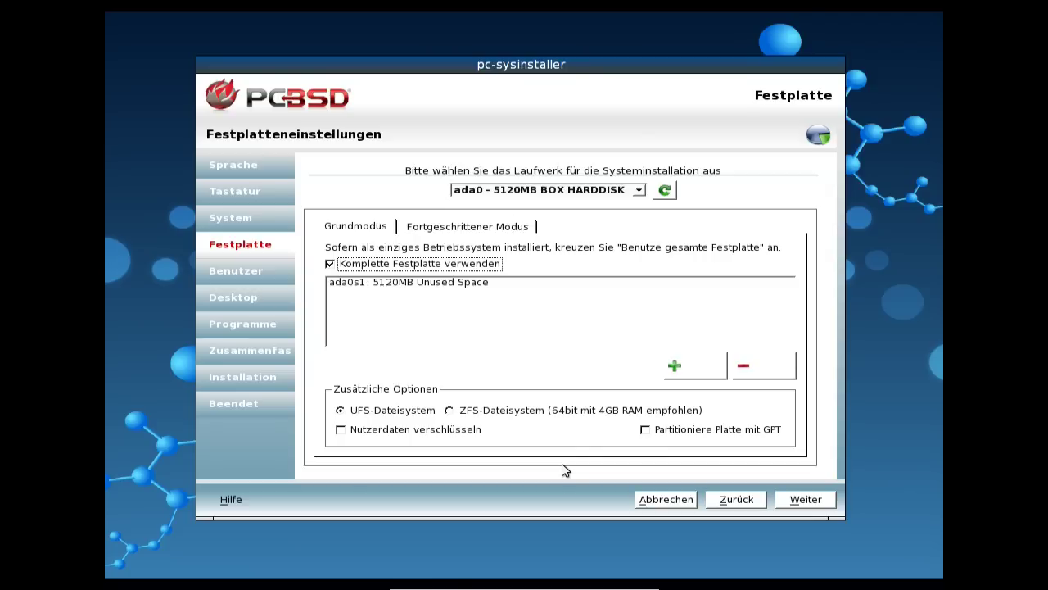
- Confirm the whole-disk UFS layout on ada0 and proceed to Benutzererstellung
click(799, 502)
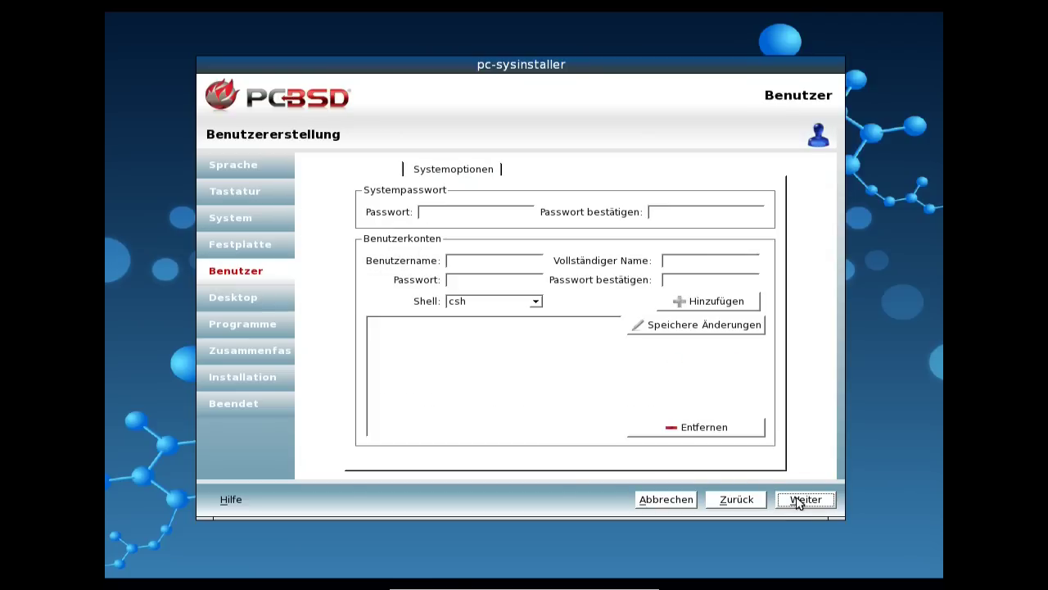
- Enter the system password twice, then the new user's username, full name and password twice
click(436, 215)
text(****************)
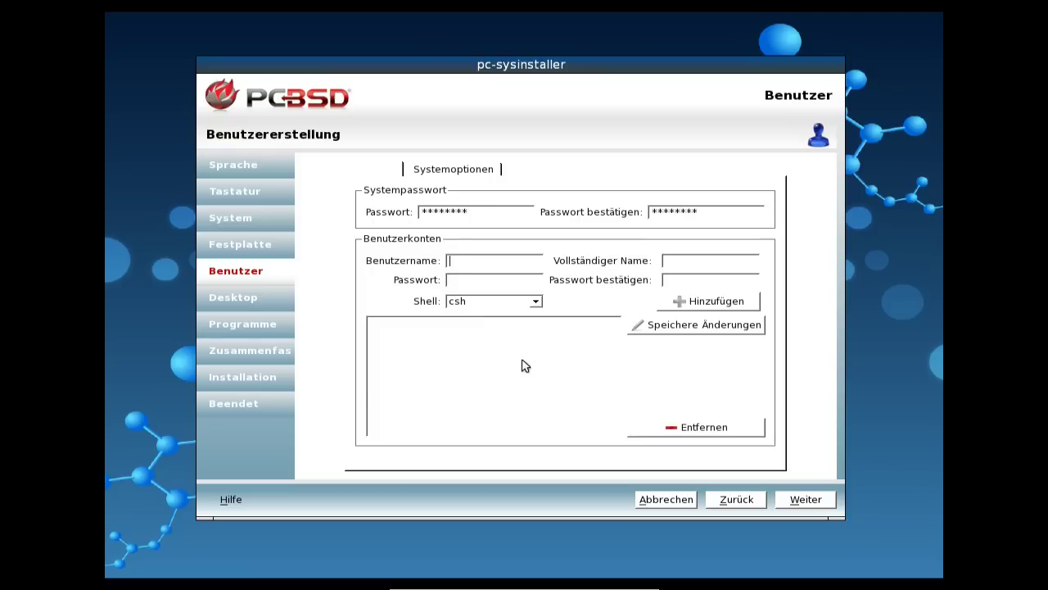
text(leszek)
key(Tab)
text(Leszek Lesner)
key(Tab)
text(********)
key(Tab)
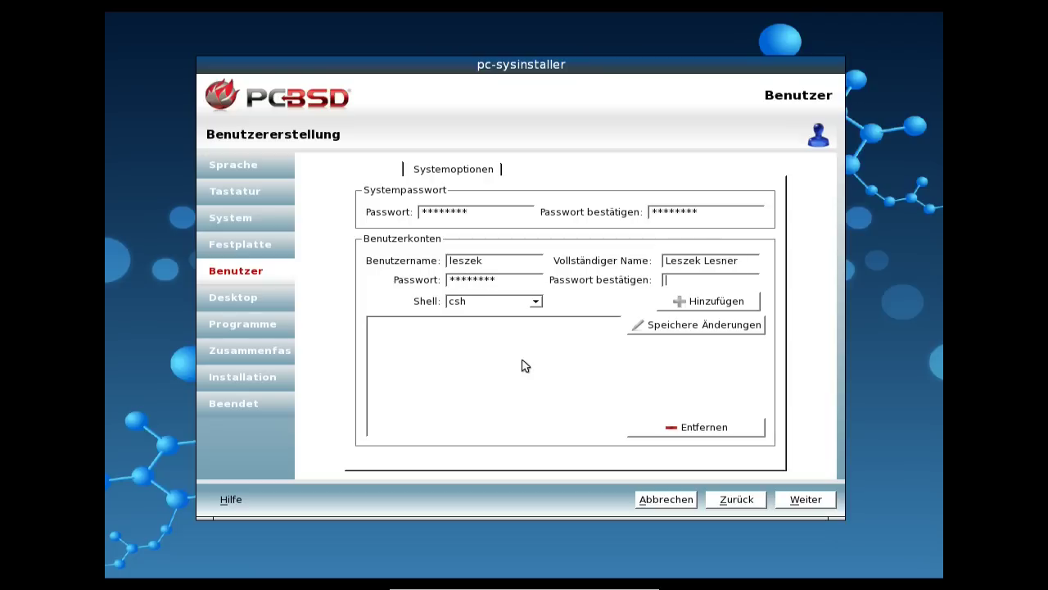
text(********)
- Set the user's shell to bash, add the account, and continue to Meta-Paket Auswahl
click(507, 308)
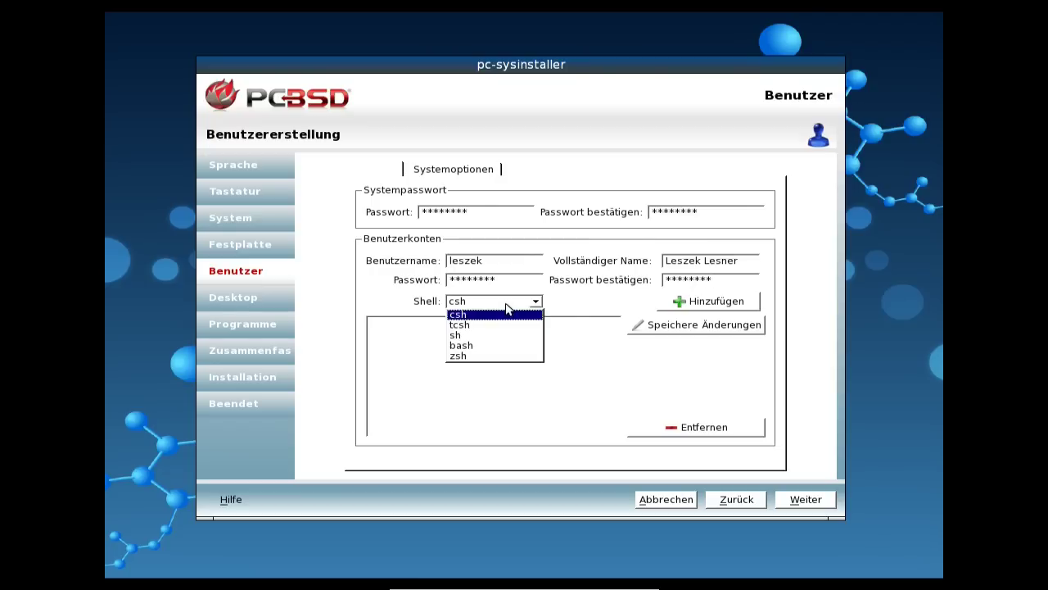
click(494, 347)
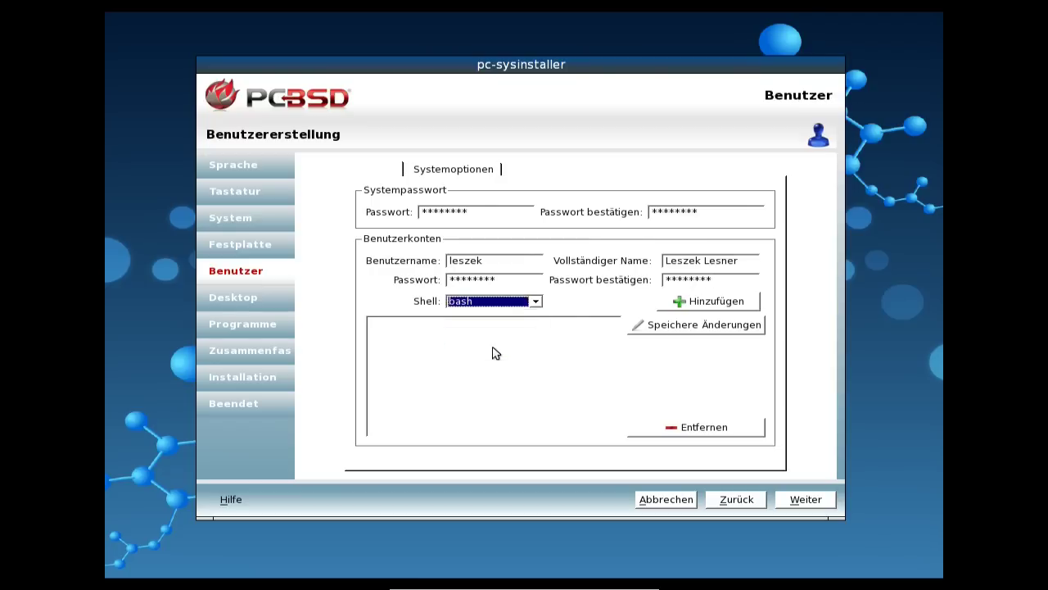
click(470, 310)
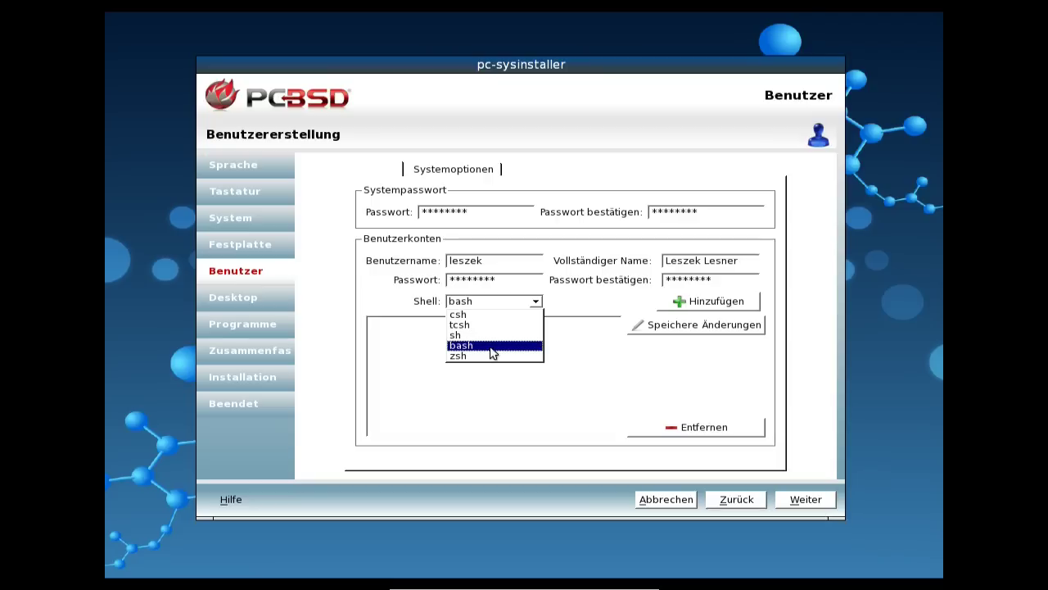
click(491, 346)
click(696, 302)
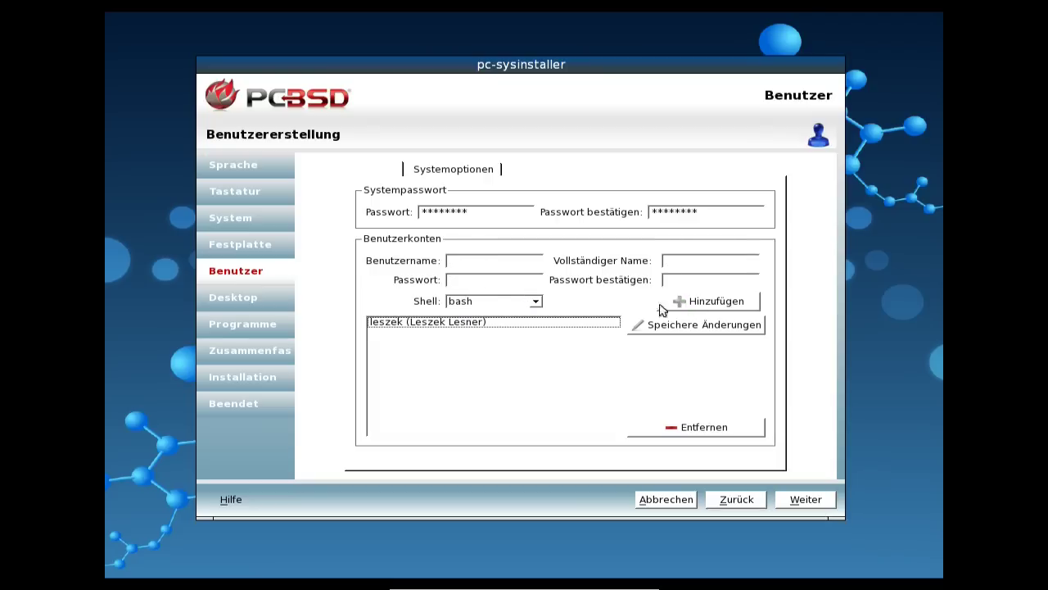
click(807, 499)
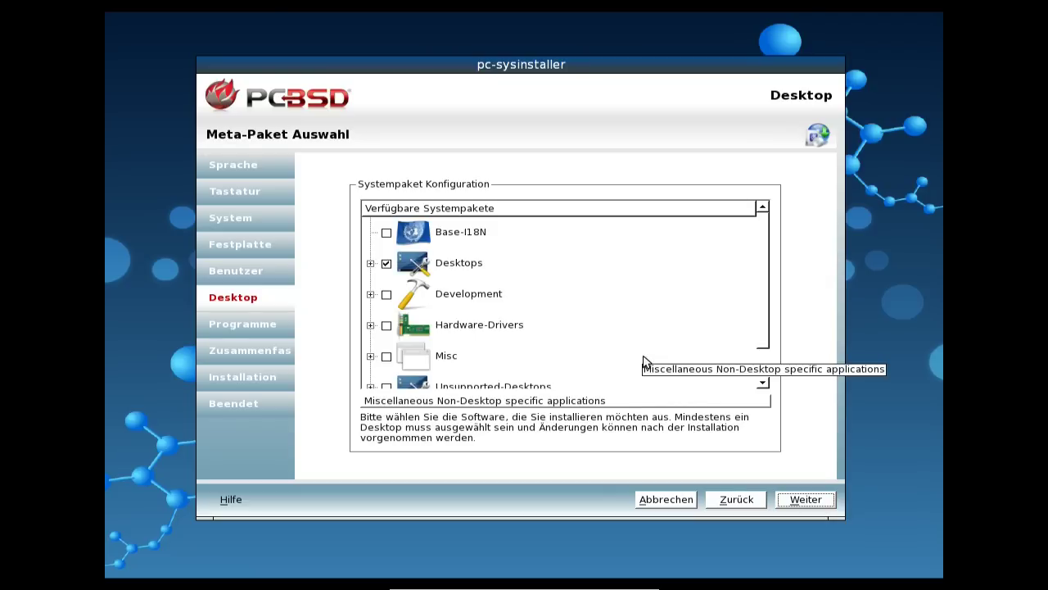
- Expand the Desktops group and look through GNOME's sub-packages before collapsing GNOME
scroll(643, 363, down, 1)
scroll(644, 363, up, 1)
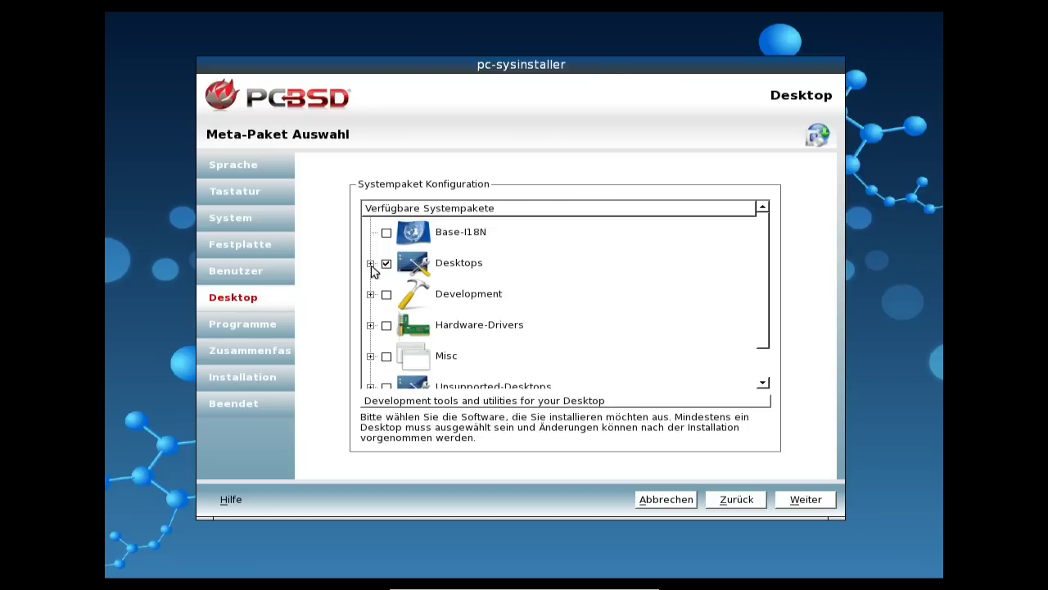
click(370, 263)
scroll(532, 297, down, 1)
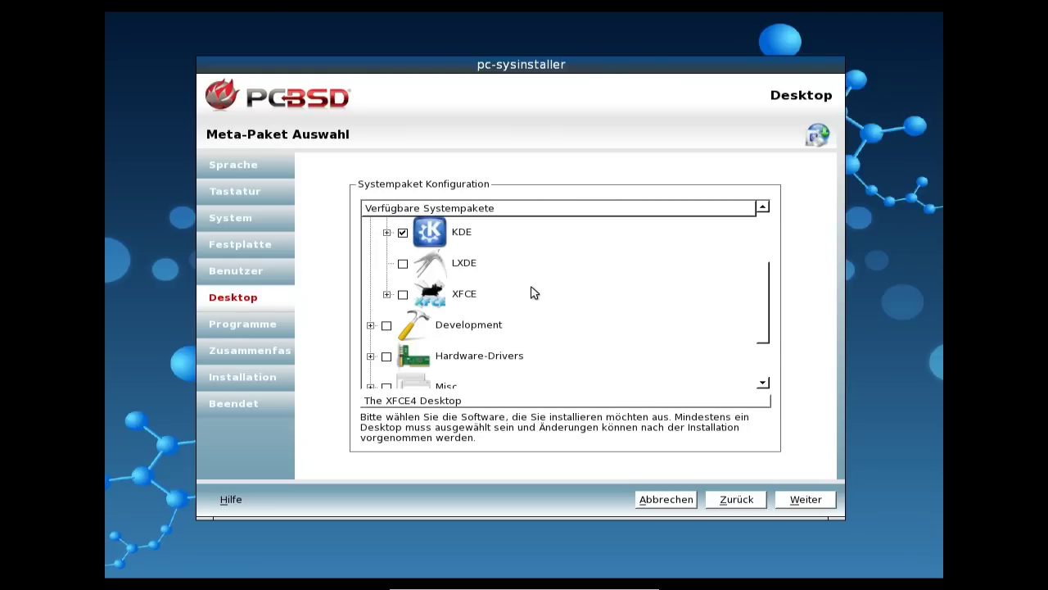
scroll(532, 294, up, 1)
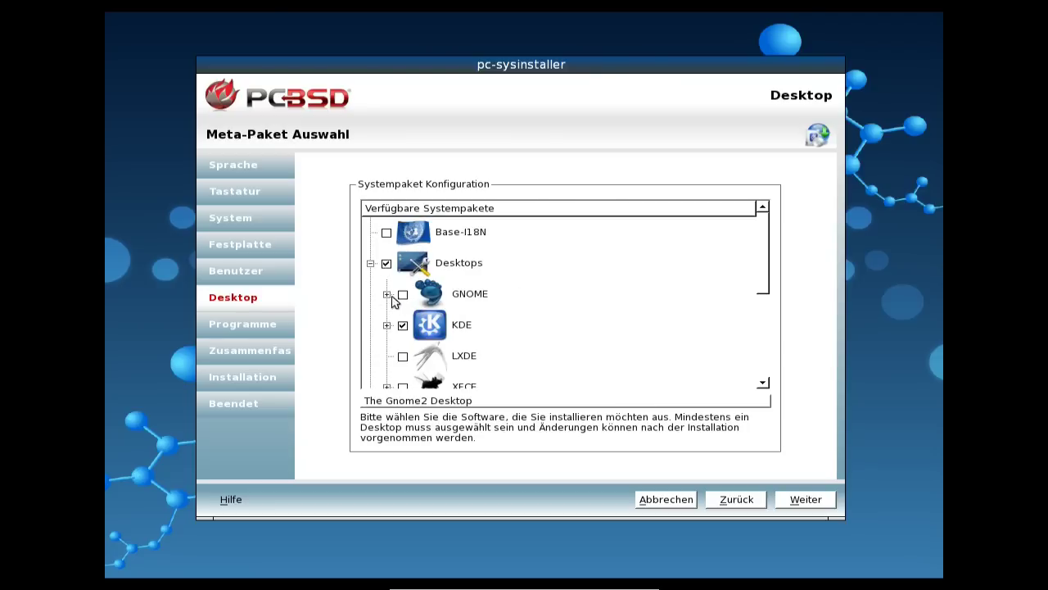
click(386, 294)
scroll(610, 325, down, 1)
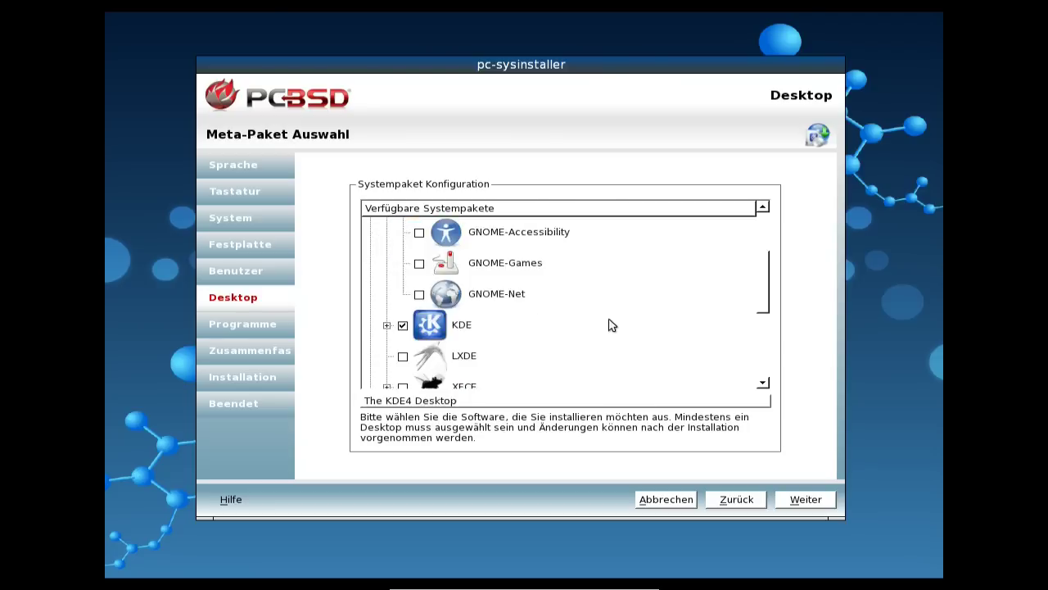
scroll(605, 324, up, 1)
scroll(580, 335, down, 1)
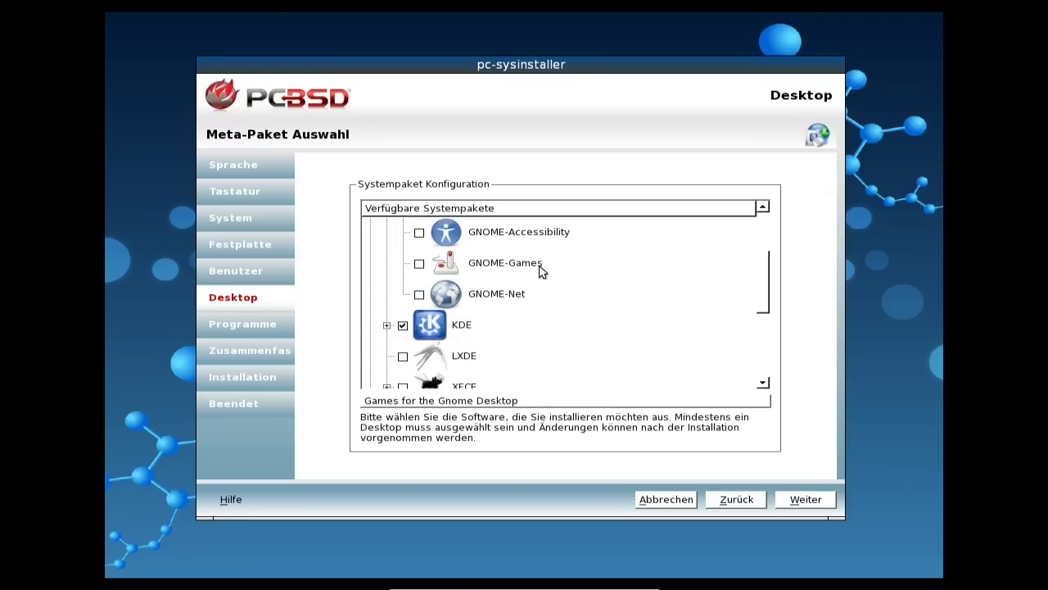
scroll(764, 296, up, 1)
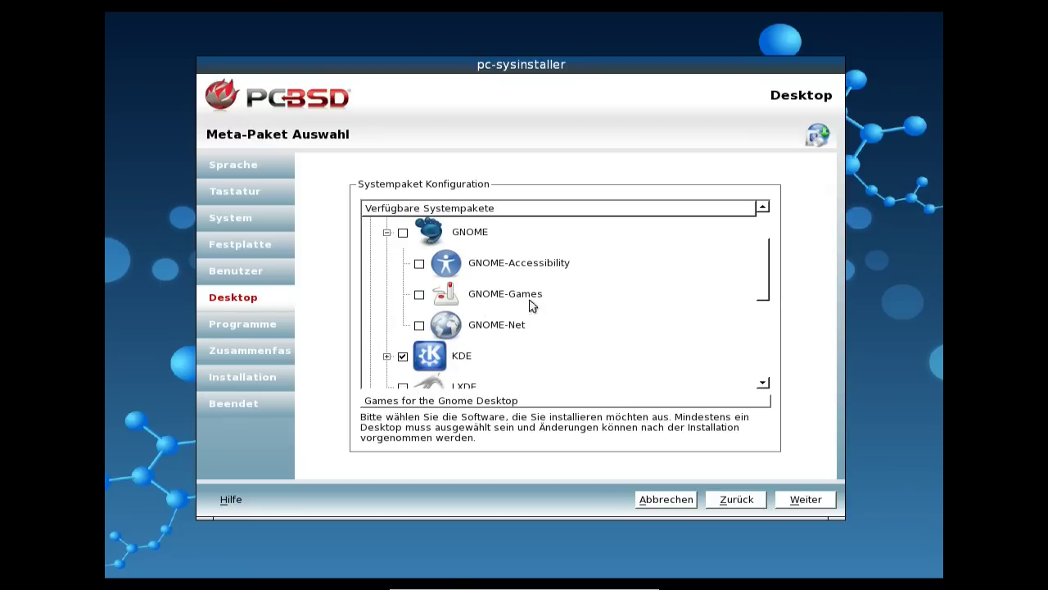
click(387, 233)
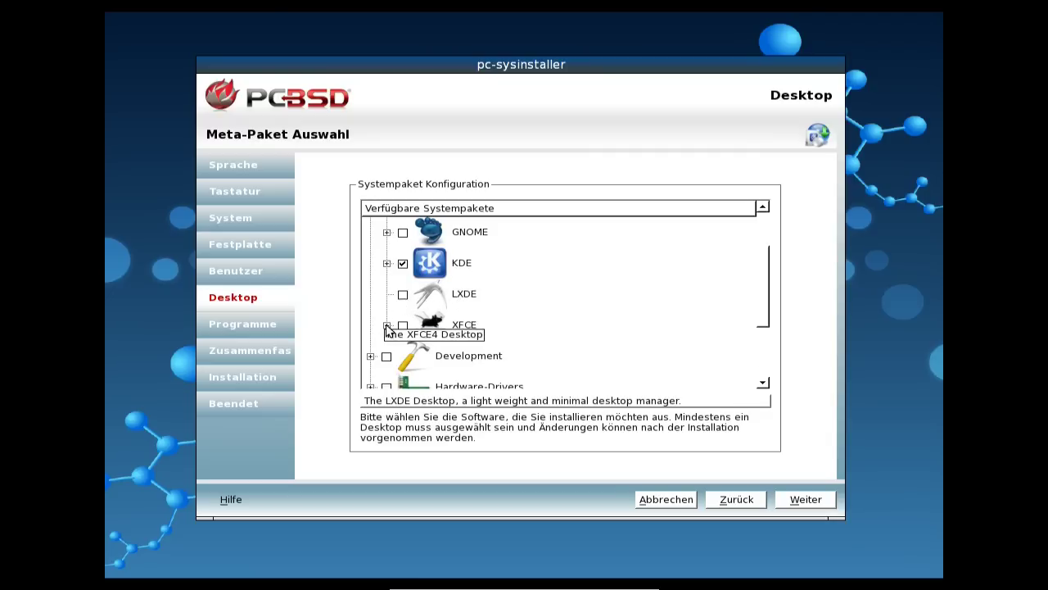
- Swap KDE for XFCE as the desktop and expand XFCE to show XFCE-Plugins
click(402, 263)
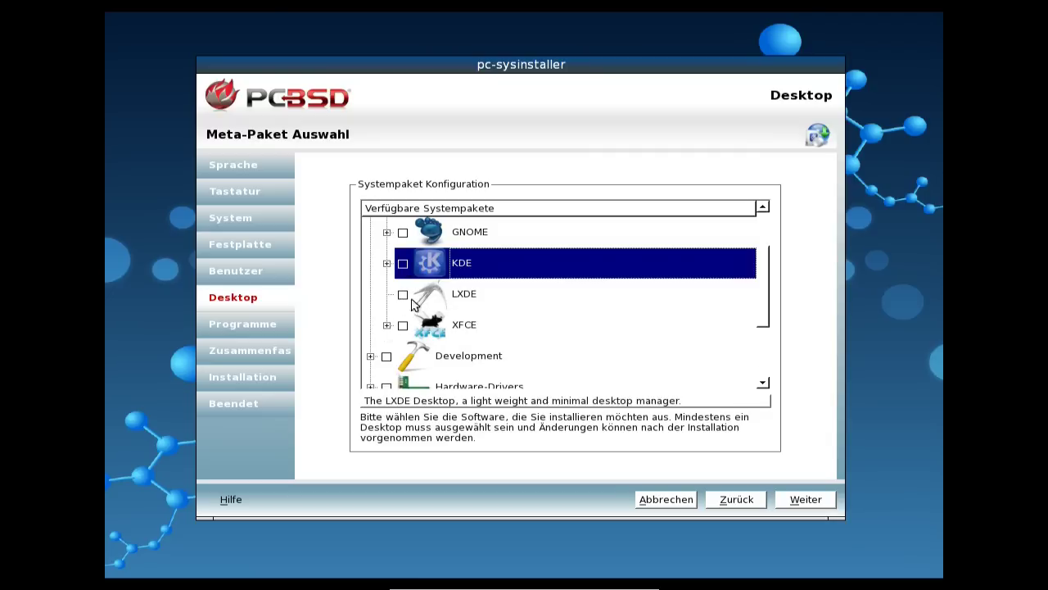
click(403, 325)
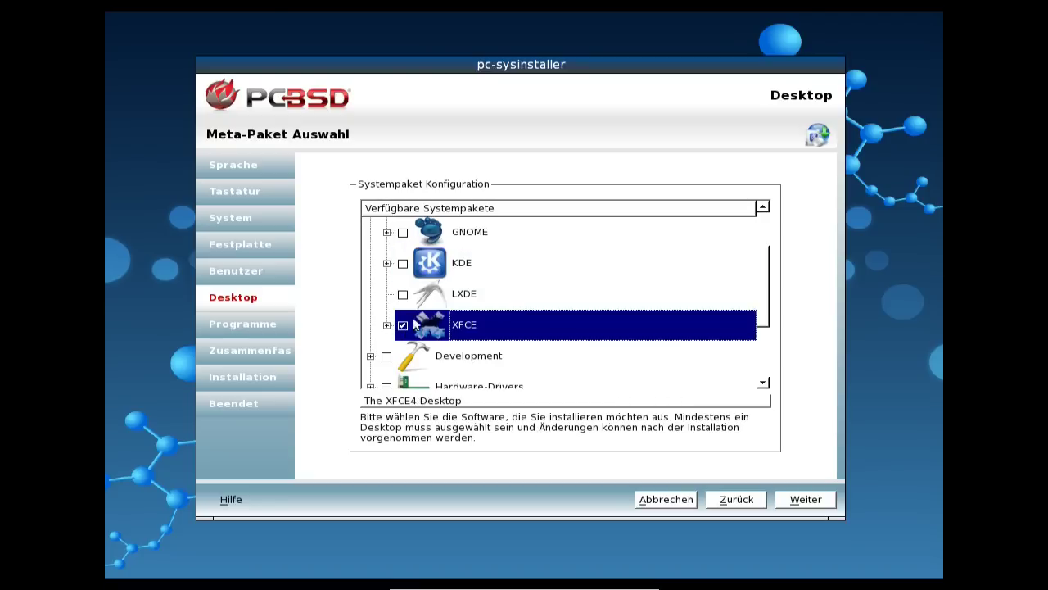
click(386, 325)
scroll(569, 318, down, 3)
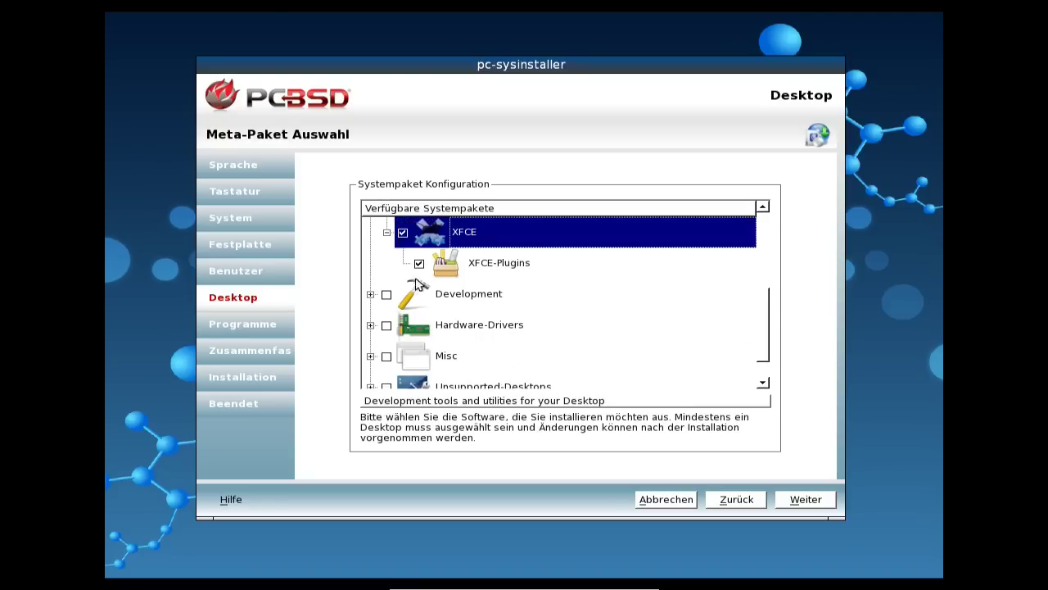
- Collapse XFCE and Desktops, peek into Development, then tick the Base-I18N package
scroll(565, 309, up, 3)
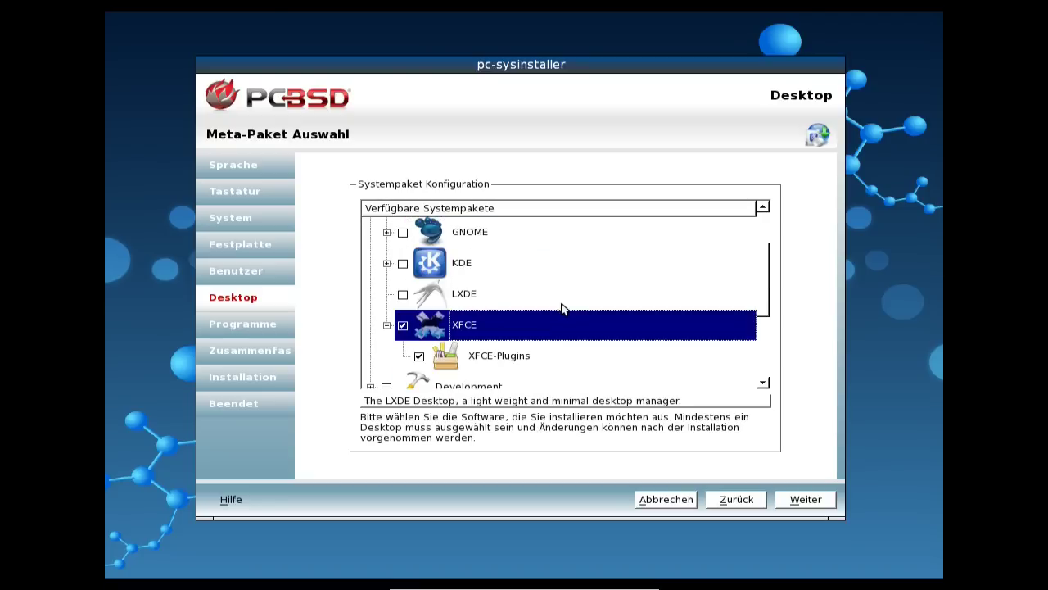
click(387, 325)
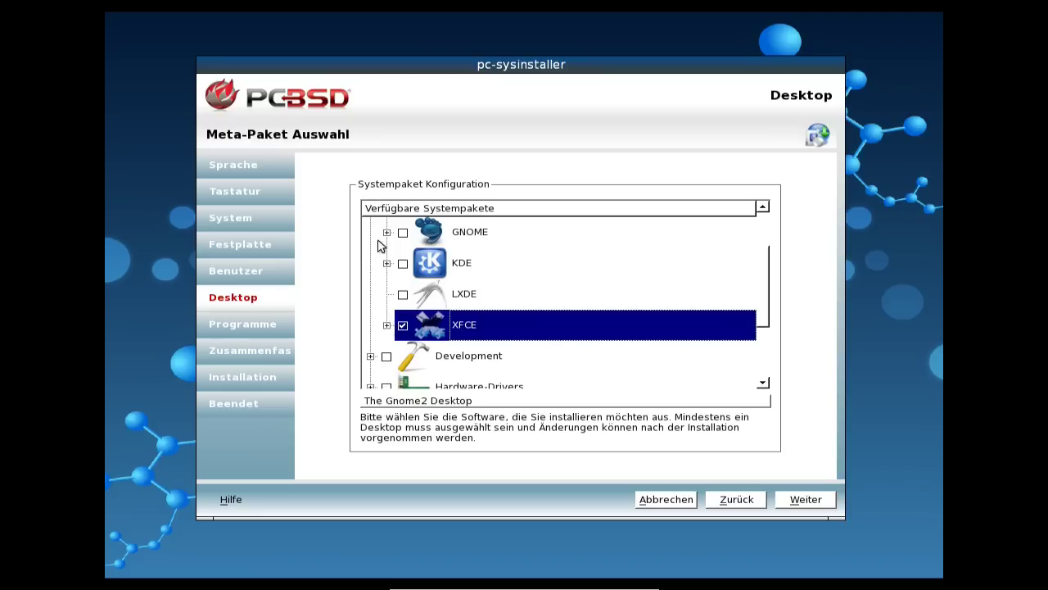
scroll(379, 250, up, 2)
click(370, 263)
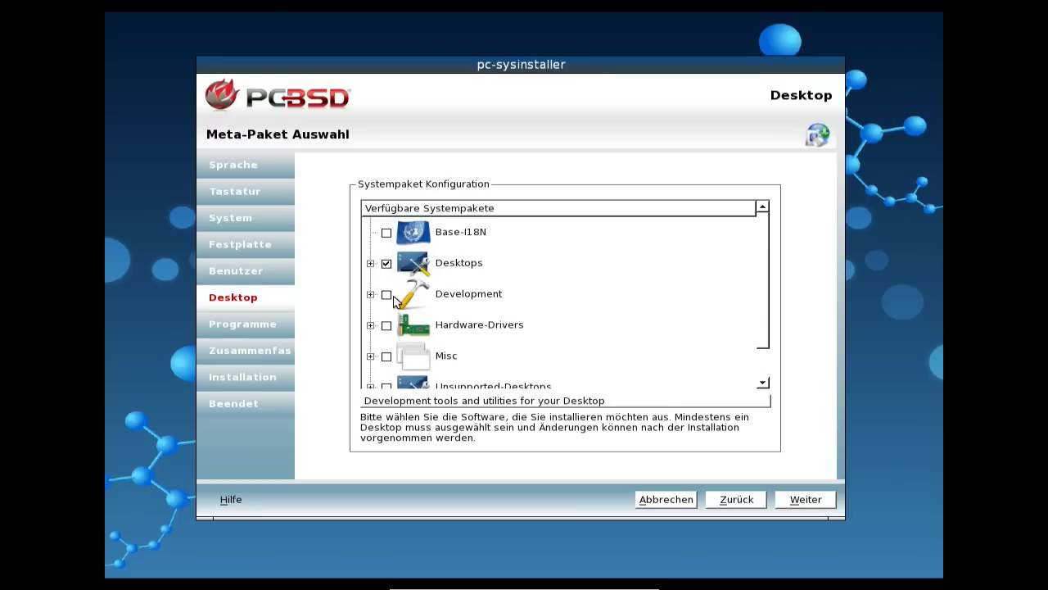
click(371, 294)
scroll(445, 311, down, 1)
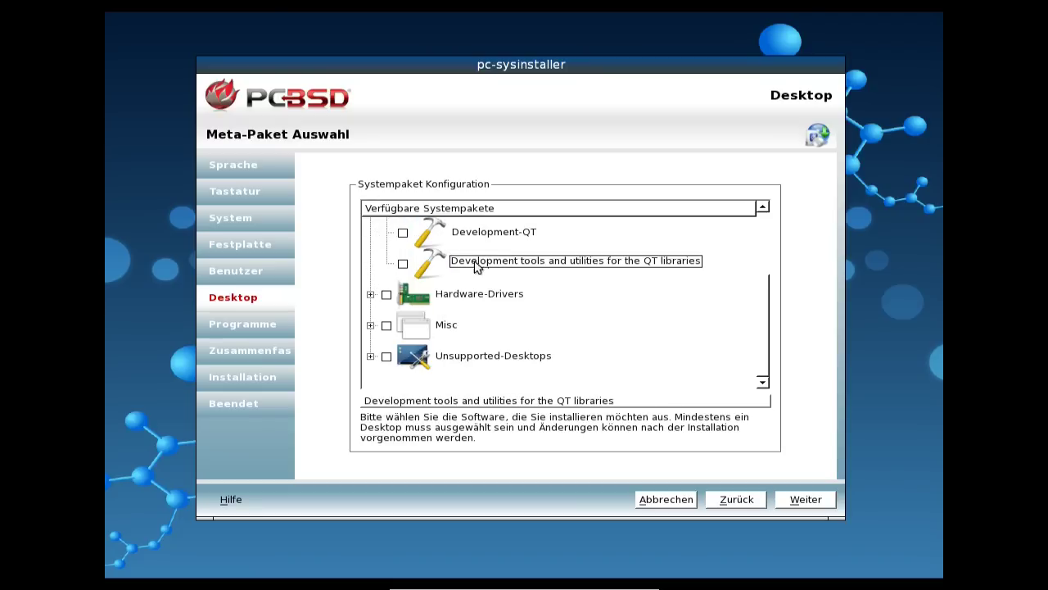
scroll(376, 271, up, 1)
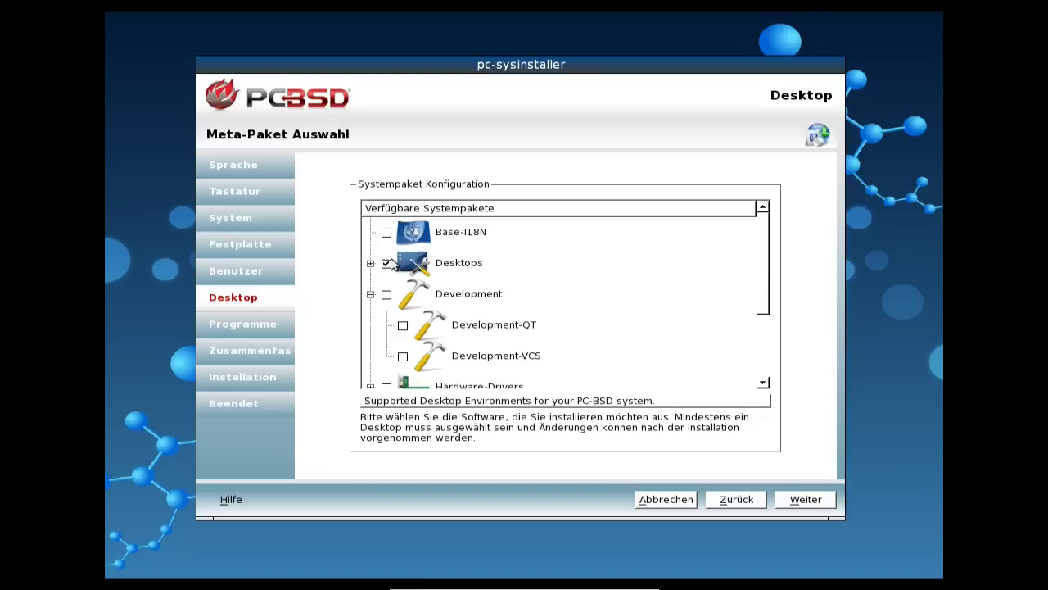
click(370, 295)
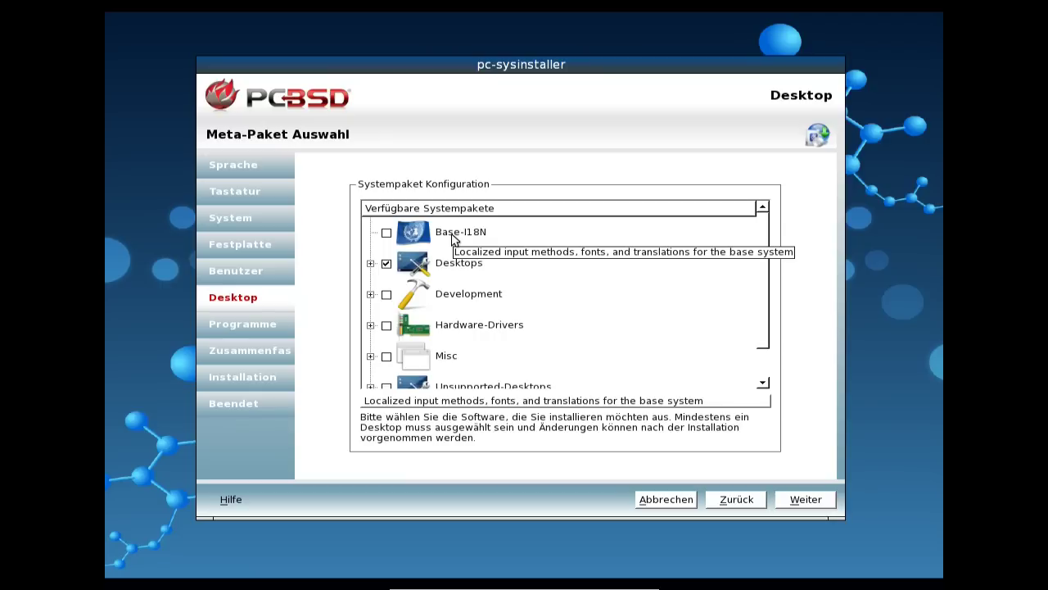
click(386, 233)
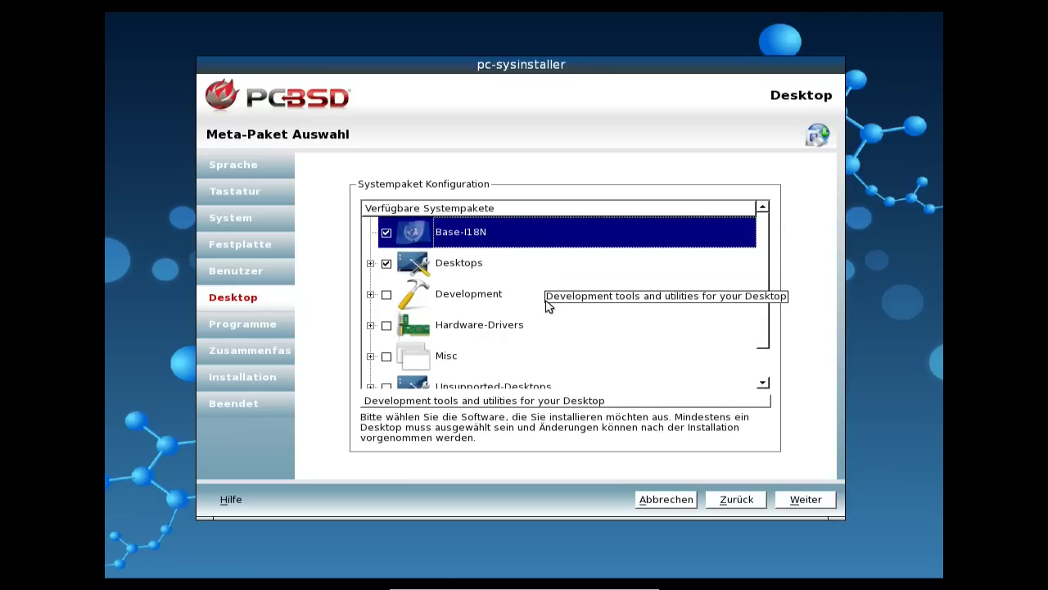
scroll(549, 307, down, 1)
click(370, 294)
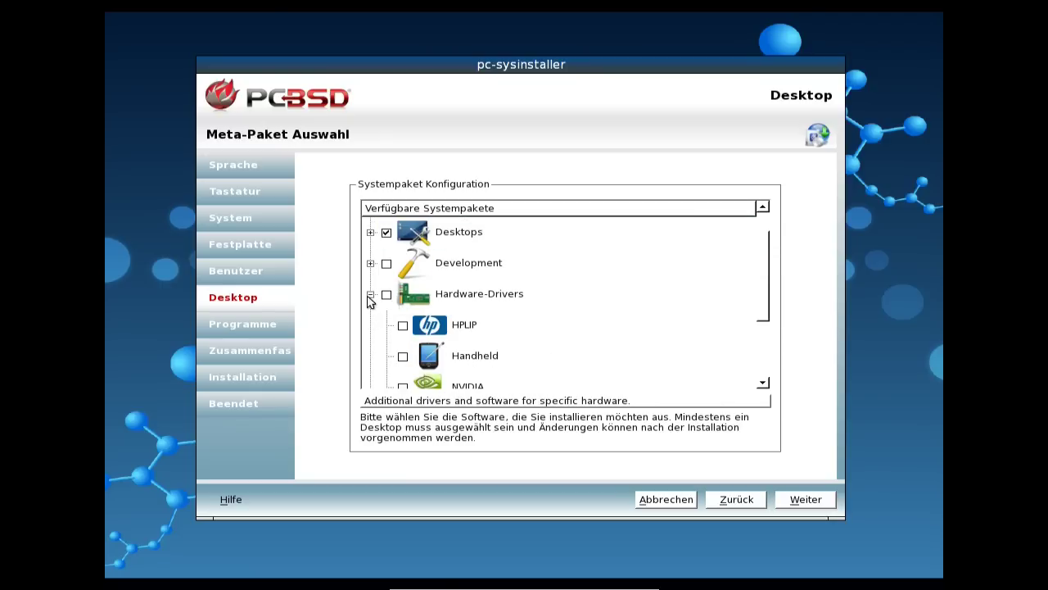
scroll(643, 320, down, 1)
scroll(643, 320, up, 1)
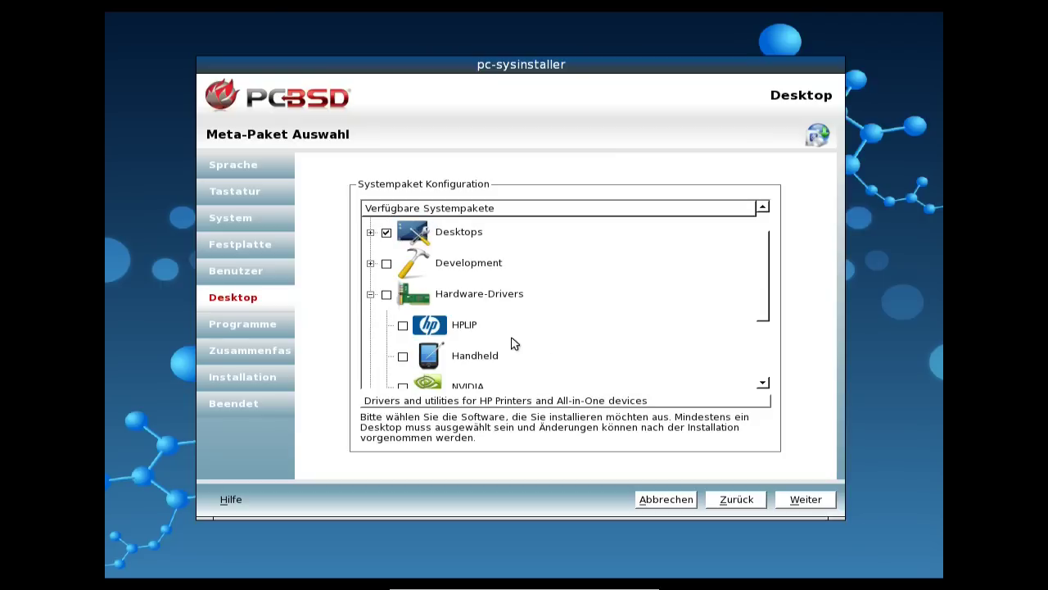
drag(762, 315, 762, 331)
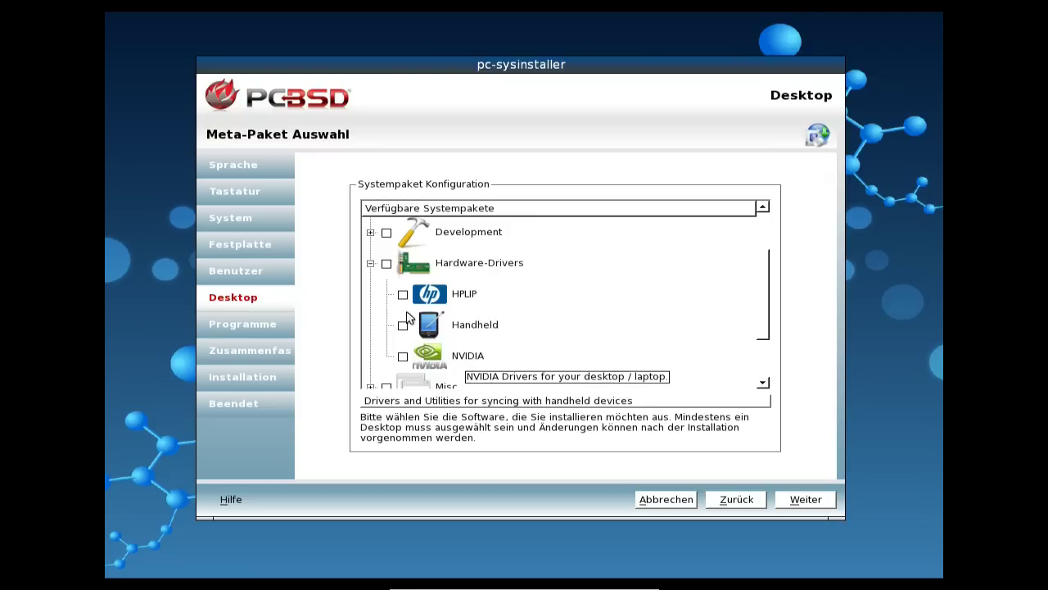
click(370, 263)
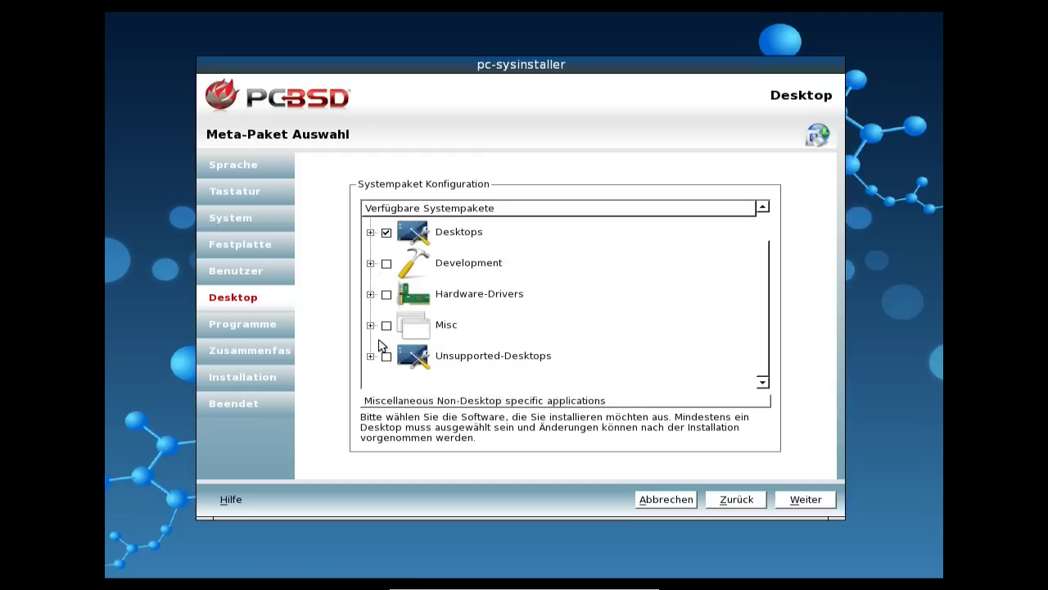
click(371, 325)
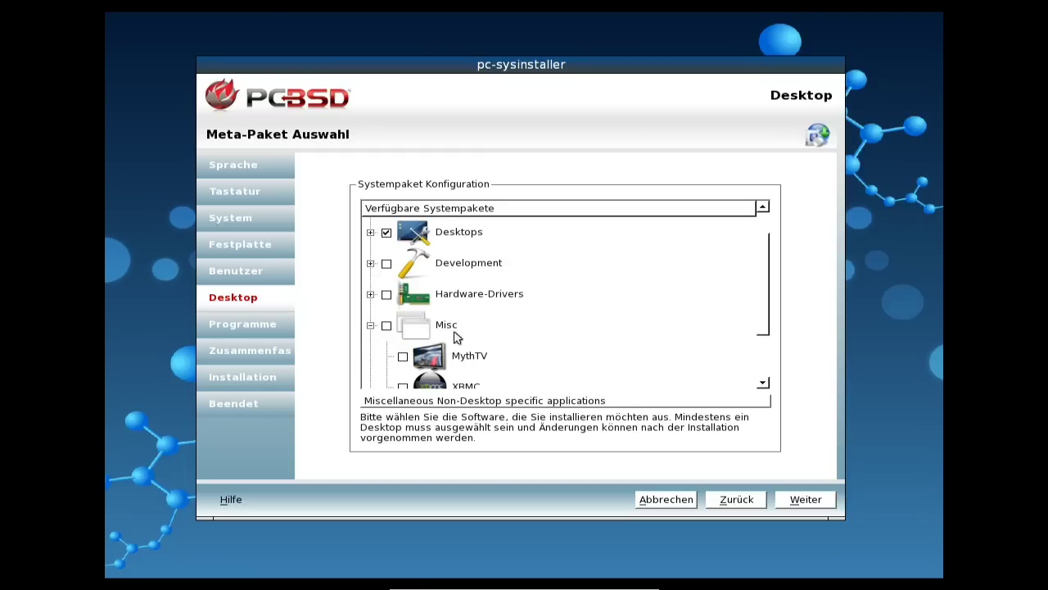
drag(762, 323, 764, 355)
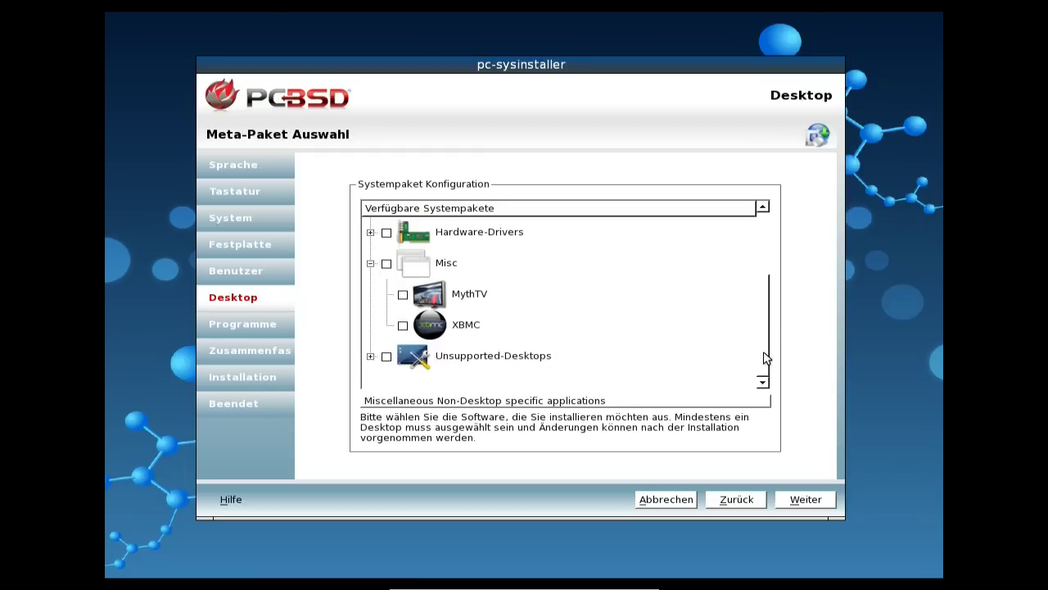
click(370, 264)
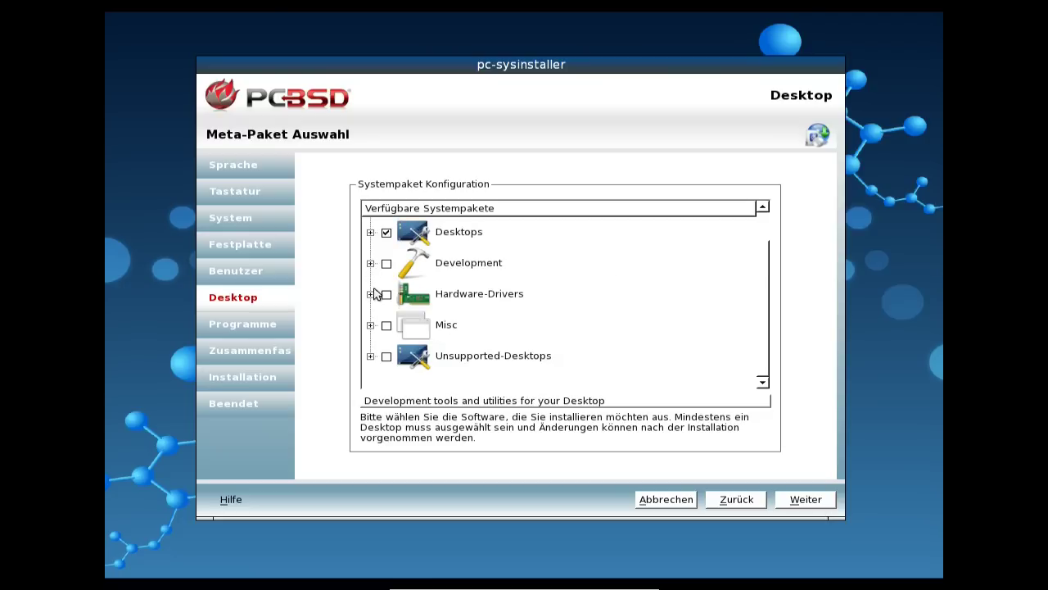
- Browse Unsupported-Desktops (Awesome, IceWM, ScrotWM, Window_Maker), collapse it, and advance to Programme
click(370, 357)
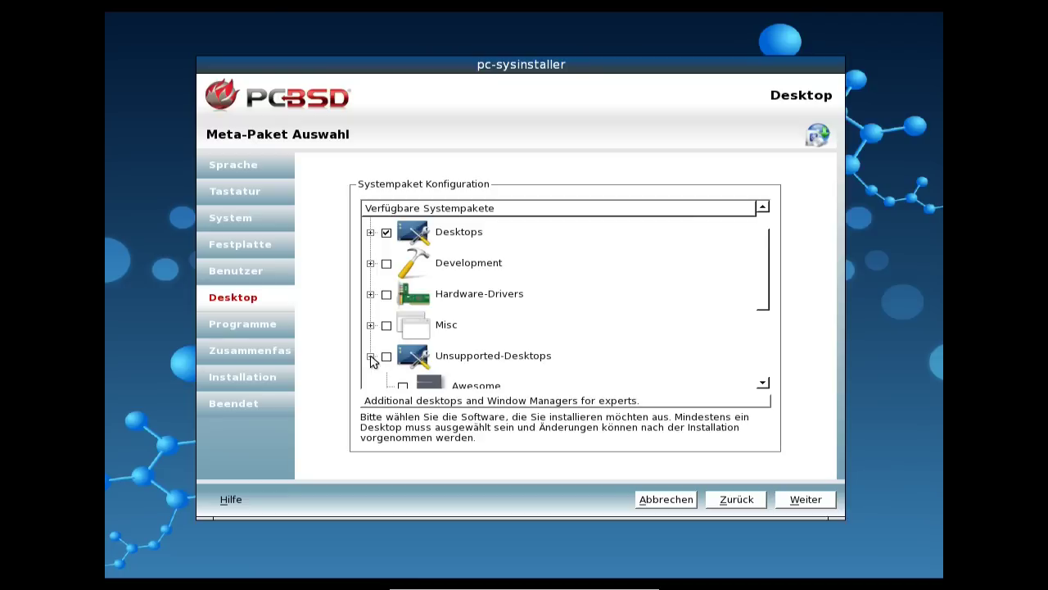
scroll(673, 348, down, 2)
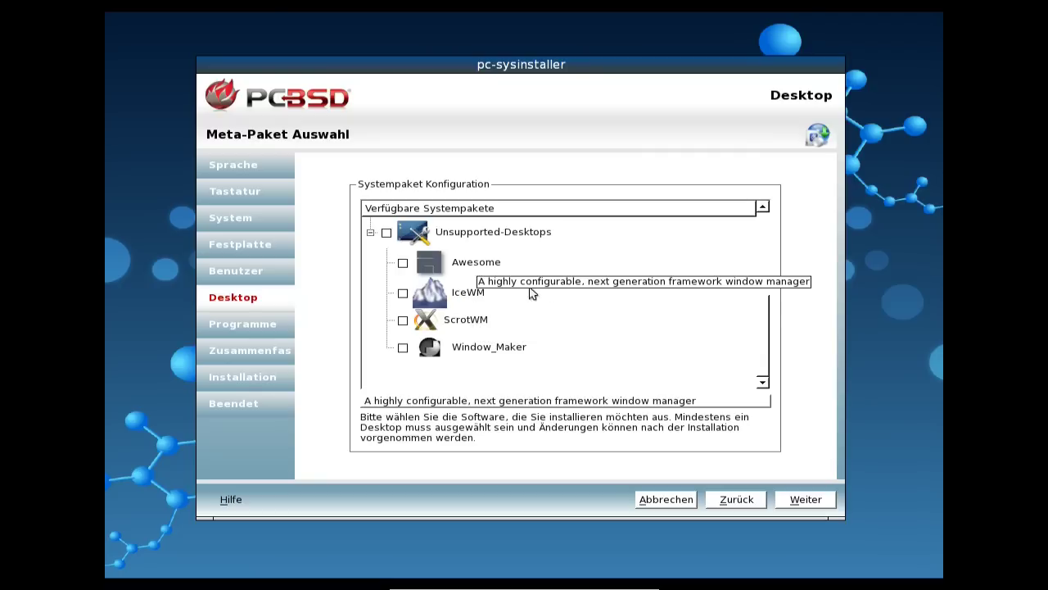
drag(767, 355, 773, 332)
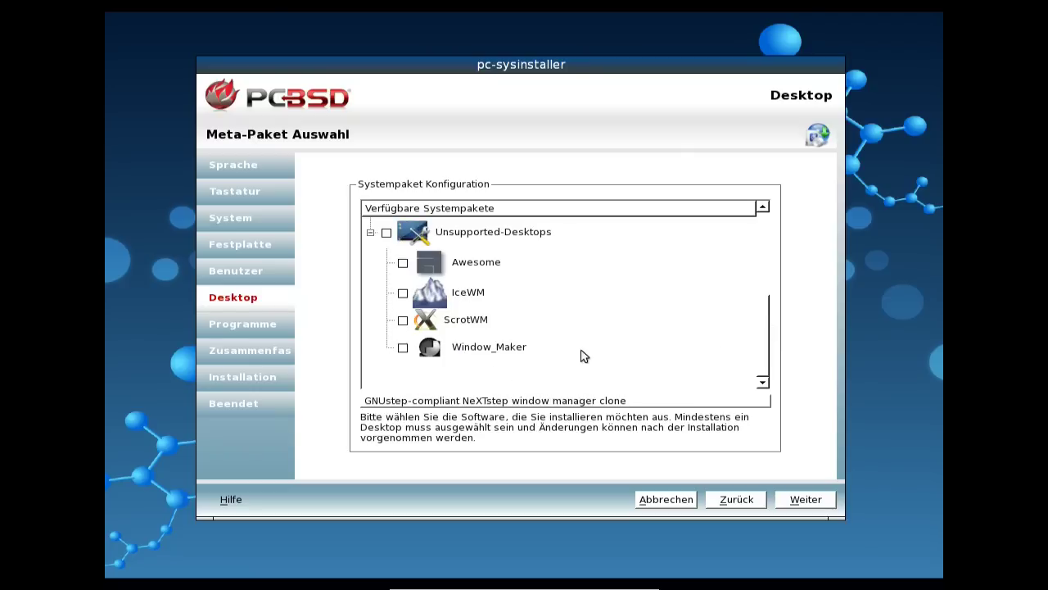
scroll(583, 356, down, 2)
scroll(607, 345, up, 3)
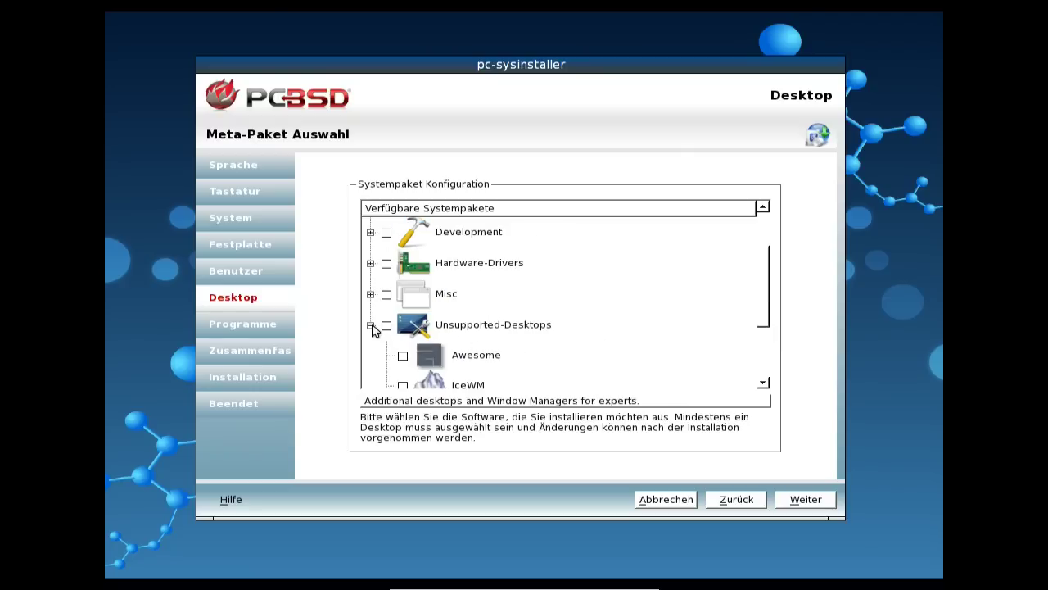
click(372, 326)
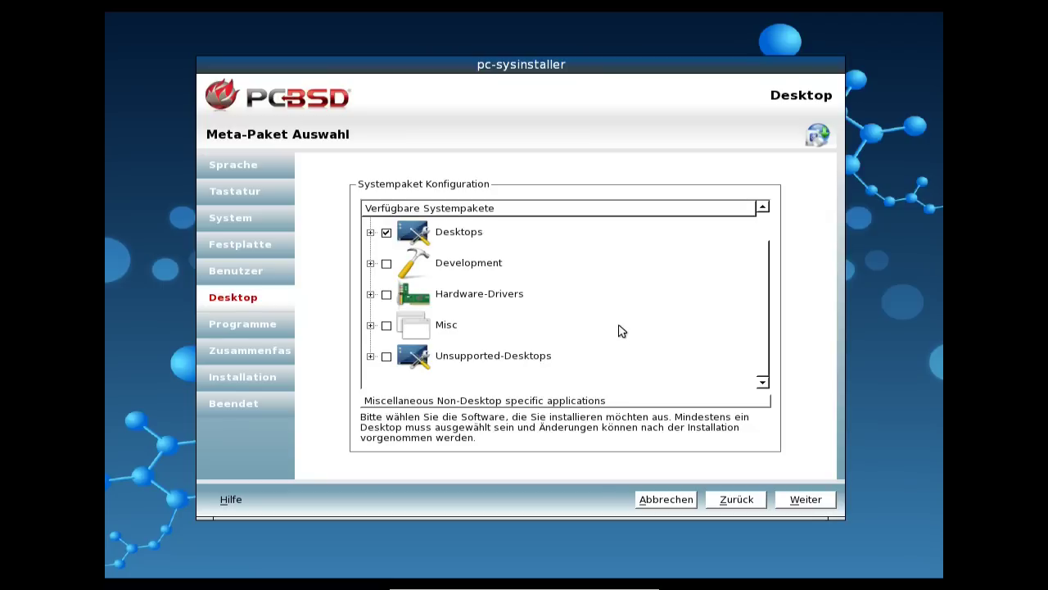
scroll(620, 331, up, 1)
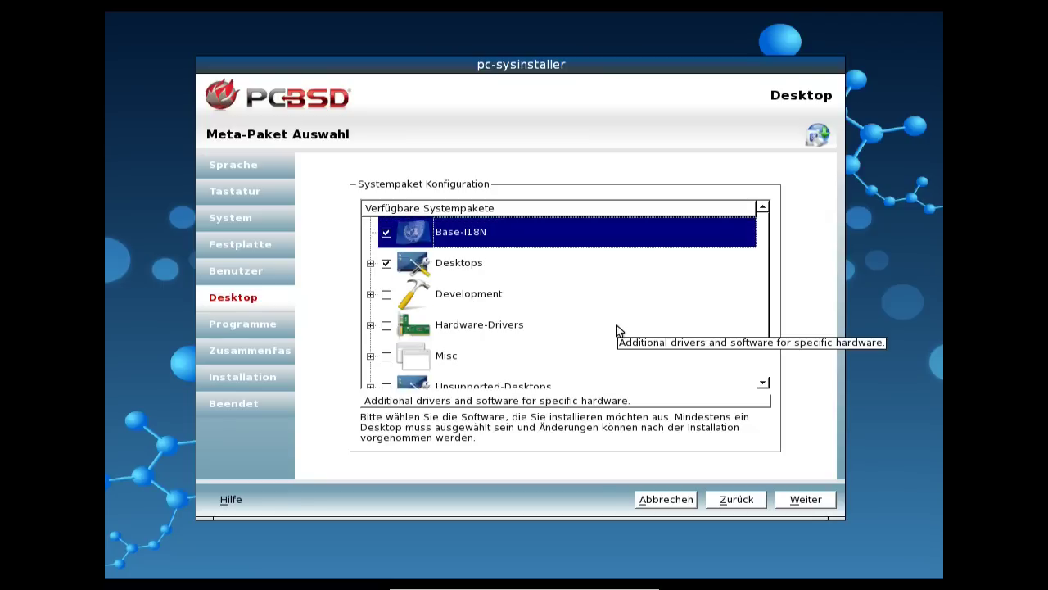
click(806, 499)
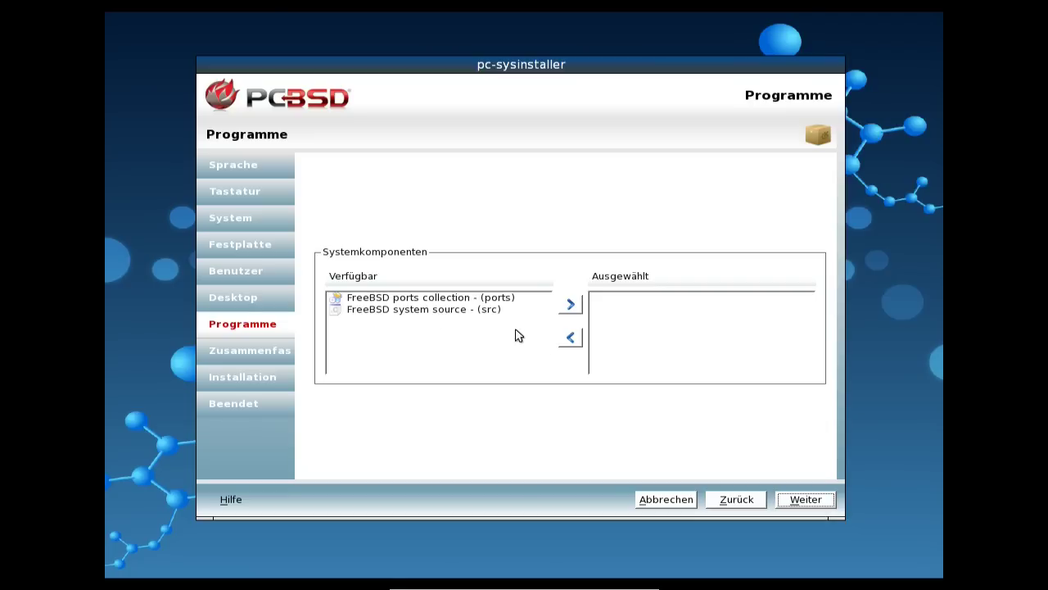
- Add the FreeBSD ports collection, remove it again so it stays unselected, and continue
click(501, 299)
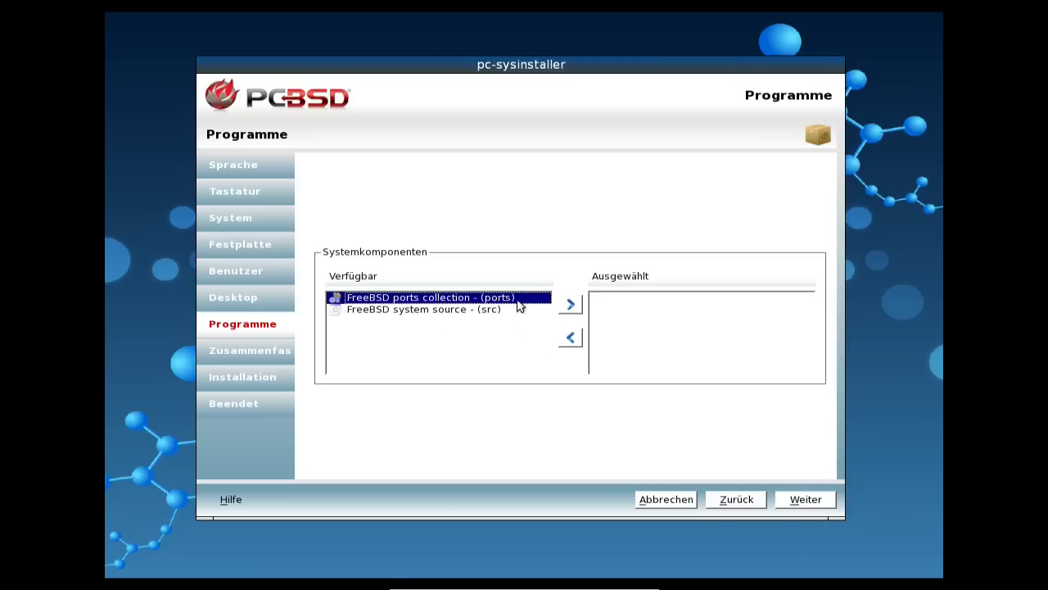
click(572, 310)
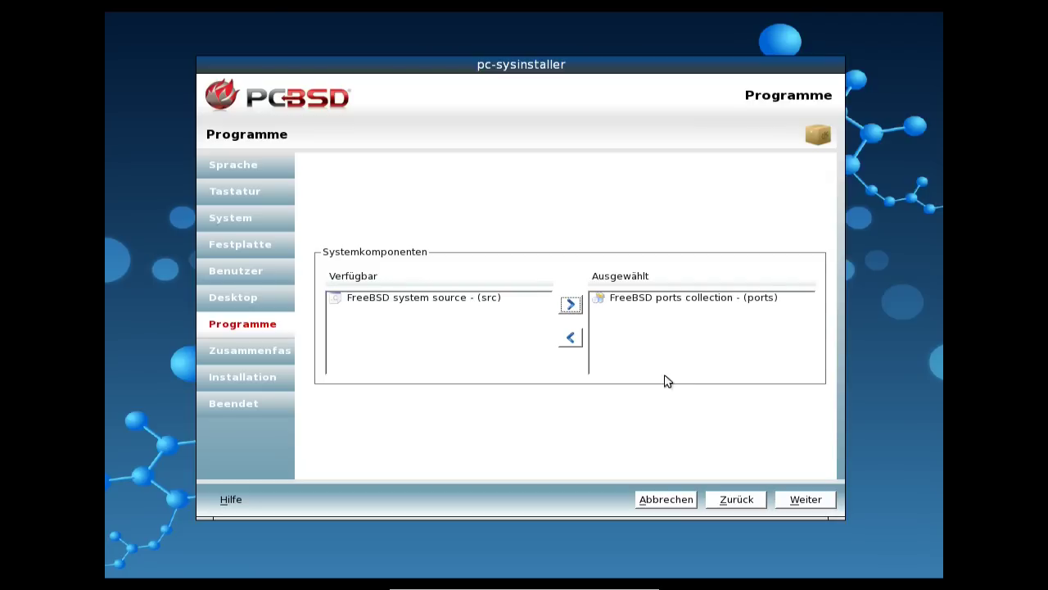
click(643, 299)
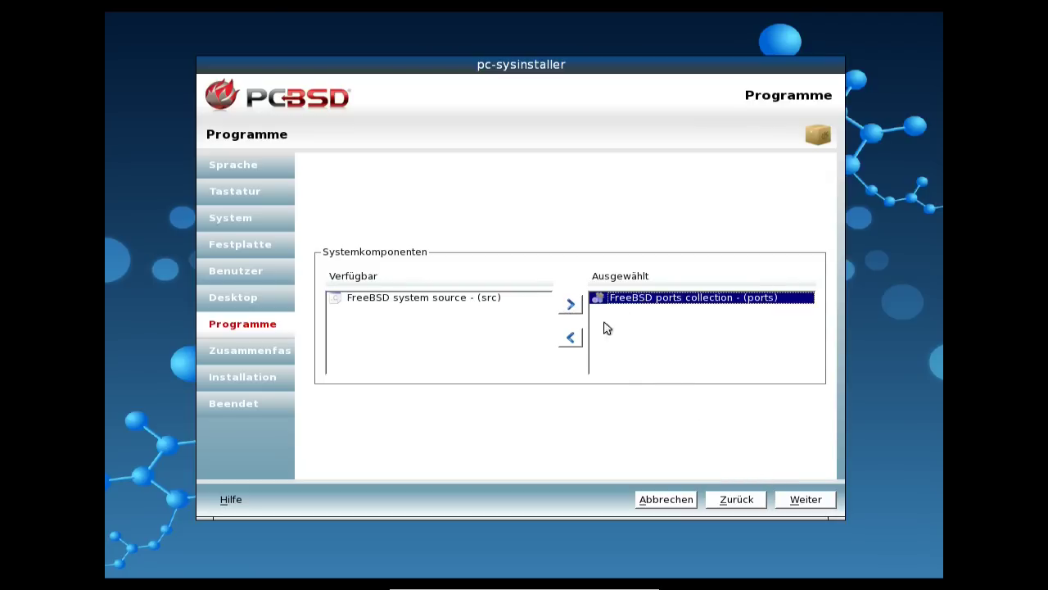
click(578, 338)
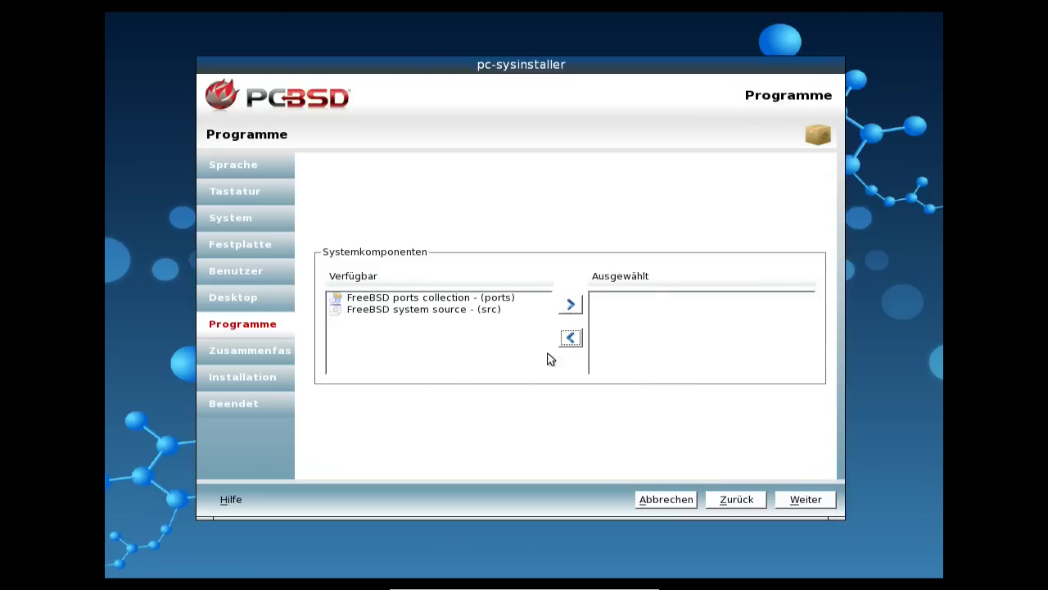
click(806, 500)
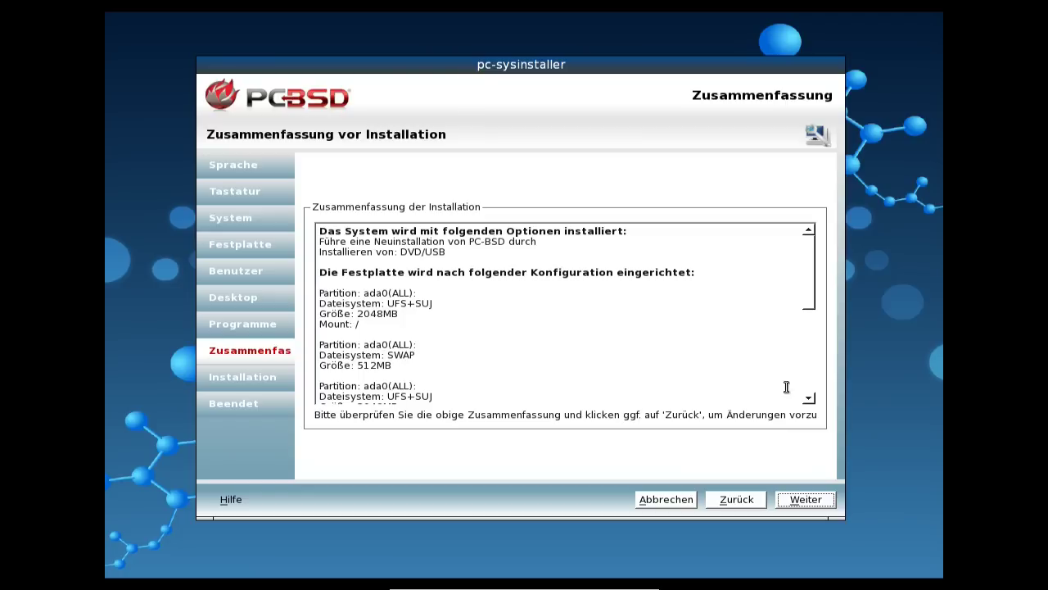
- Read through the summary listing base-system, Base-I18N, XFCE and XFCE-Plugins, then proceed
drag(808, 307, 810, 316)
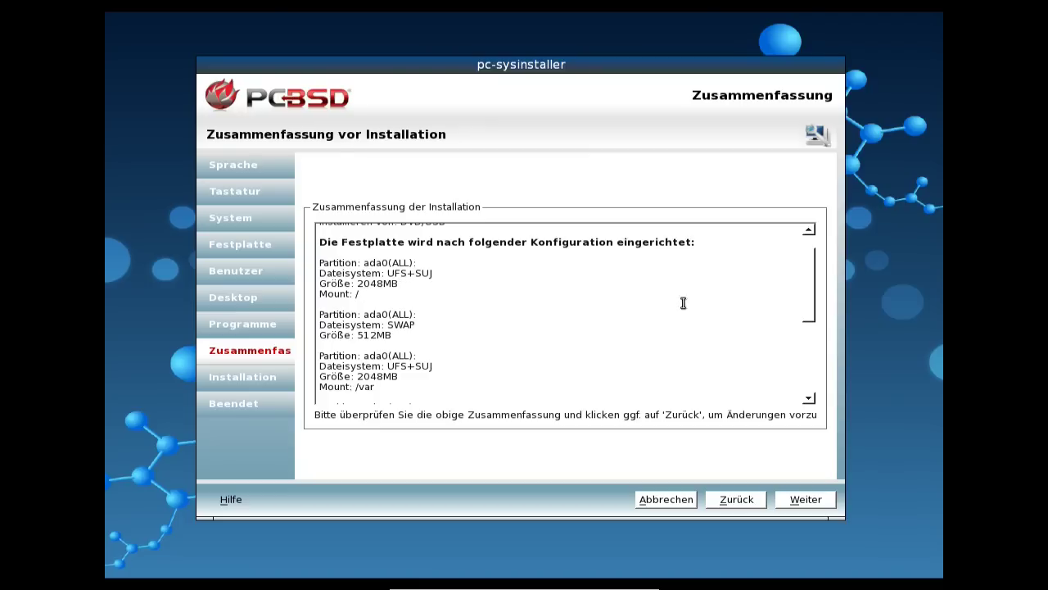
drag(819, 307, 783, 339)
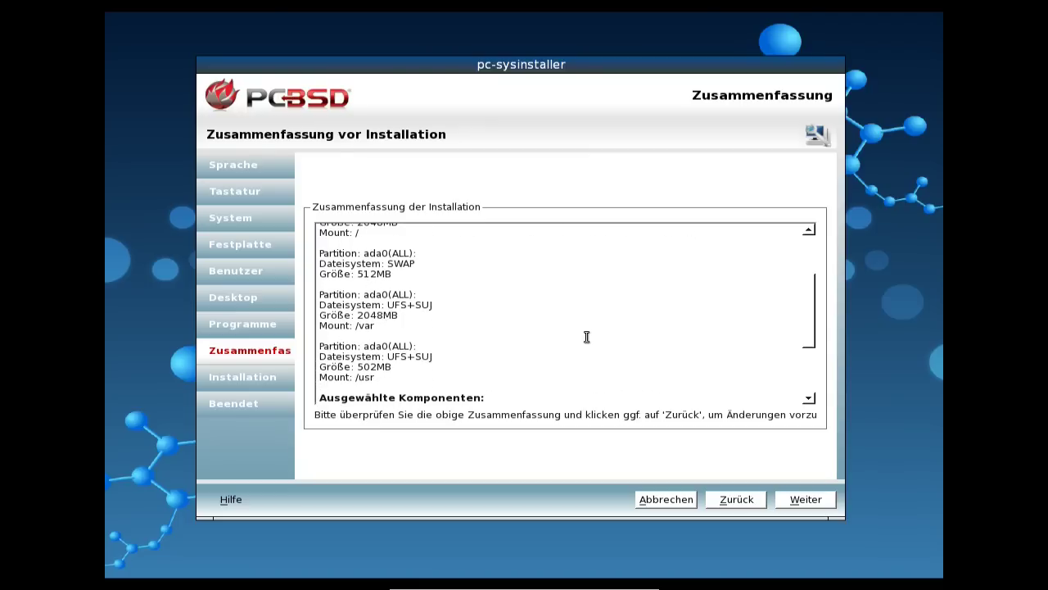
drag(813, 343, 814, 359)
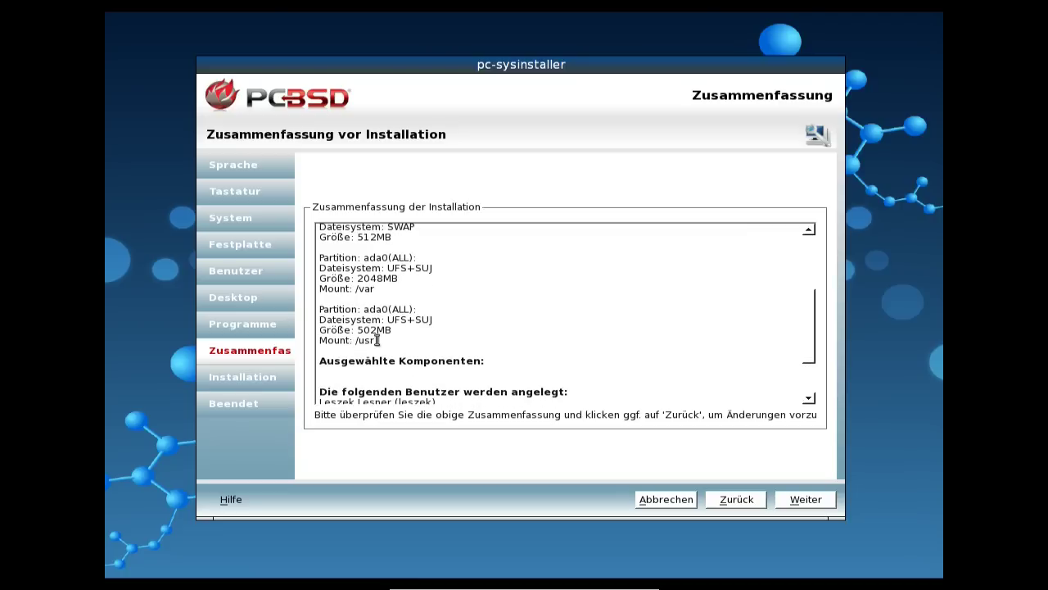
drag(807, 363, 812, 403)
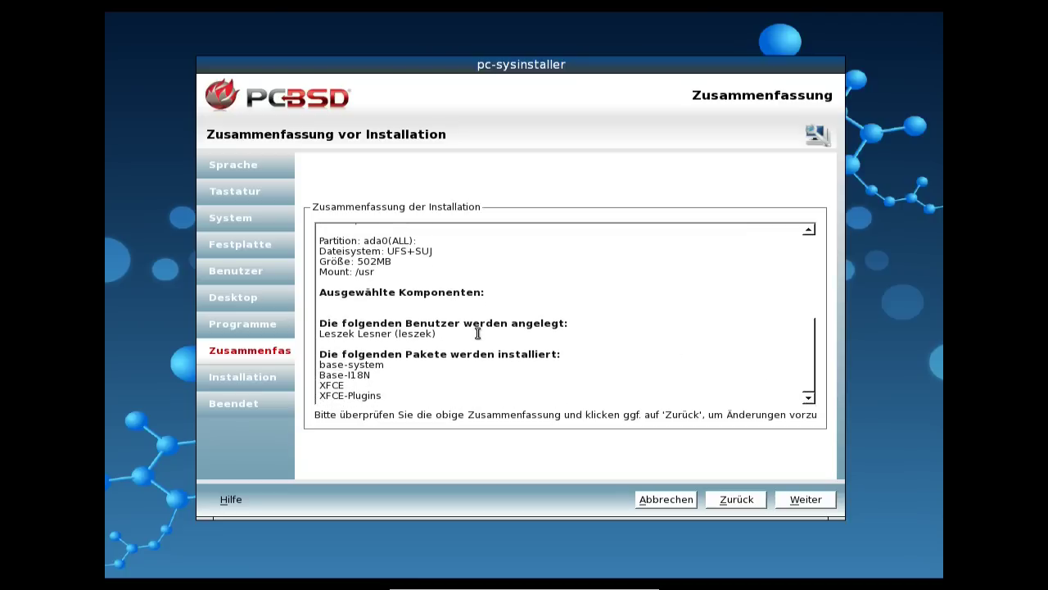
click(813, 503)
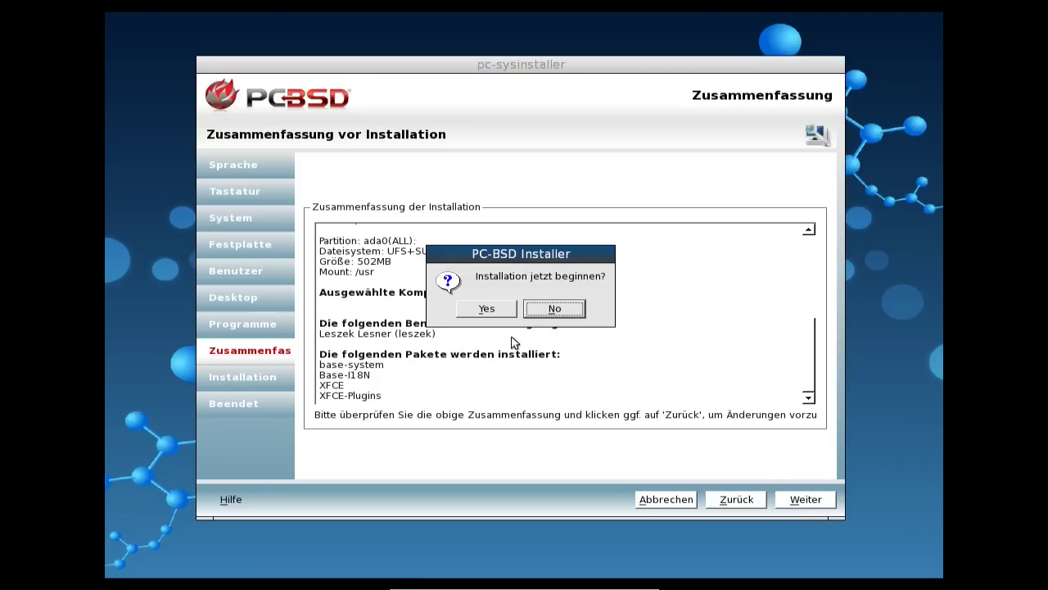
- Answer Yes to 'Installation jetzt beginnen?' to start the install
click(491, 313)
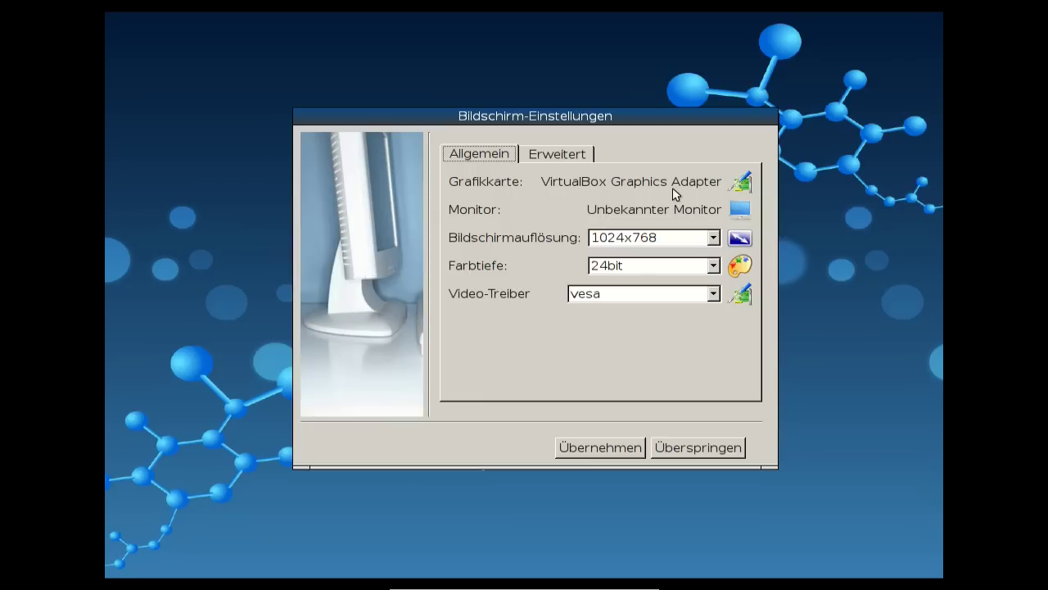
- Select 1280x800 as the screen resolution and apply it for testing
click(651, 239)
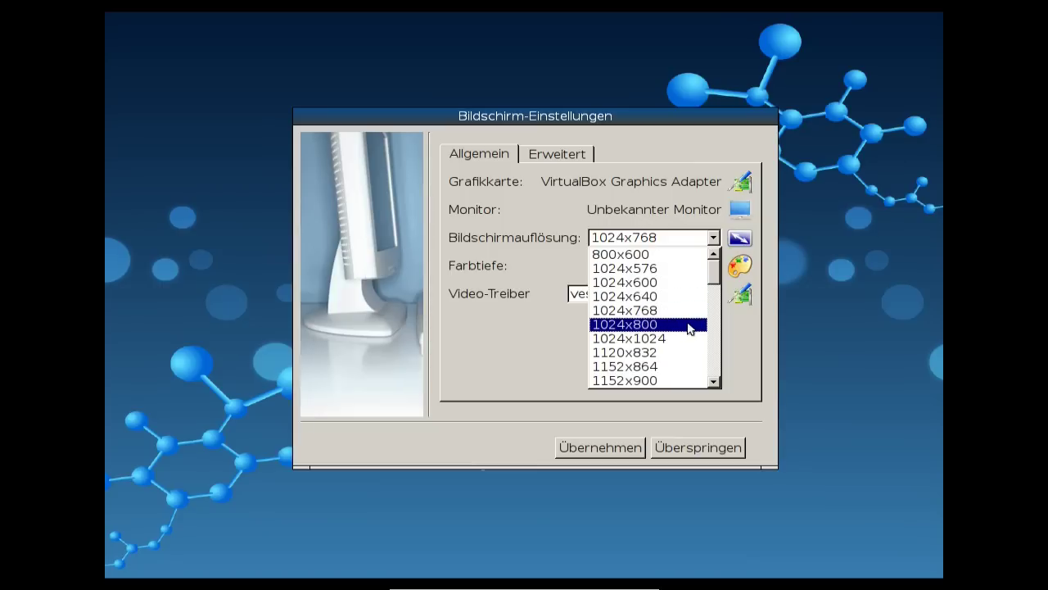
scroll(716, 293, down, 1)
scroll(715, 294, down, 1)
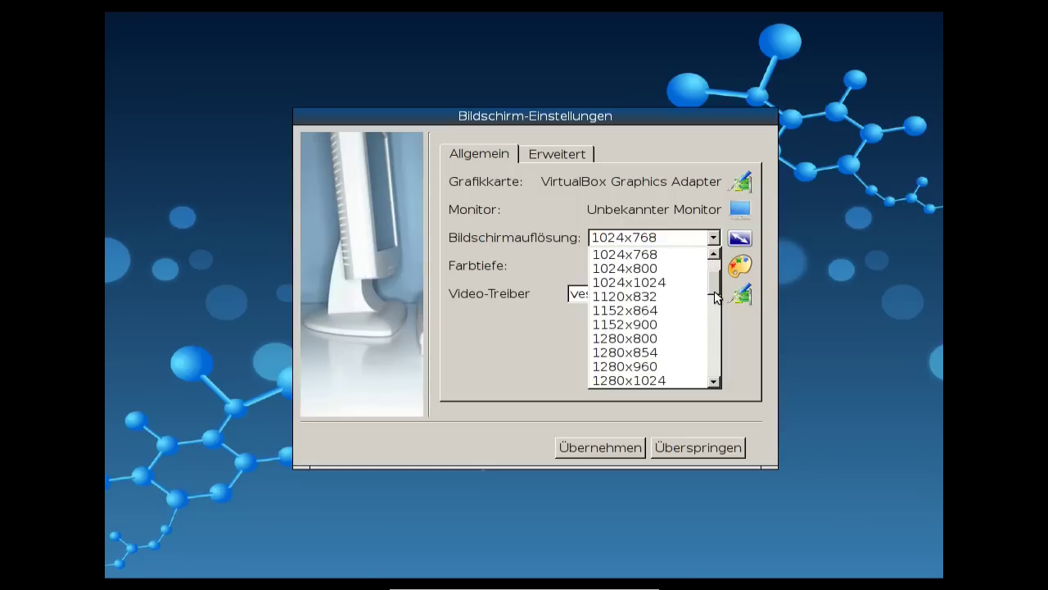
scroll(715, 292, down, 2)
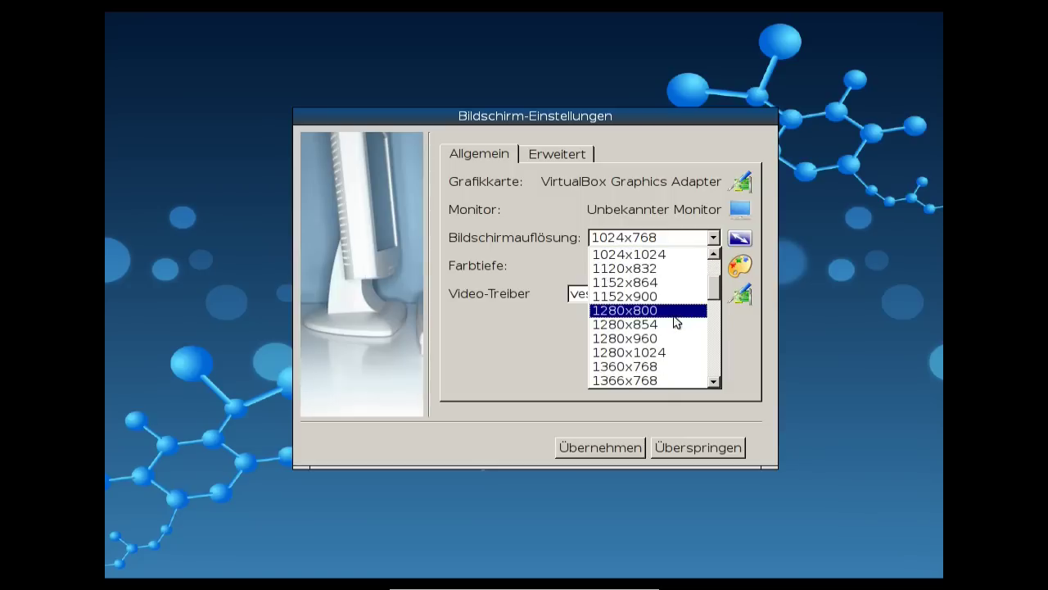
click(665, 311)
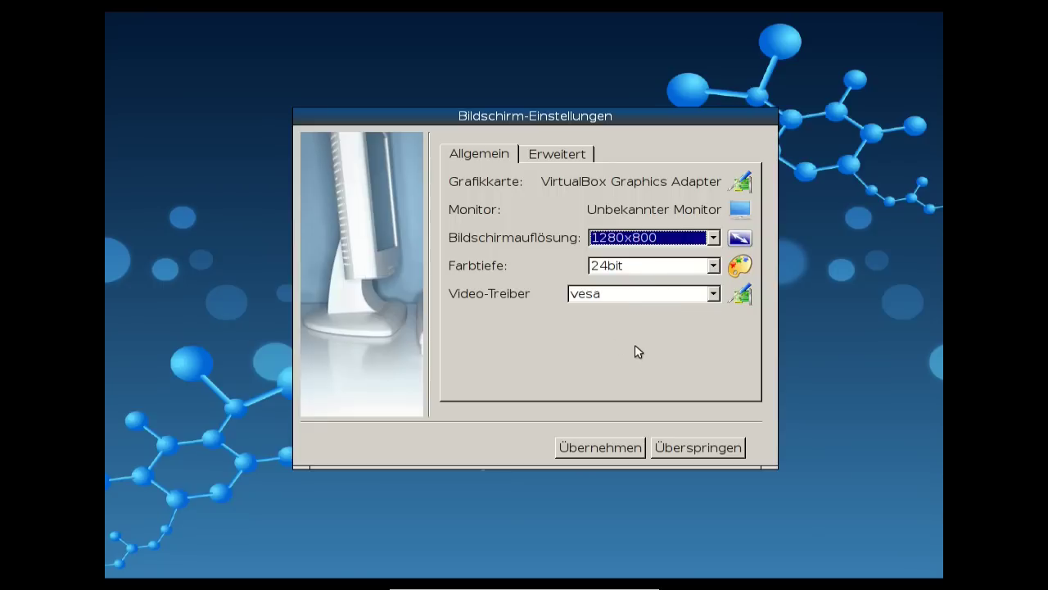
click(622, 451)
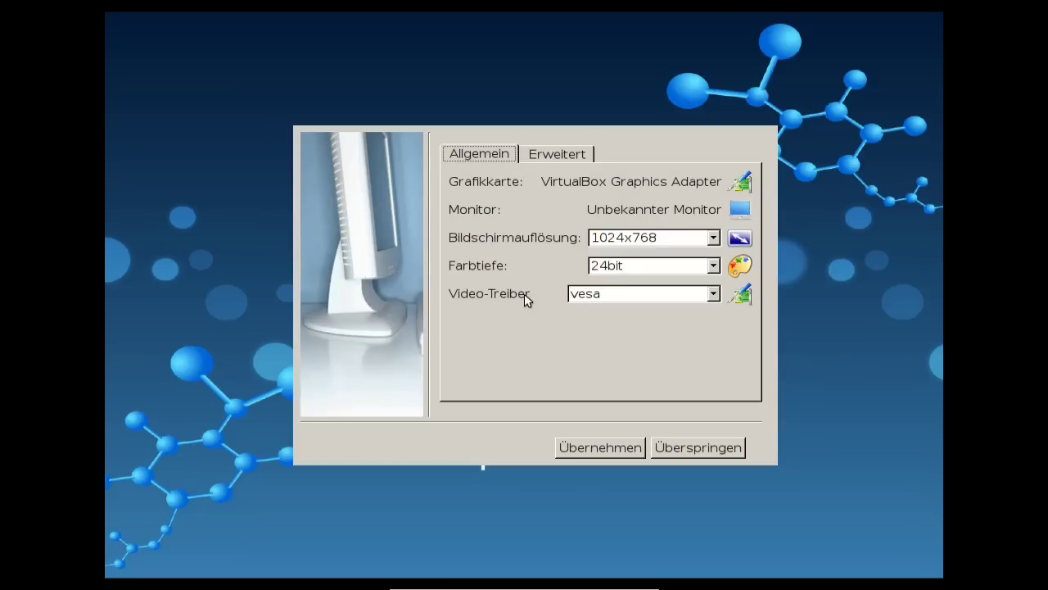
- Reselect vesa in the Video-Treiber list to keep it as the driver
click(664, 299)
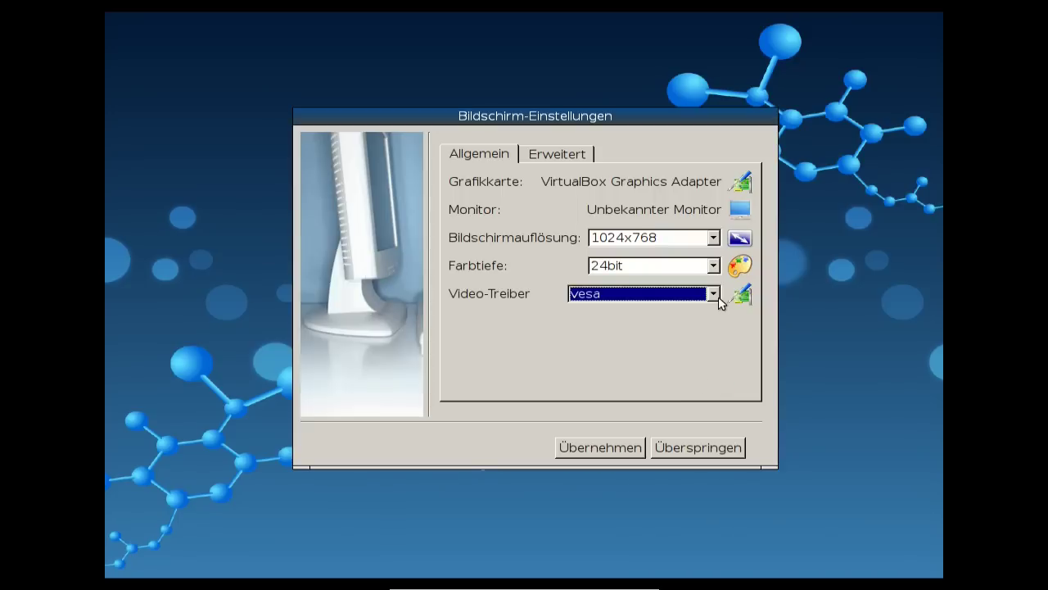
click(712, 295)
scroll(718, 353, up, 1)
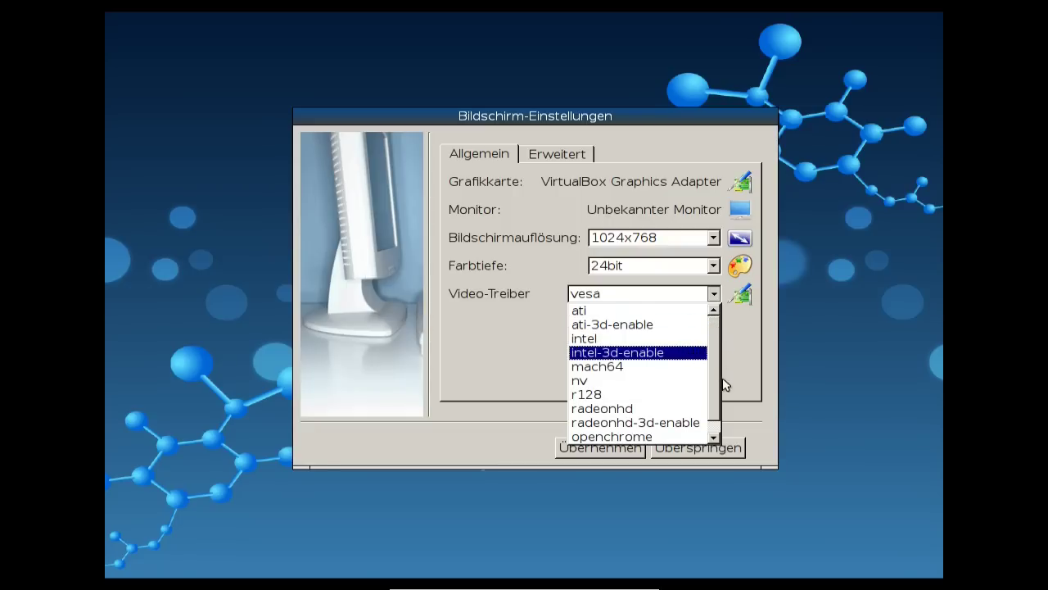
scroll(718, 401, down, 1)
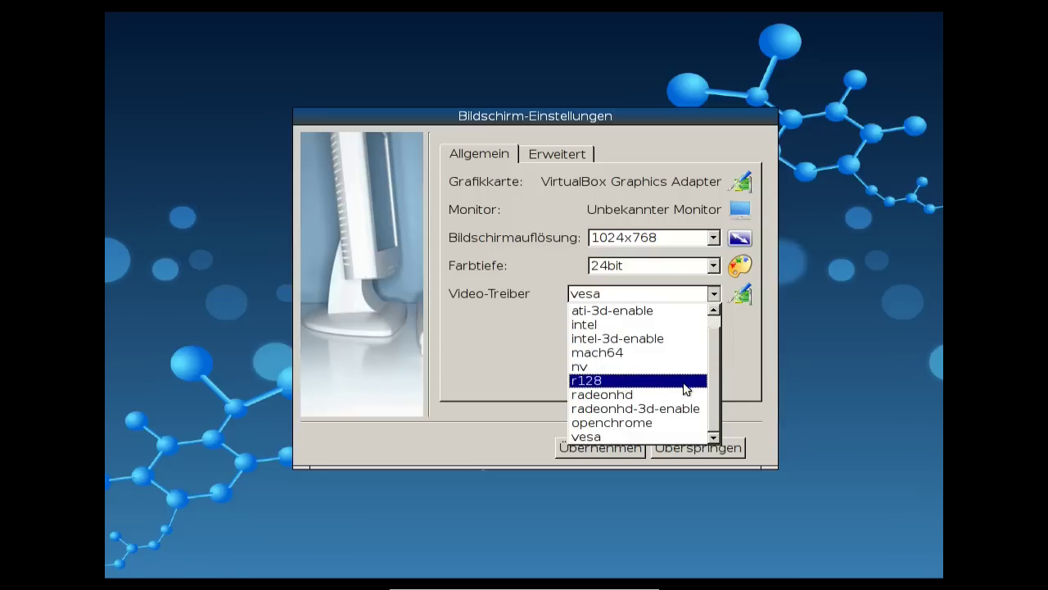
click(690, 436)
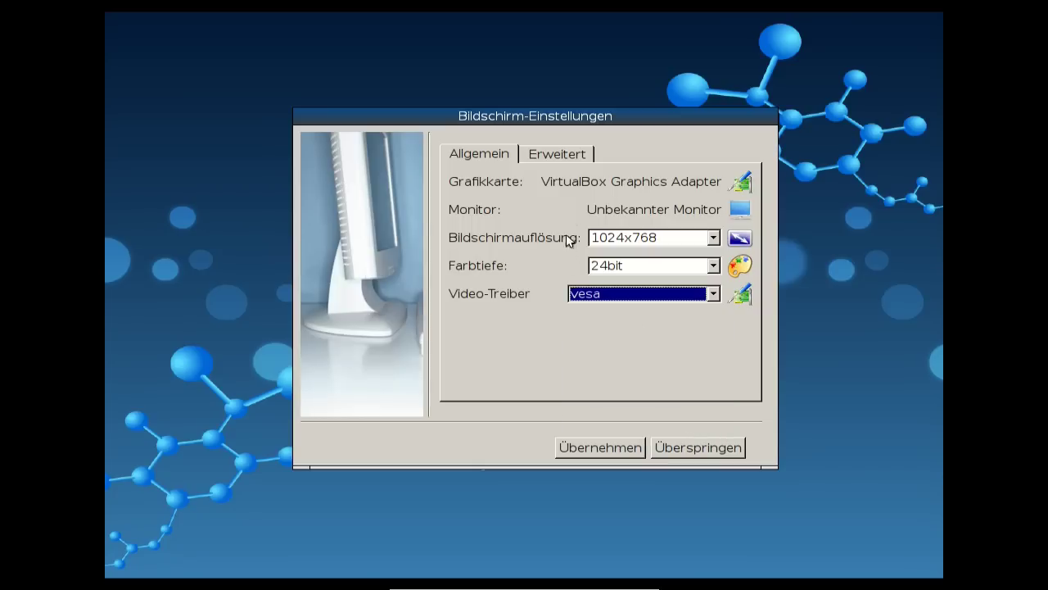
click(546, 158)
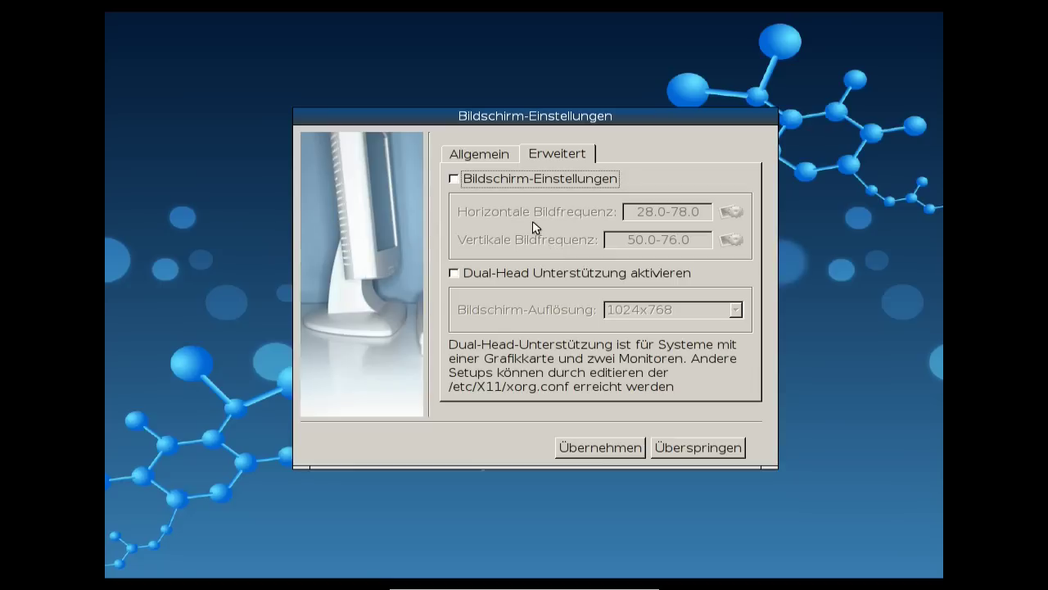
click(530, 275)
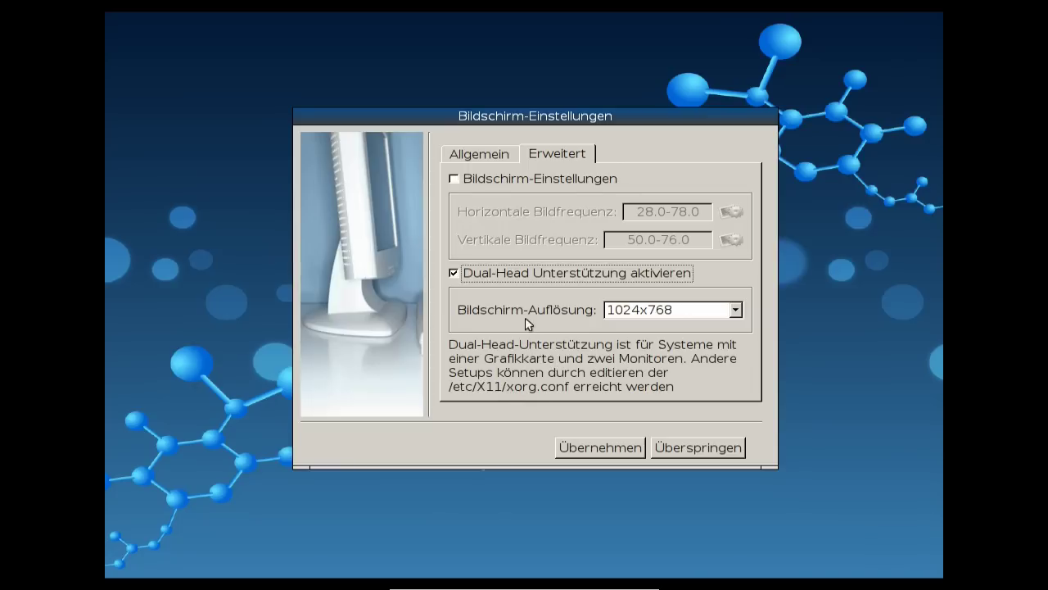
click(525, 278)
click(495, 157)
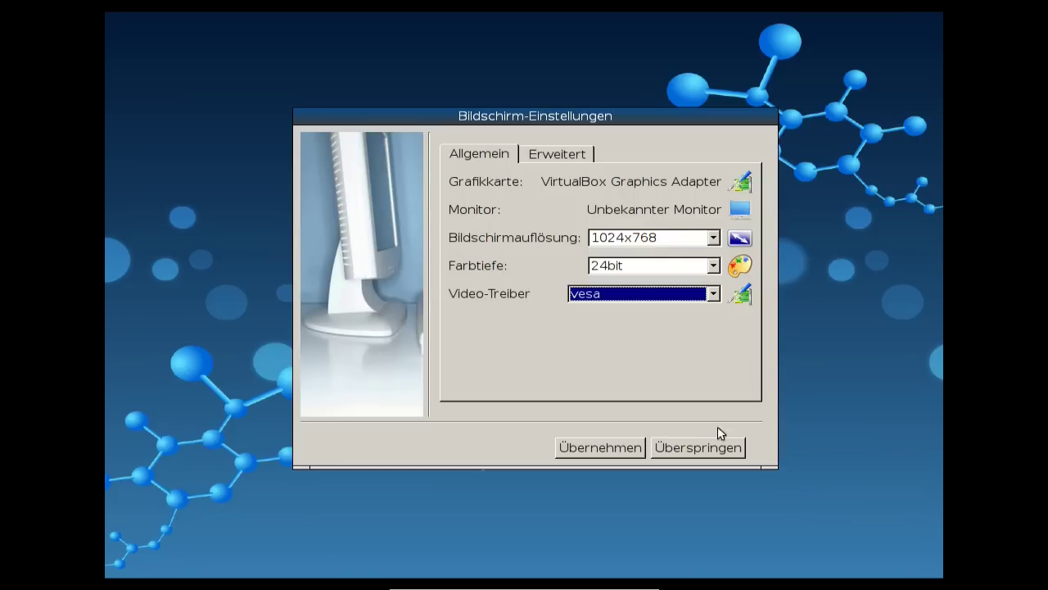
- Apply the 1024x768 vesa settings, acknowledge the test notice and accept the resolution
click(612, 452)
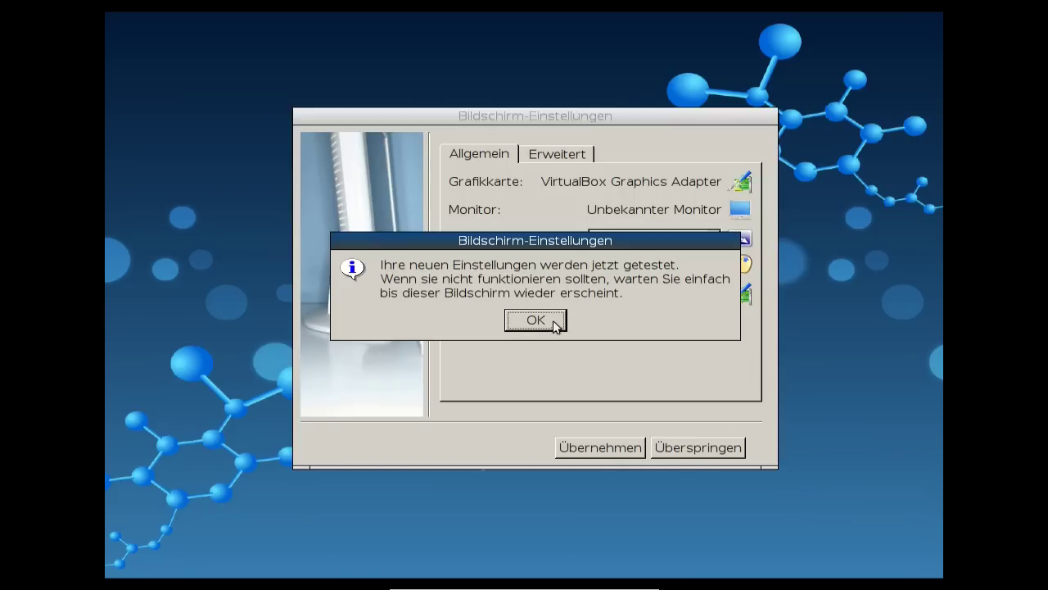
click(550, 321)
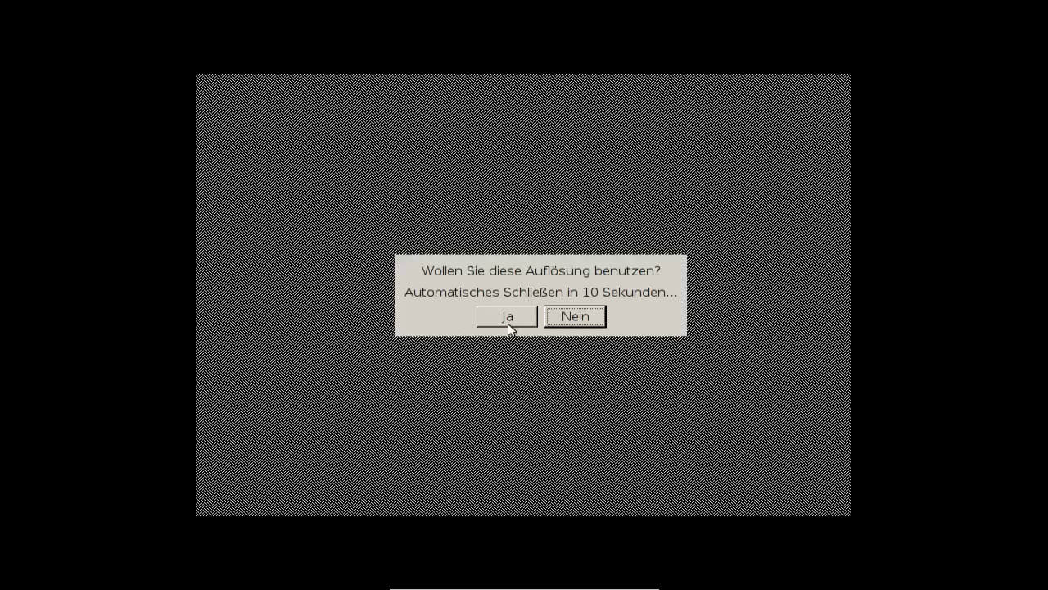
click(507, 319)
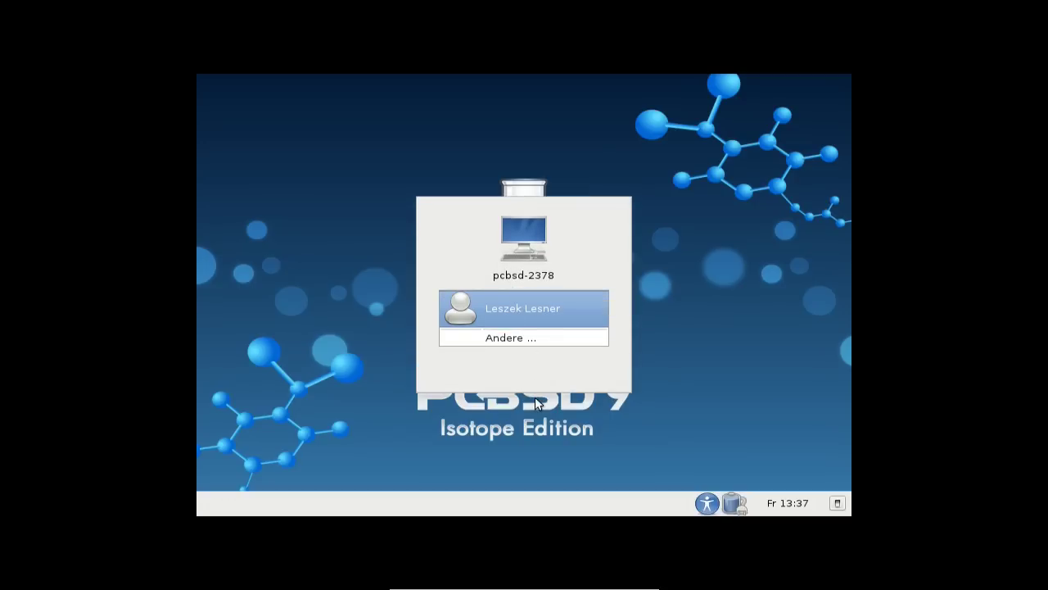
- Log in as the only user with the account password, then turn off Xfce startup tips
click(503, 311)
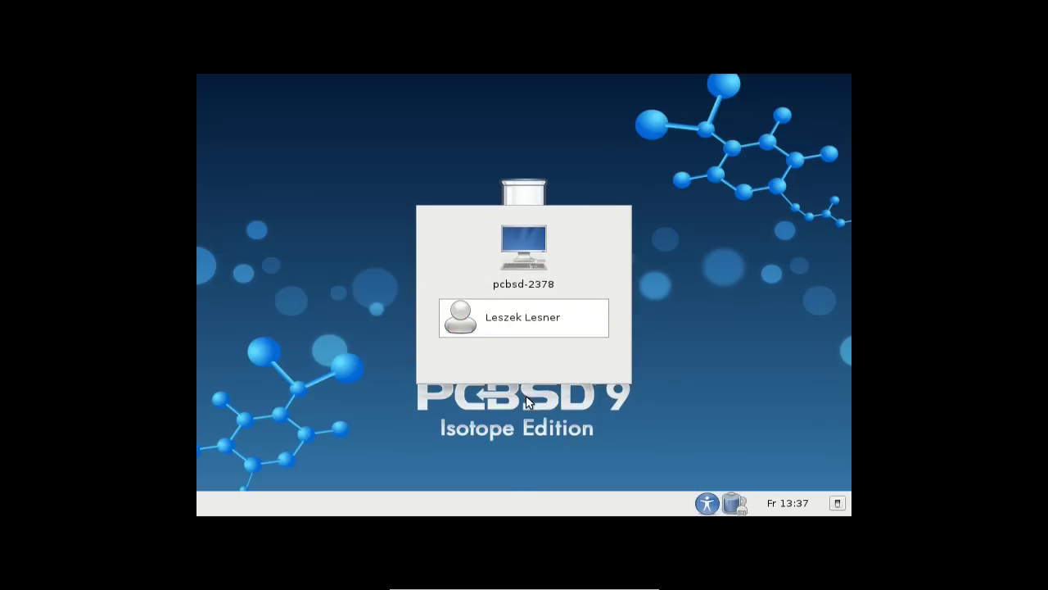
text(********)
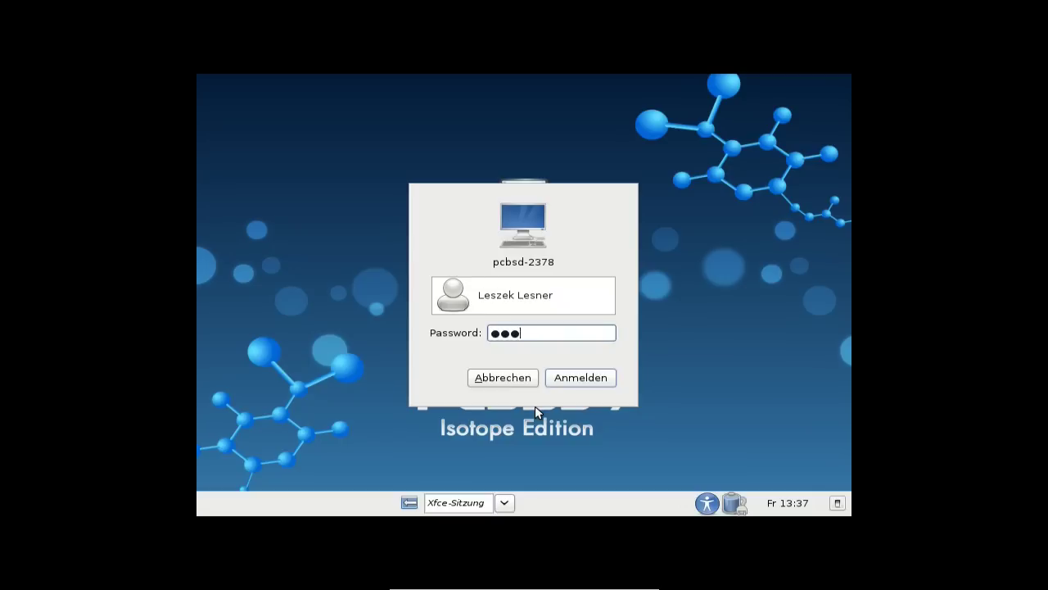
key(Return)
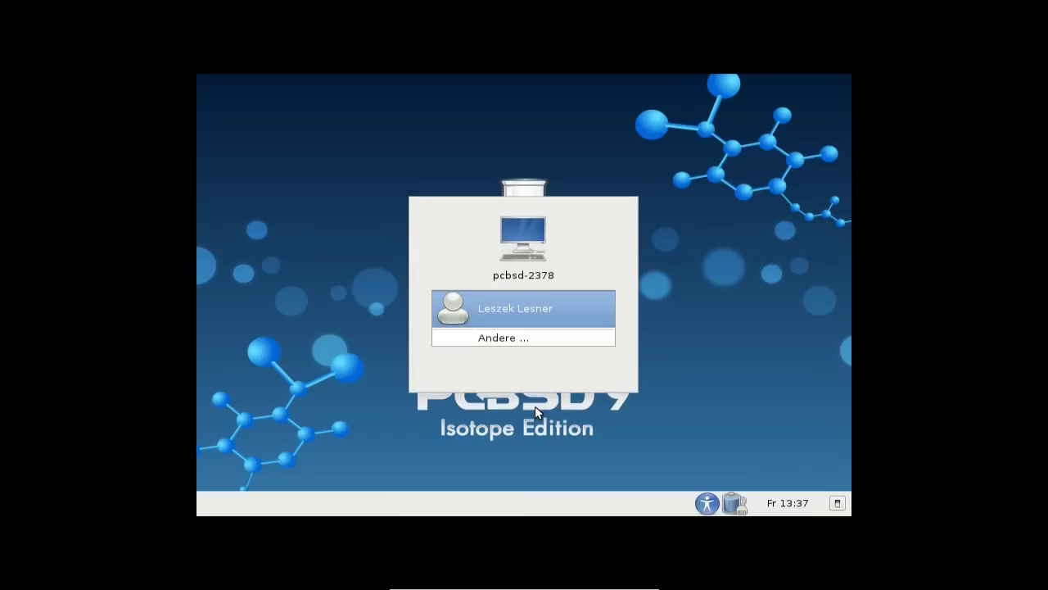
click(509, 311)
text(*****)
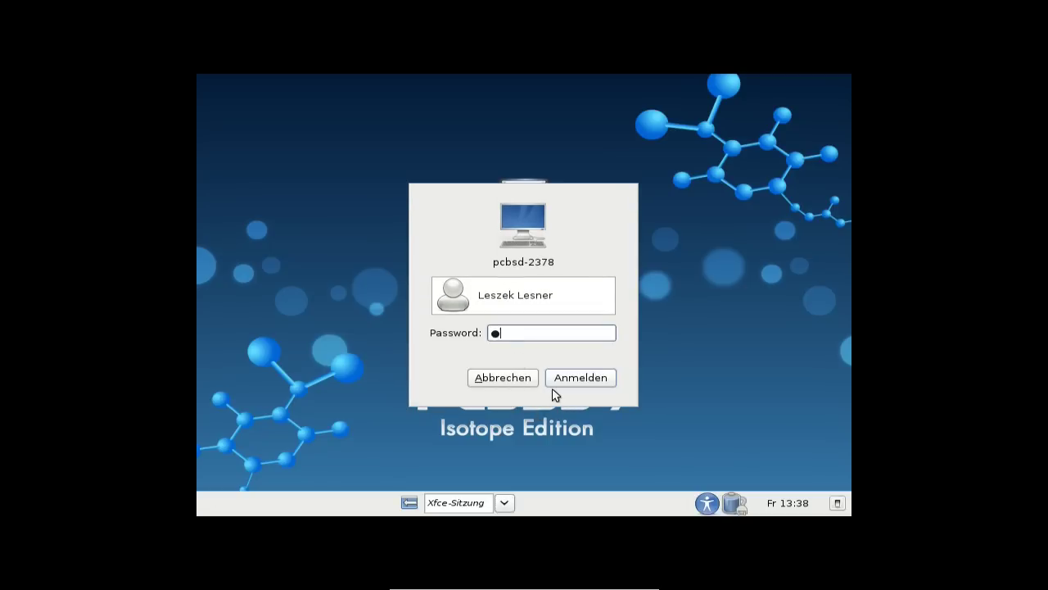
text(***)
click(552, 390)
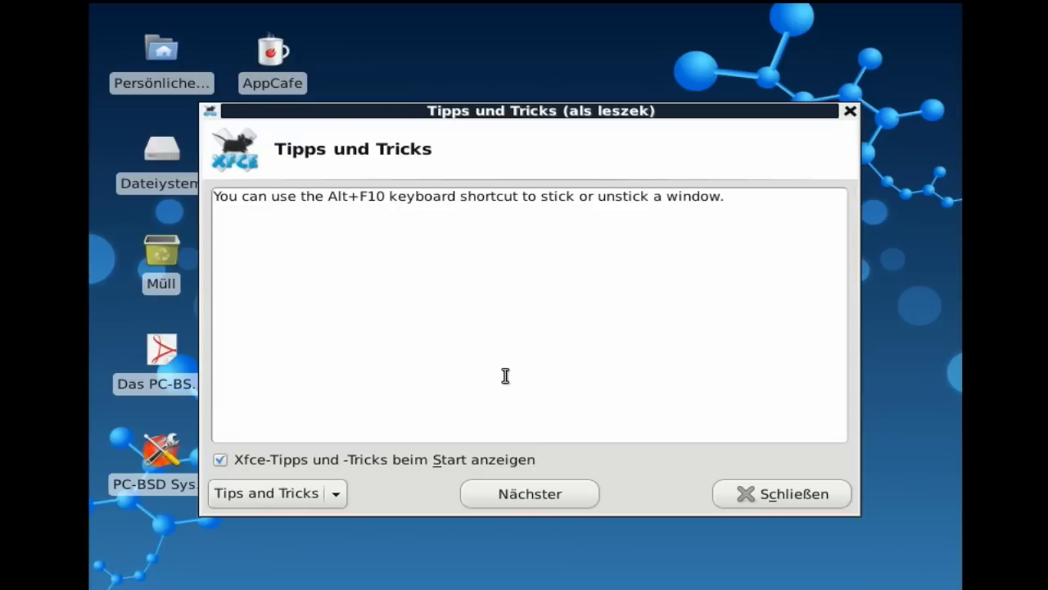
click(432, 462)
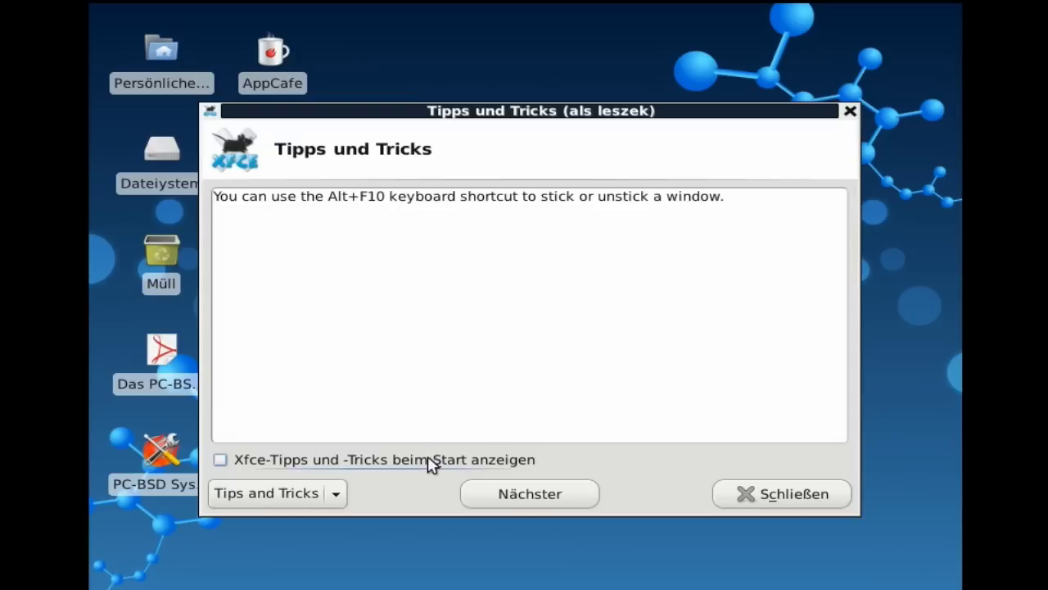
- Close the Xfce tips window and page through the Willkommen bei PC-BSD wizard to Finish
click(772, 498)
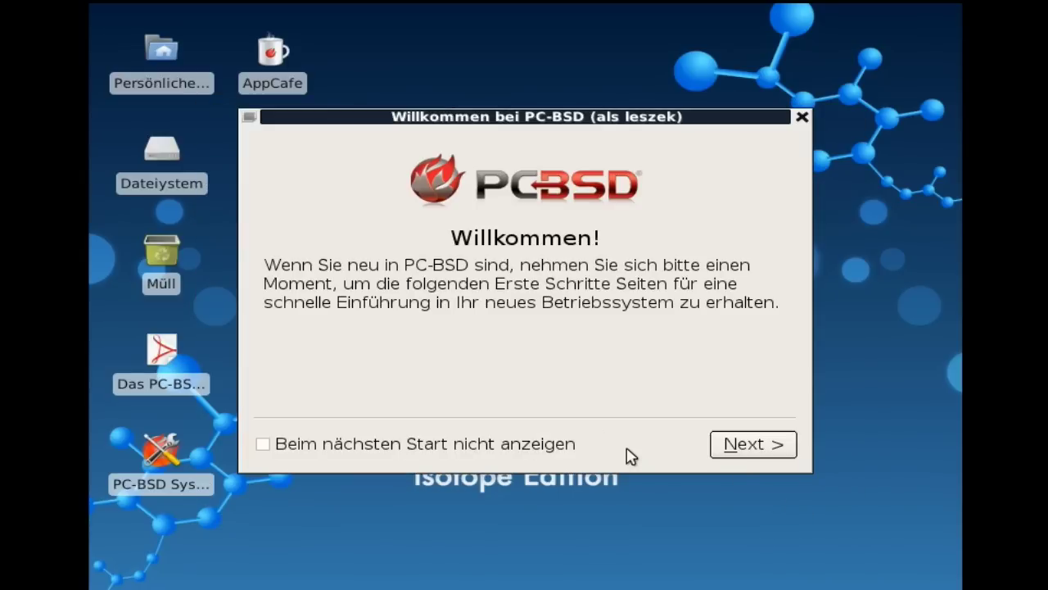
click(778, 452)
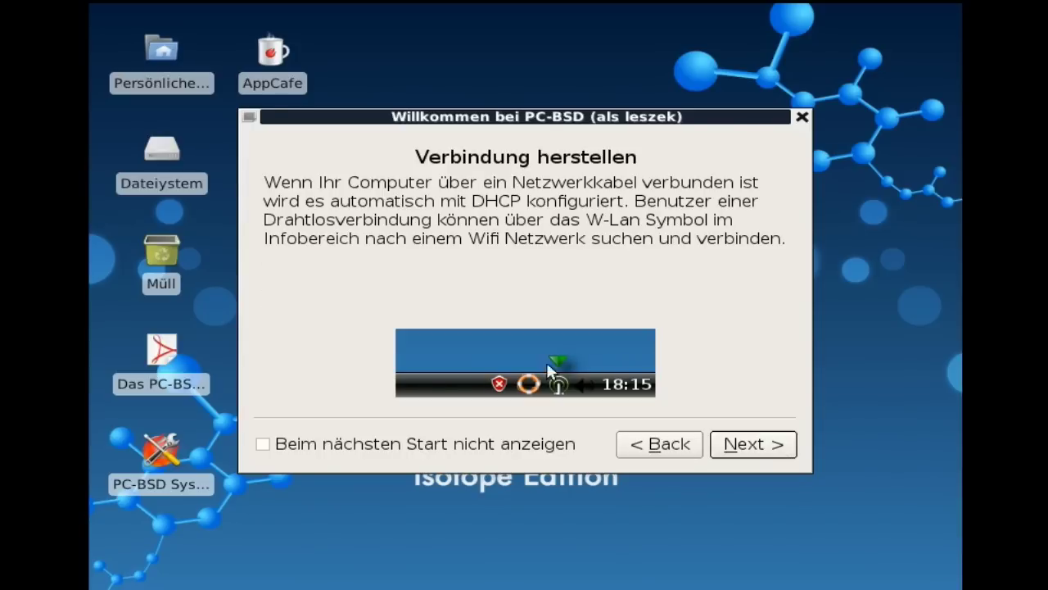
click(768, 453)
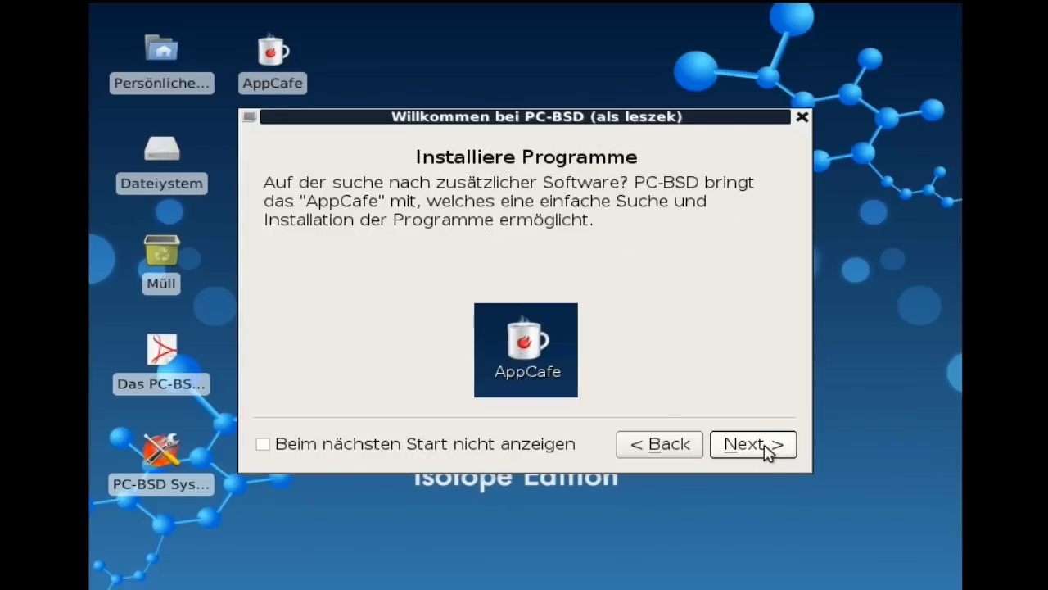
click(768, 453)
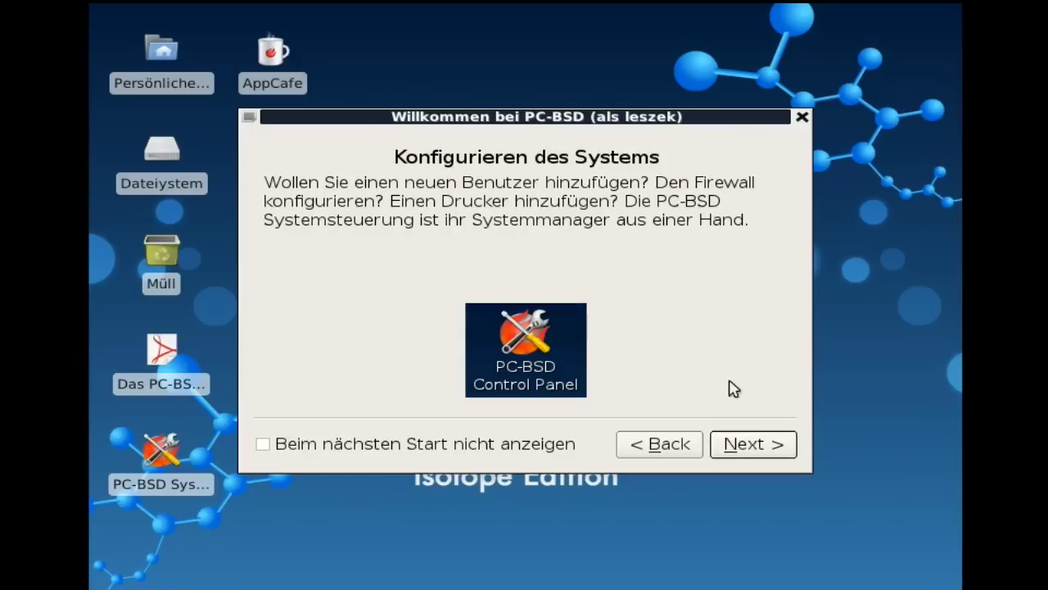
click(779, 447)
click(779, 449)
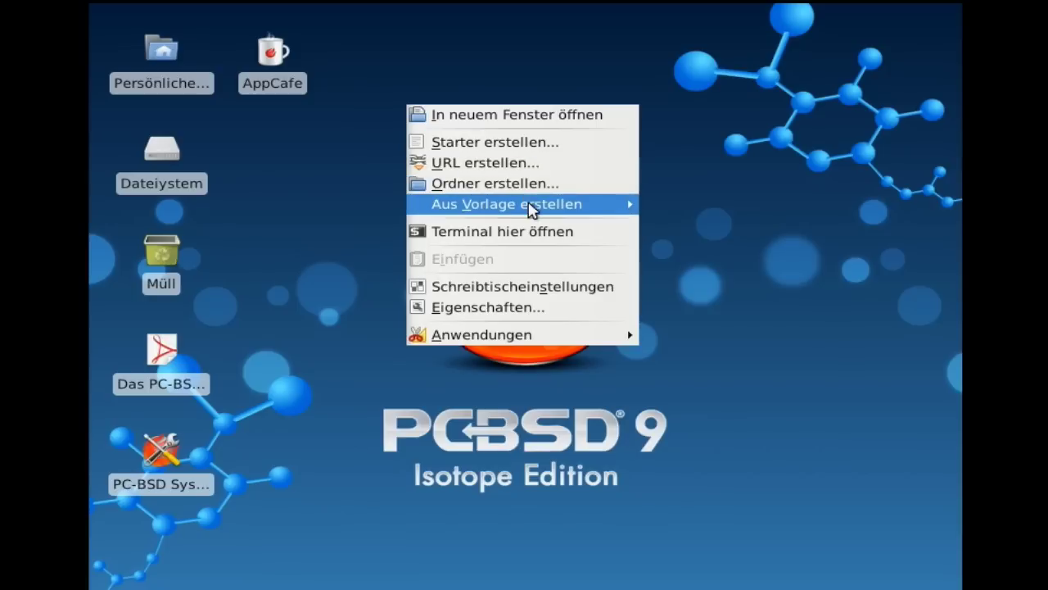
mouse_move(549, 338)
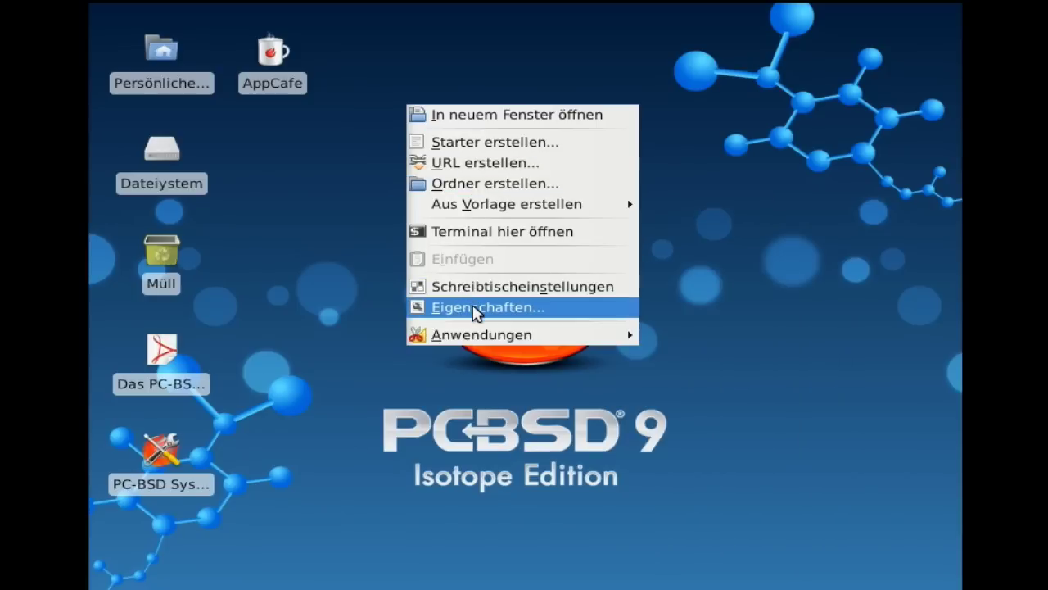
click(475, 308)
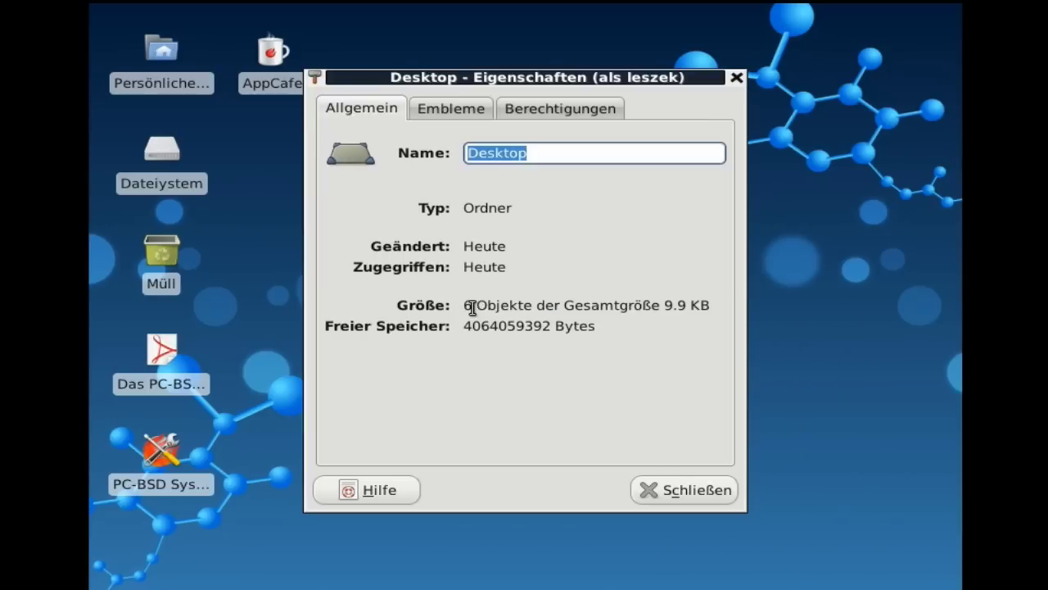
click(690, 494)
right_click(396, 169)
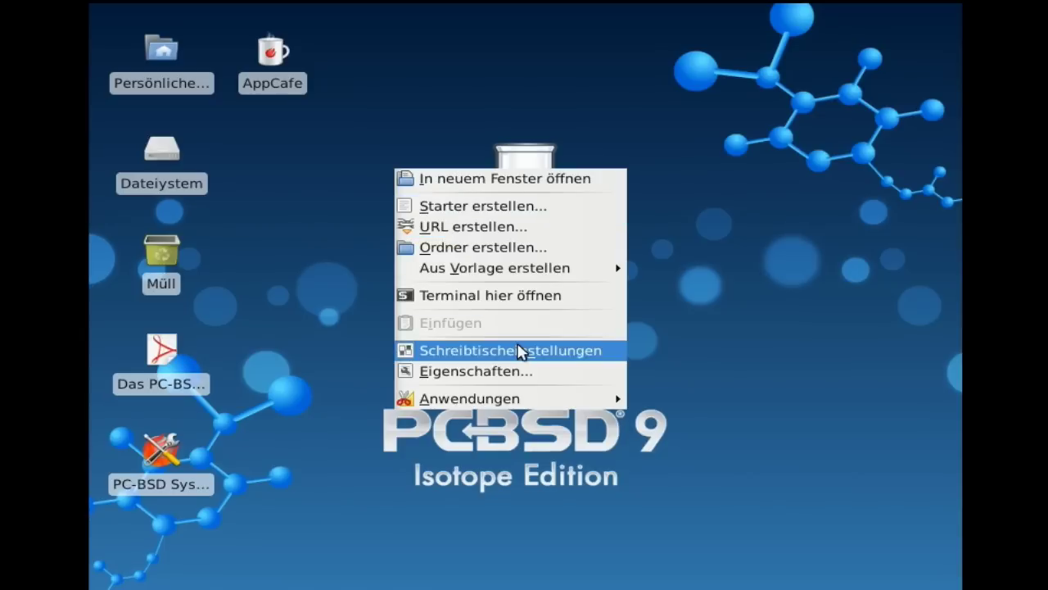
mouse_move(506, 274)
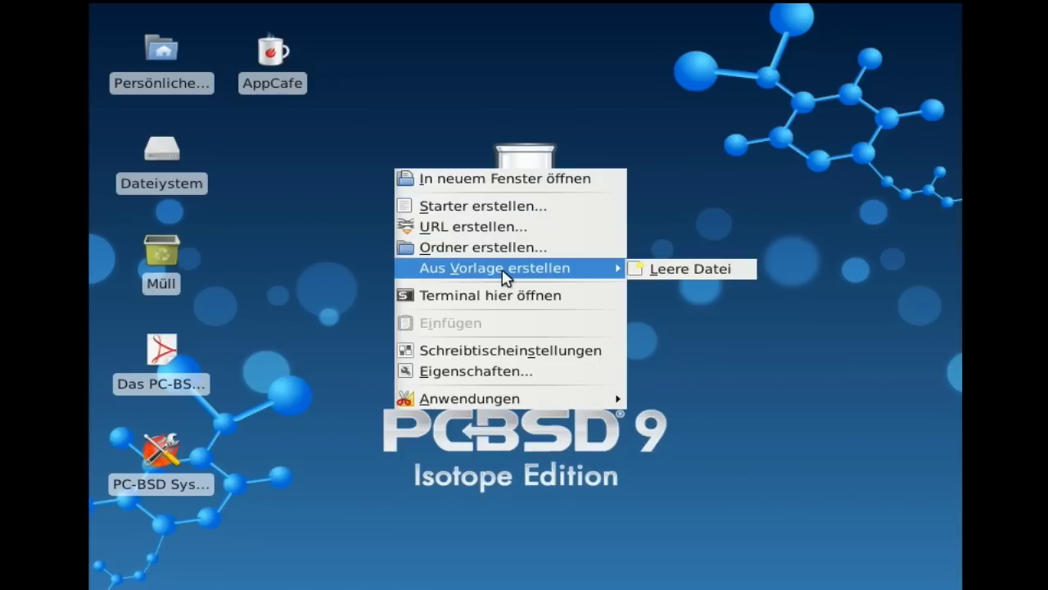
mouse_move(495, 404)
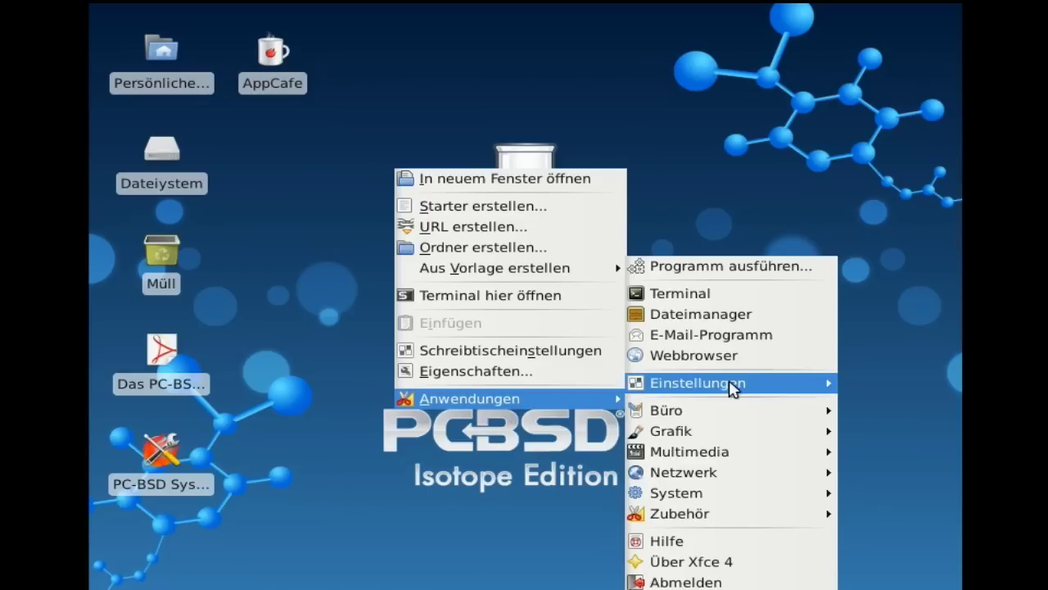
mouse_move(736, 390)
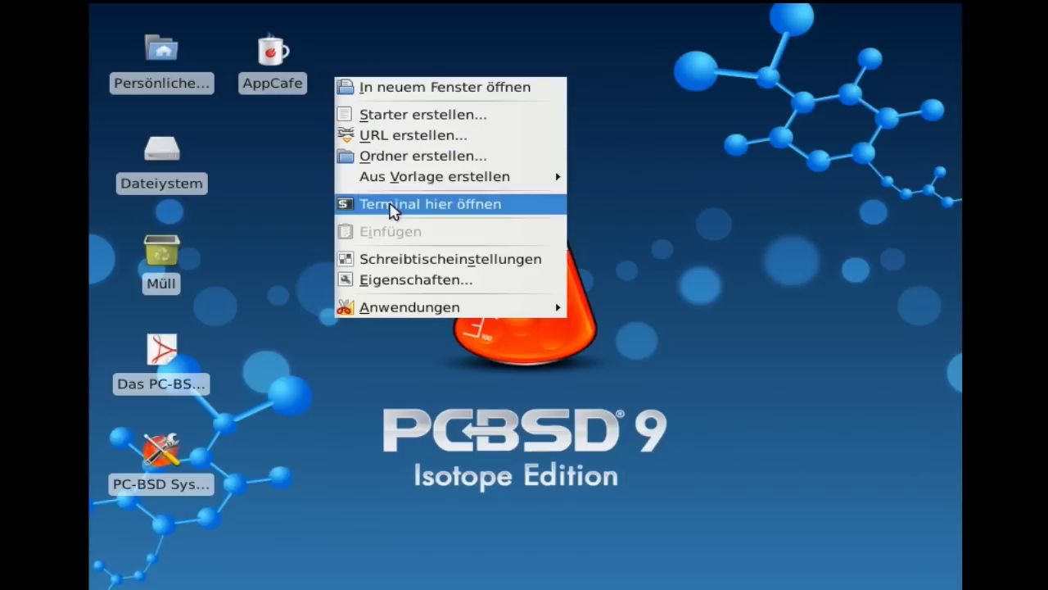
- Browse the Büro, Grafik, Multimedia and Netzwerk menus and launch Midori from Netzwerk
mouse_move(496, 311)
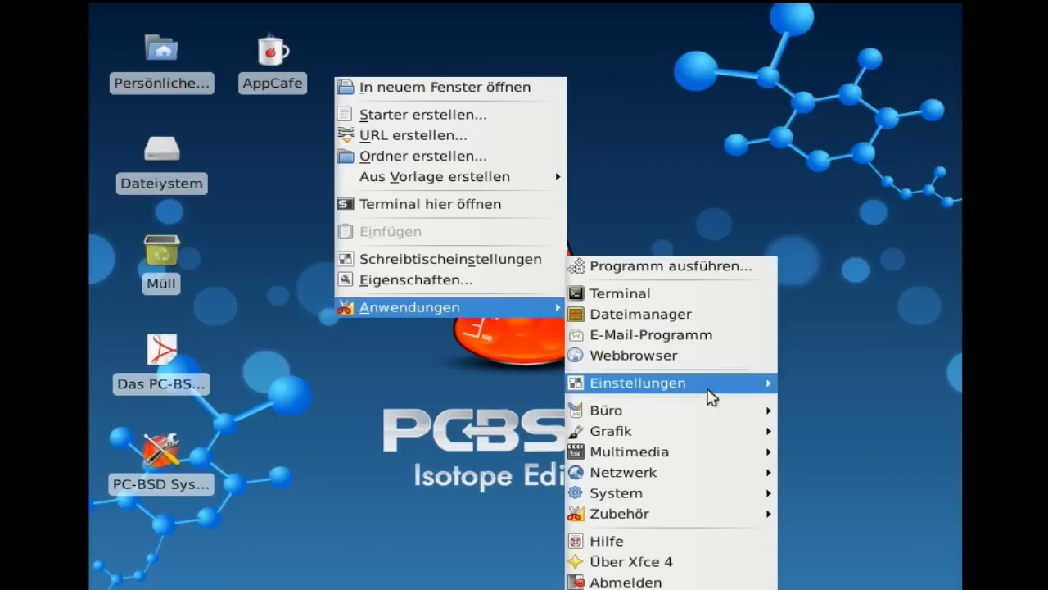
mouse_move(695, 417)
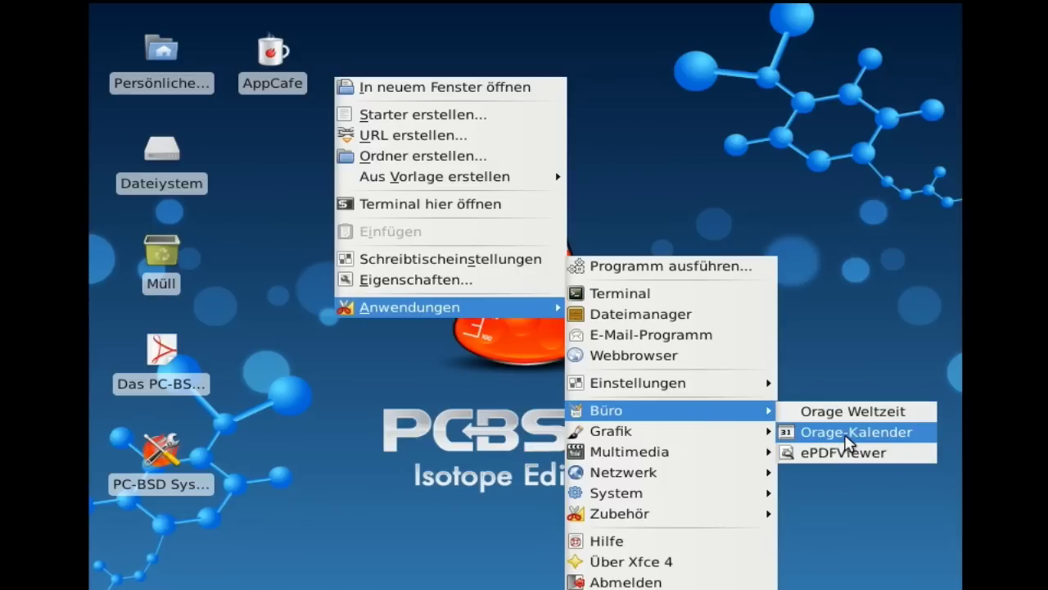
mouse_move(713, 442)
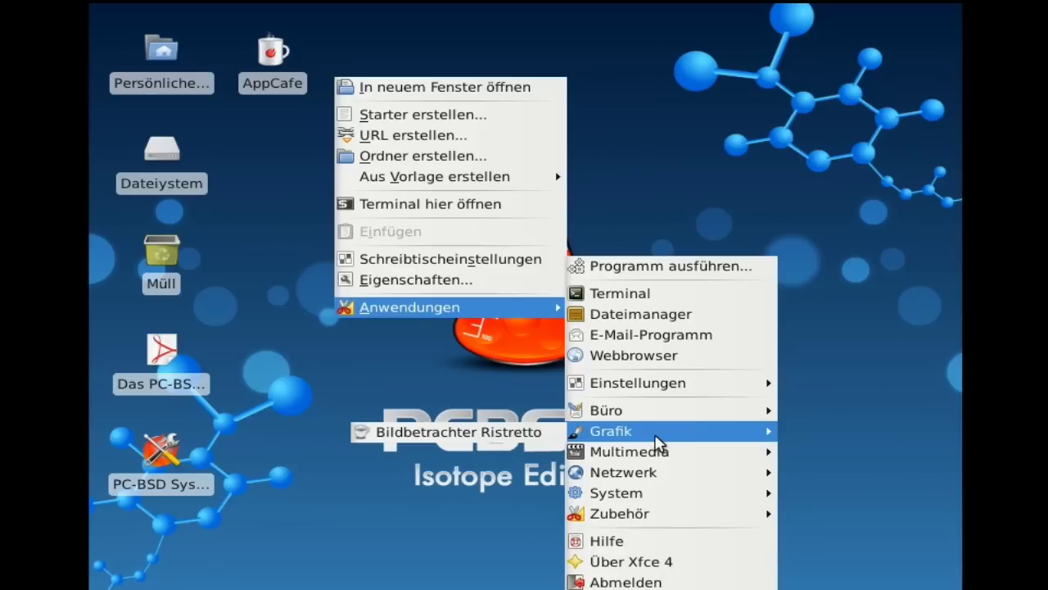
mouse_move(663, 457)
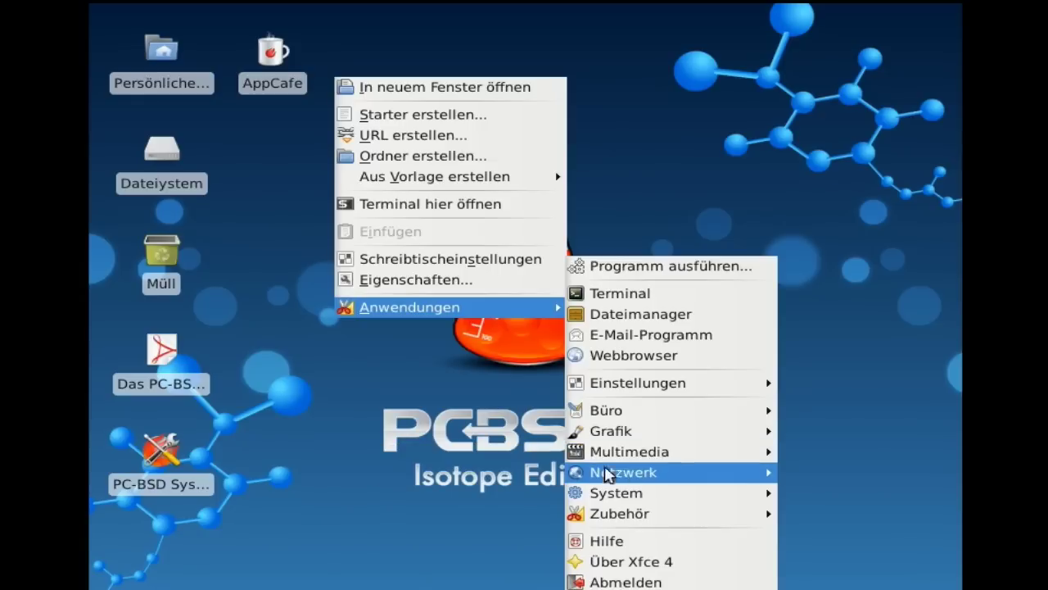
mouse_move(627, 479)
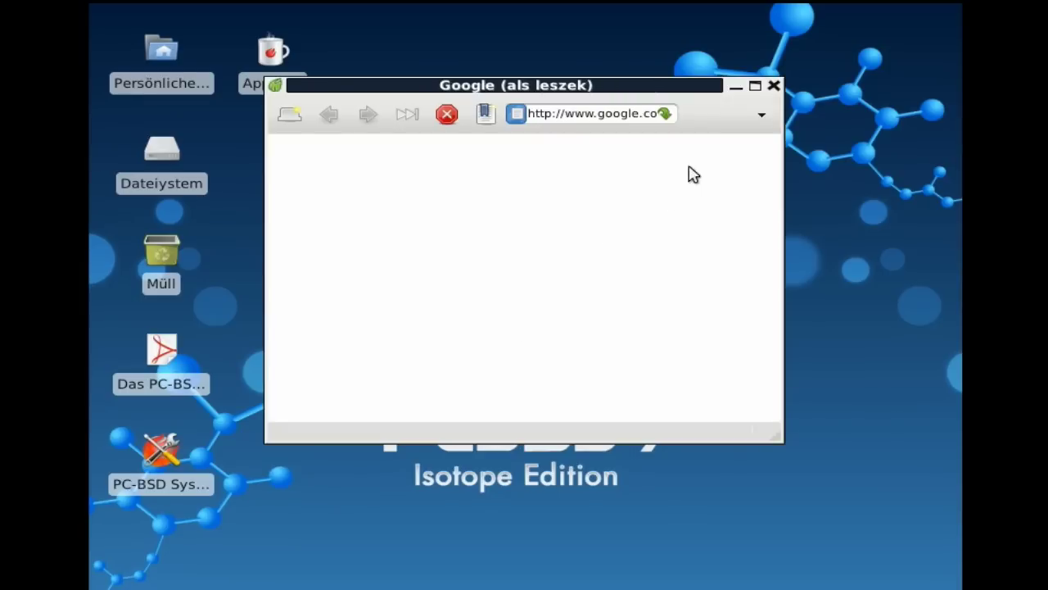
- Maximize Midori and load techviewpodcast.wordpress.com
click(755, 86)
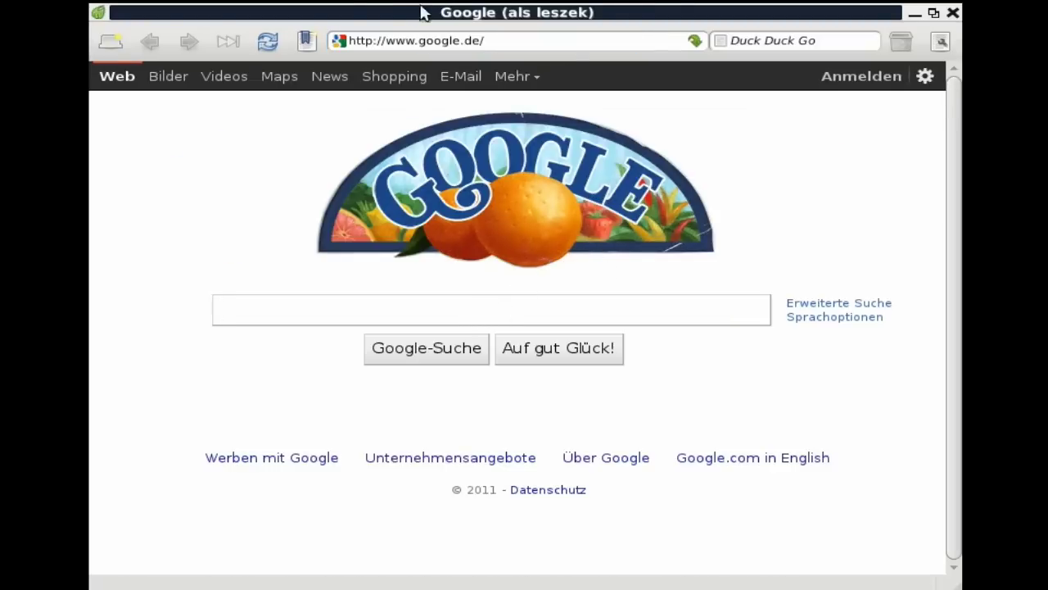
click(529, 41)
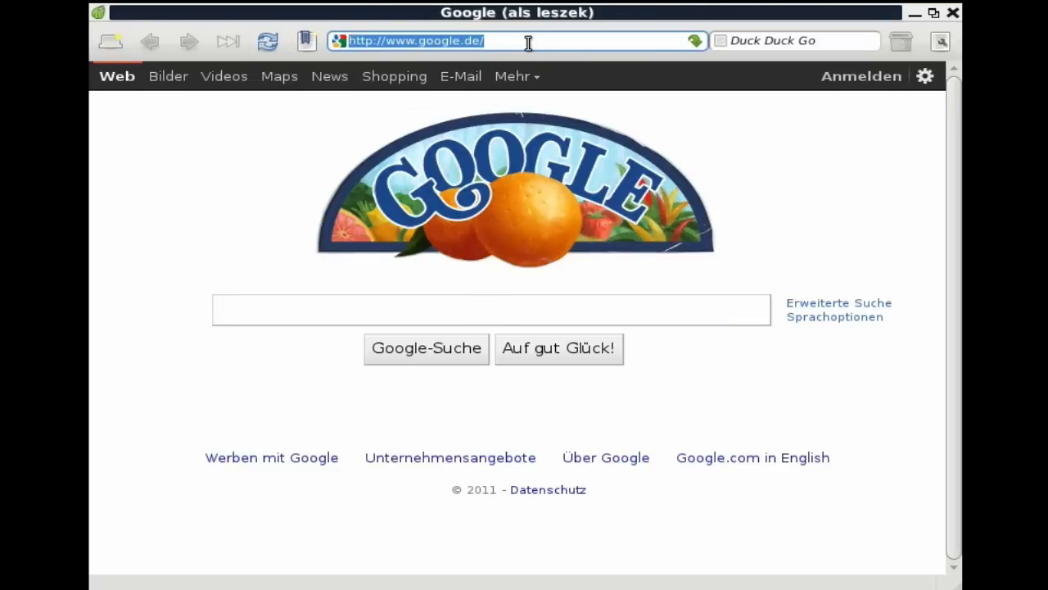
text(techview)
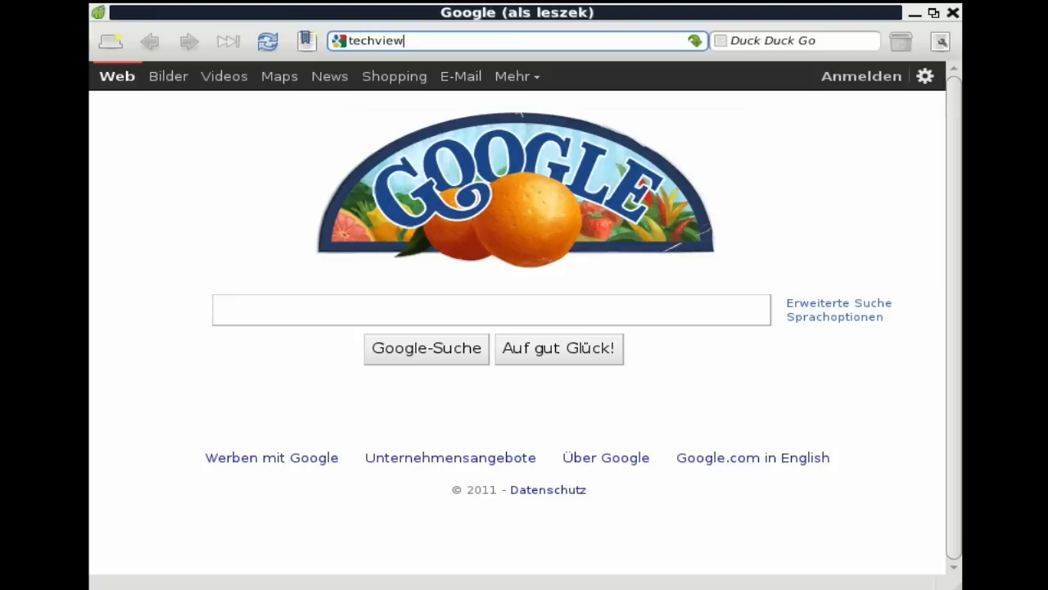
text(.)
key(BackSpace)
text(pdf)
key(BackSpace)
key(BackSpace)
key(BackSpace)
text(podcast.wordpress.com)
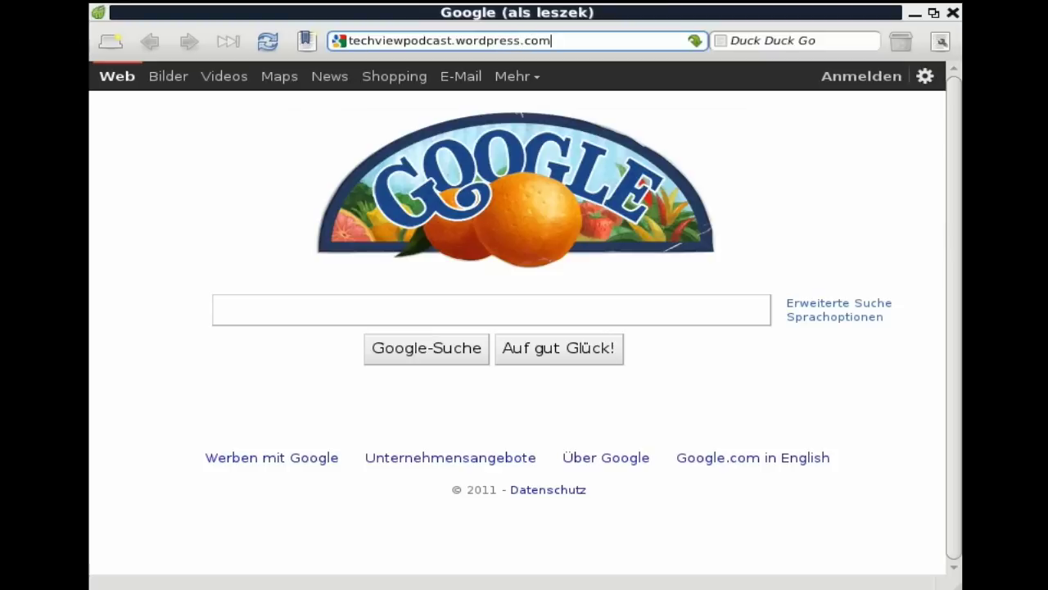
key(Return)
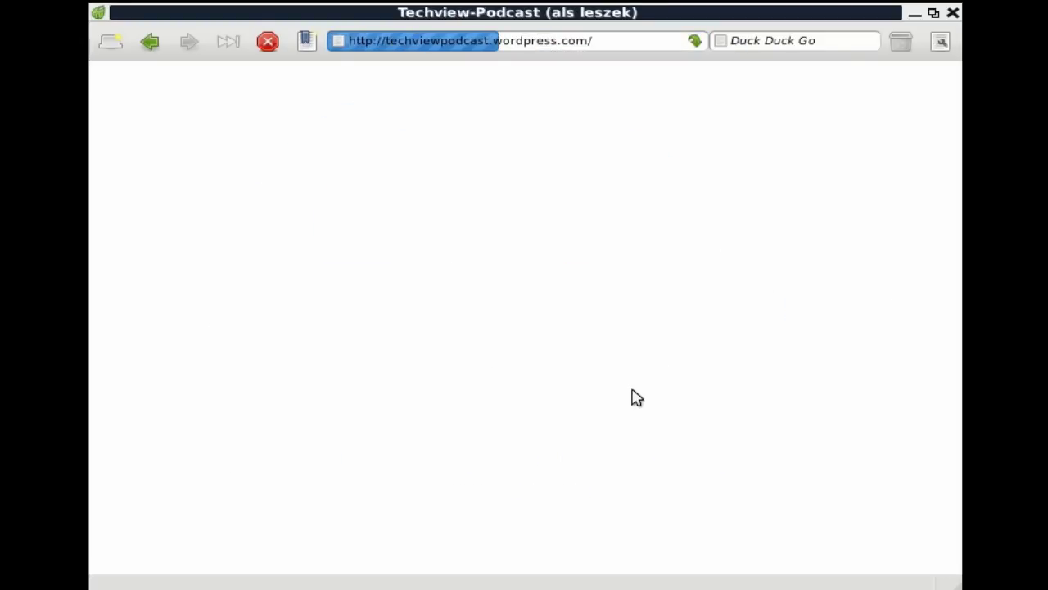
- Open the OGG Vorbis download of Techview-Podcast Folge 121, then close Midori
scroll(622, 345, down, 5)
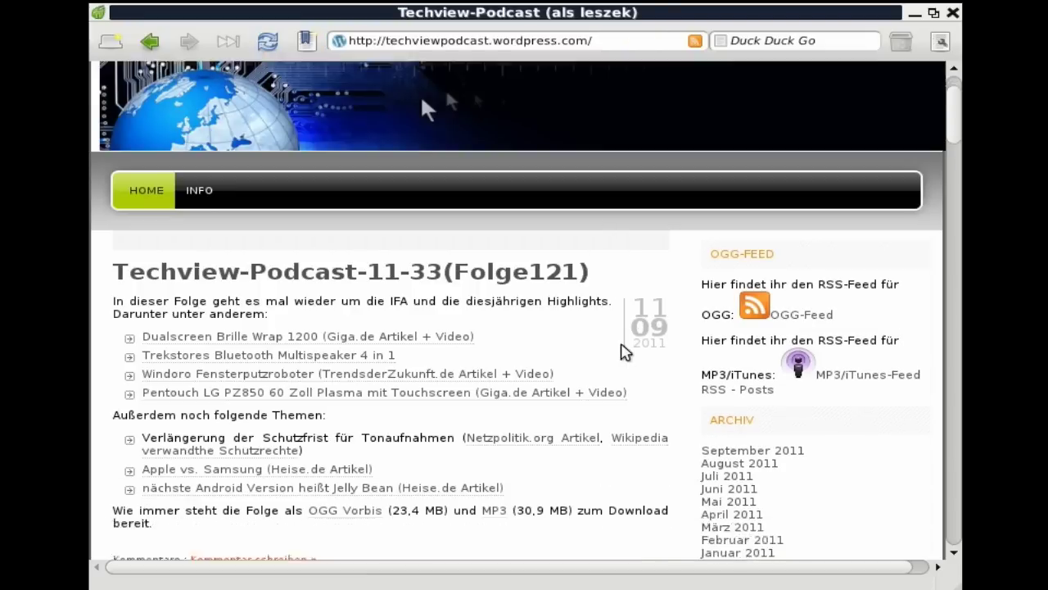
scroll(623, 354, up, 2)
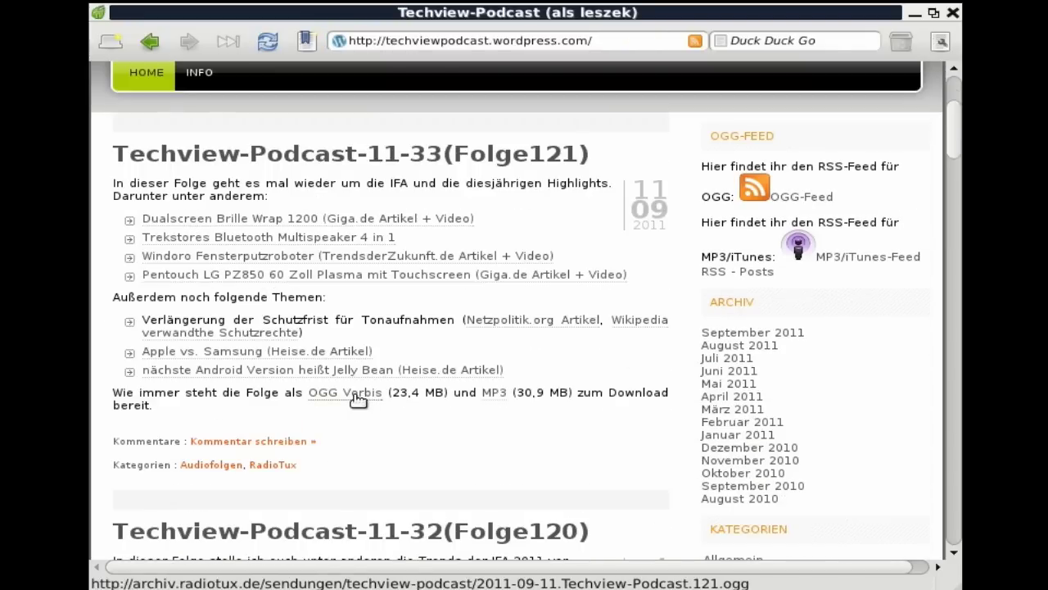
click(358, 394)
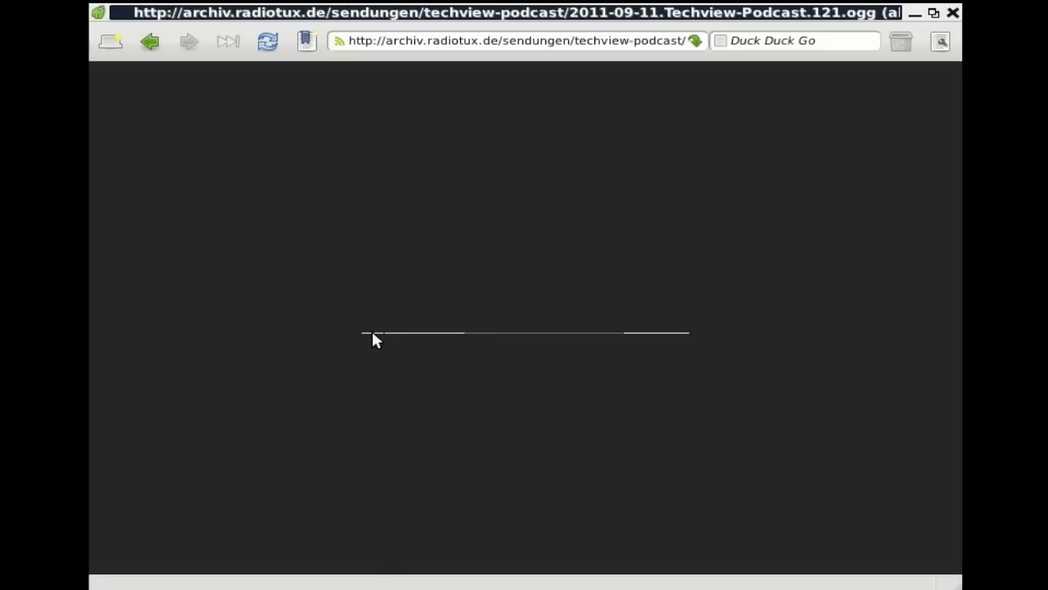
click(952, 13)
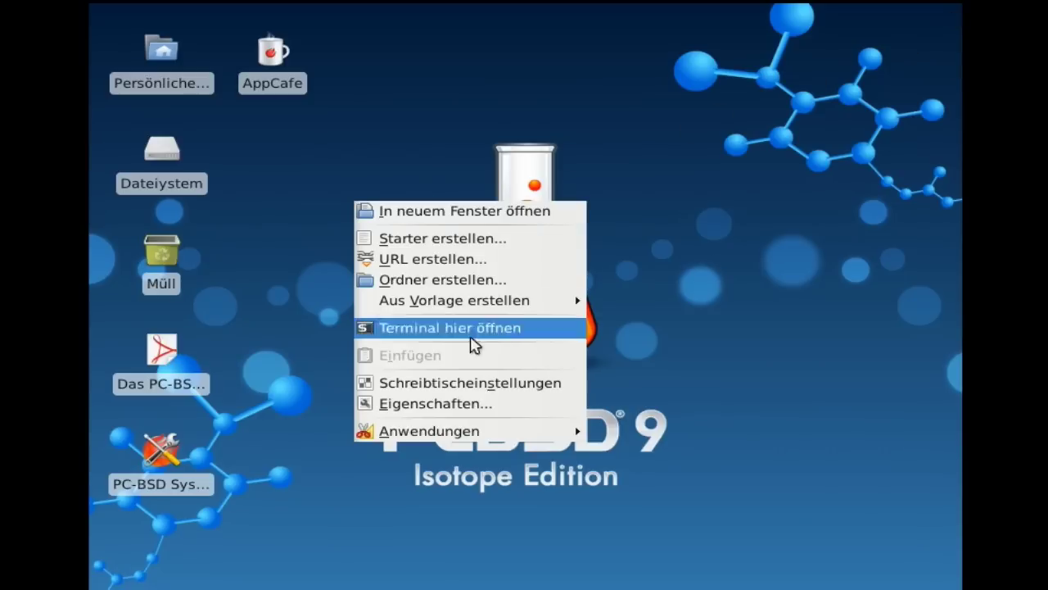
- Open the PCBSD Systemsteuerung from the desktop menu
mouse_move(502, 432)
mouse_move(660, 477)
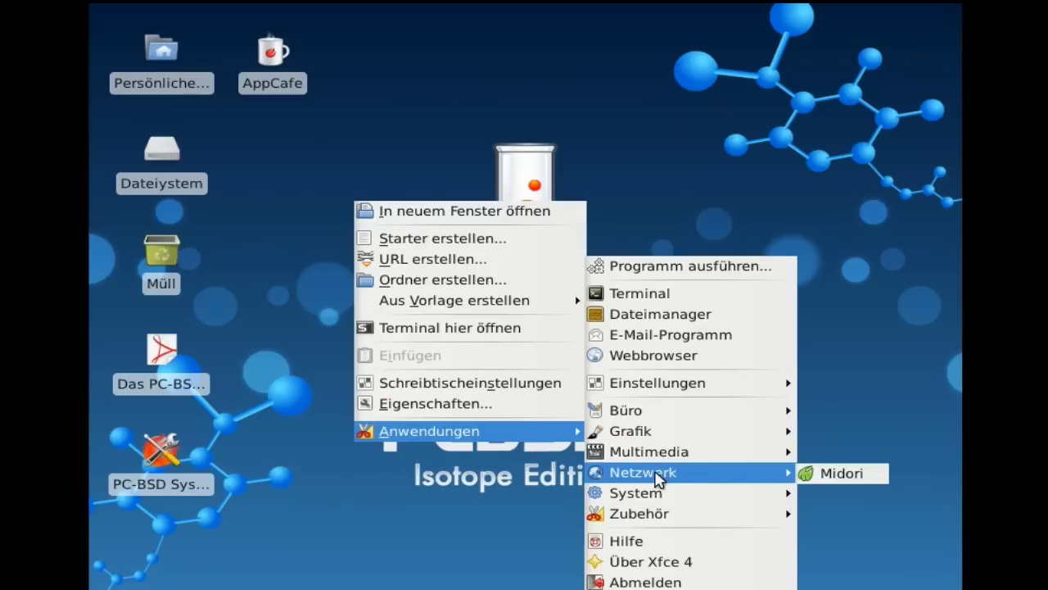
mouse_move(661, 499)
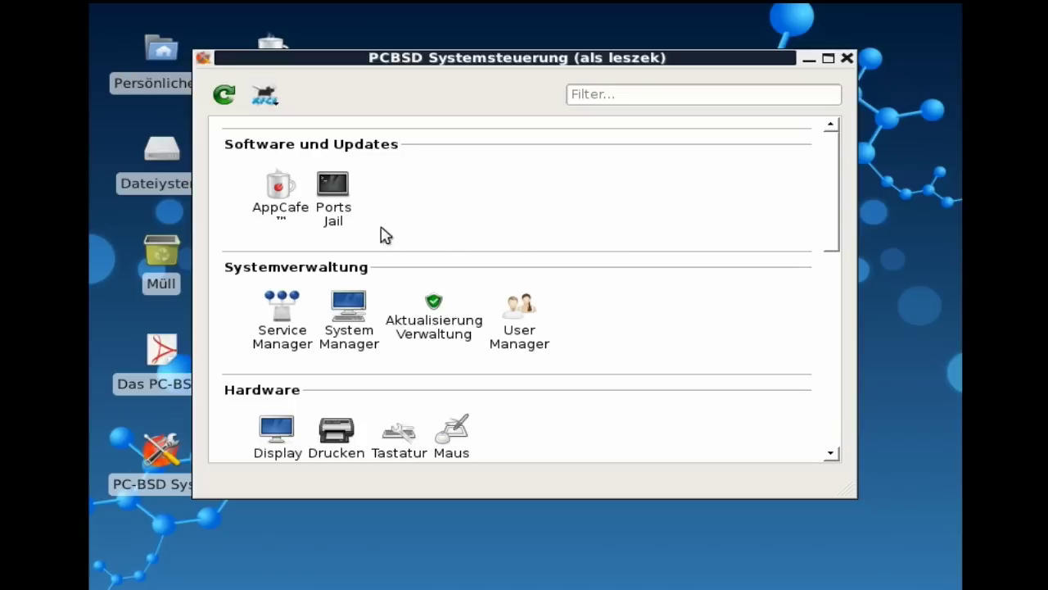
- Launch AppCafe maximized and scroll down through its category list
click(282, 215)
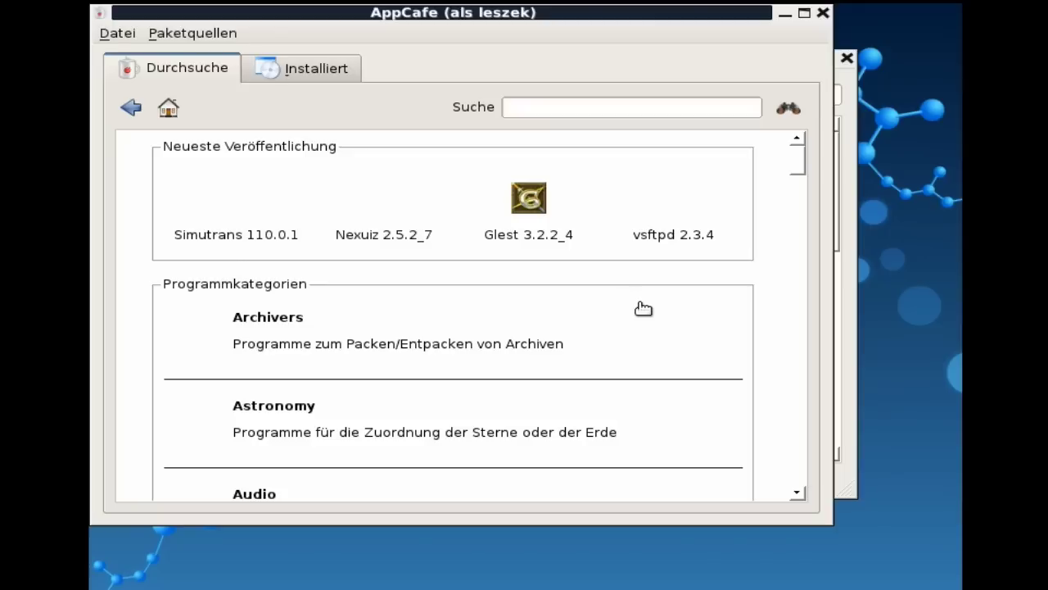
click(804, 14)
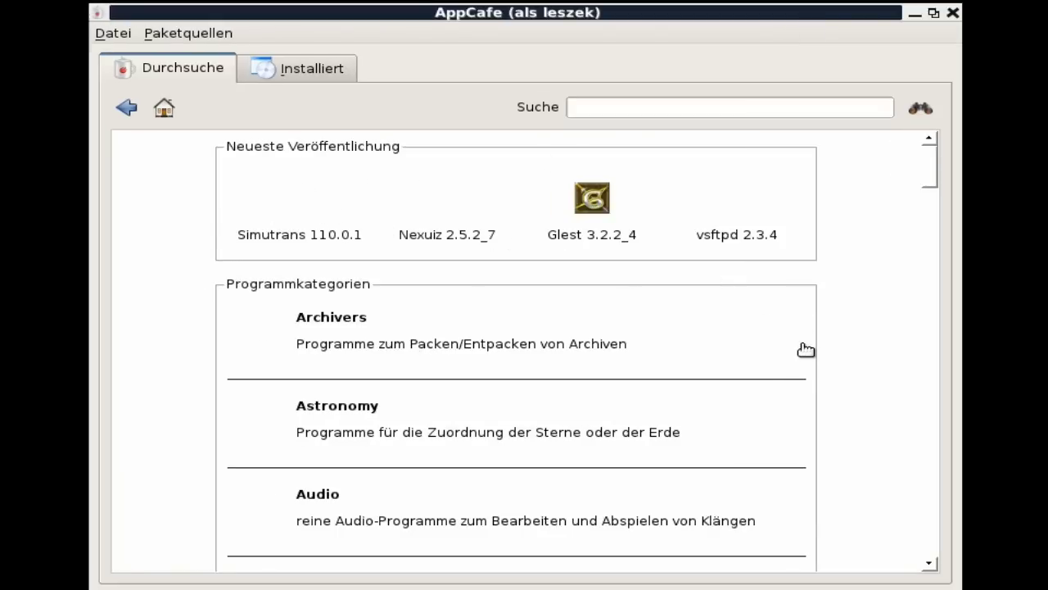
scroll(833, 365, down, 3)
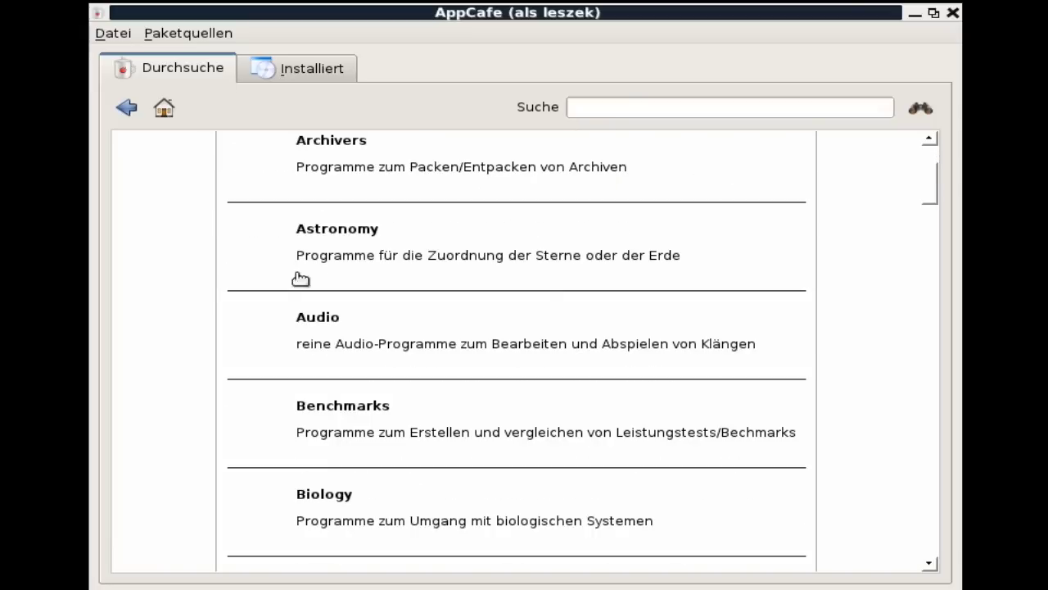
scroll(505, 367, down, 12)
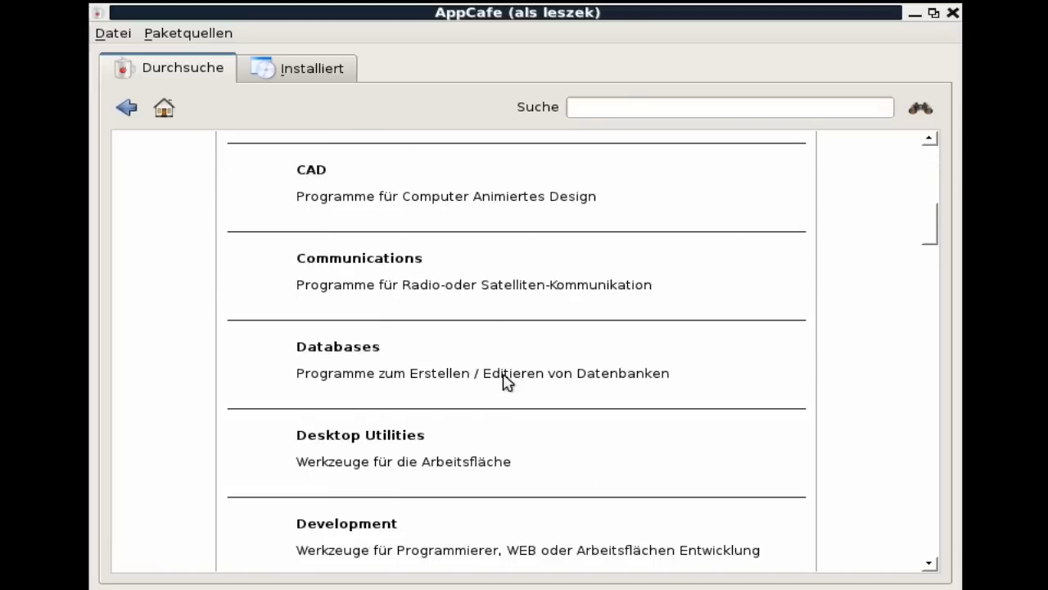
scroll(505, 386, down, 14)
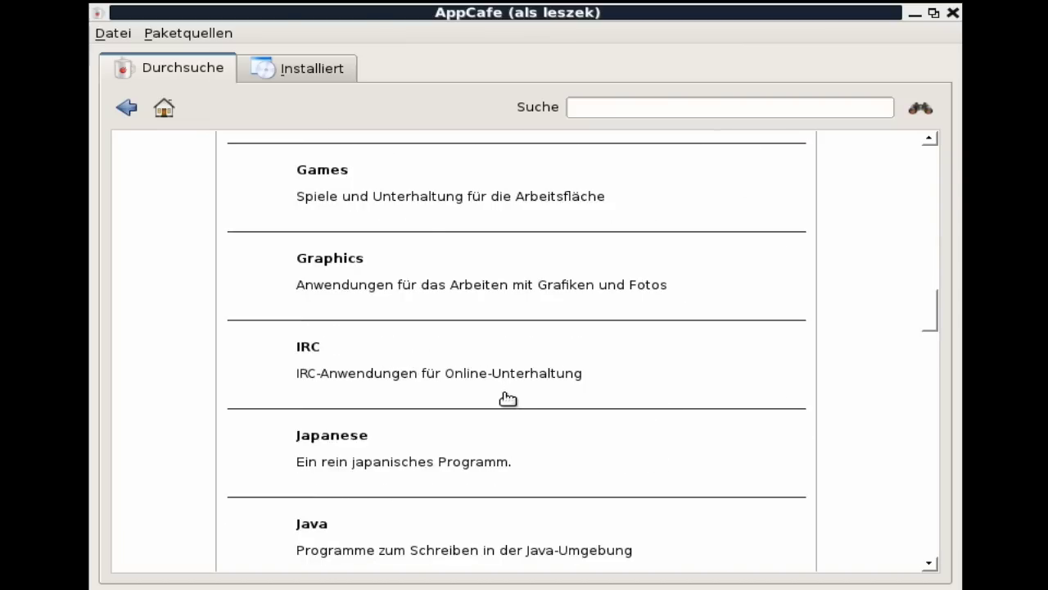
scroll(505, 403, down, 16)
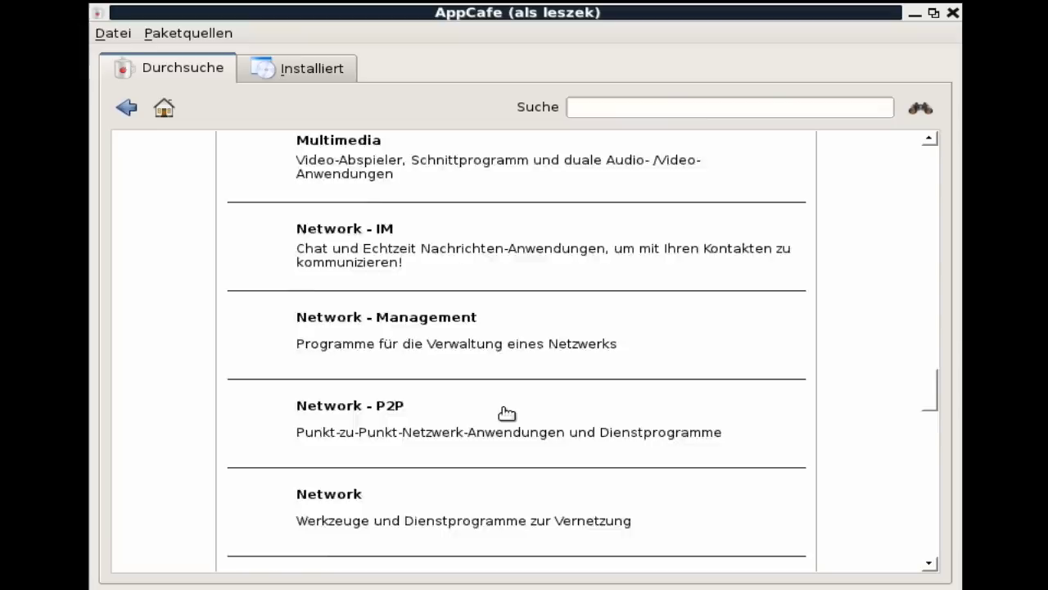
scroll(507, 417, down, 16)
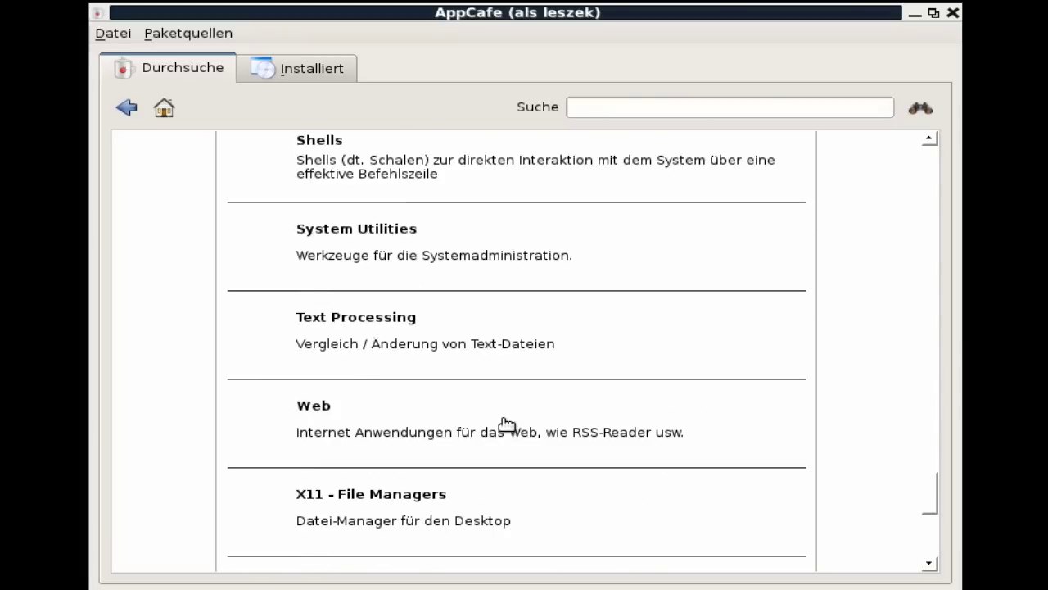
drag(935, 517, 943, 372)
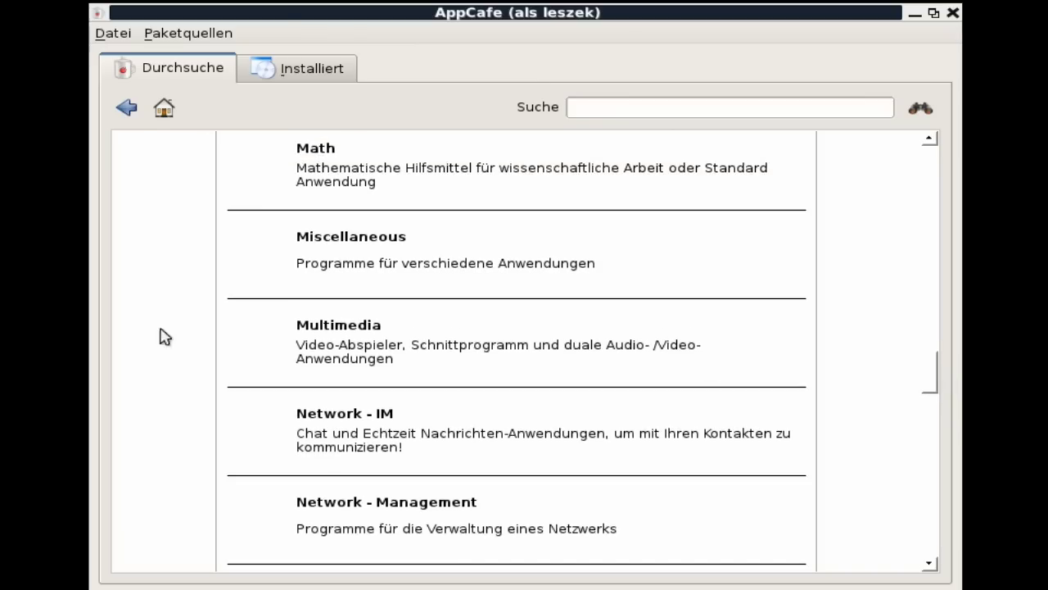
- Open the Multimedia category and the GnomeMPlayer 1.0.0_2 details page
click(315, 330)
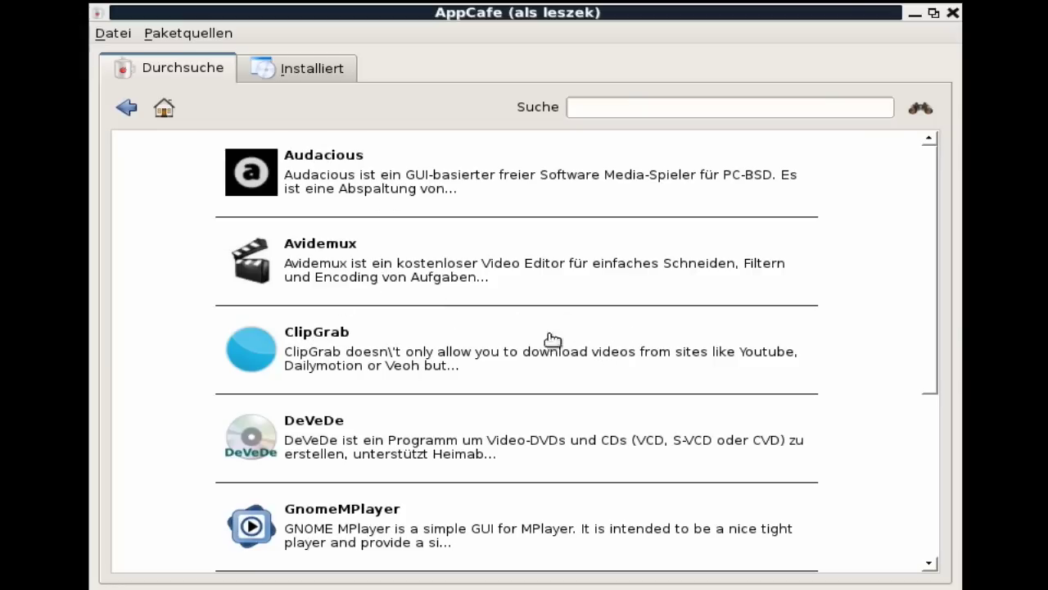
scroll(511, 361, down, 3)
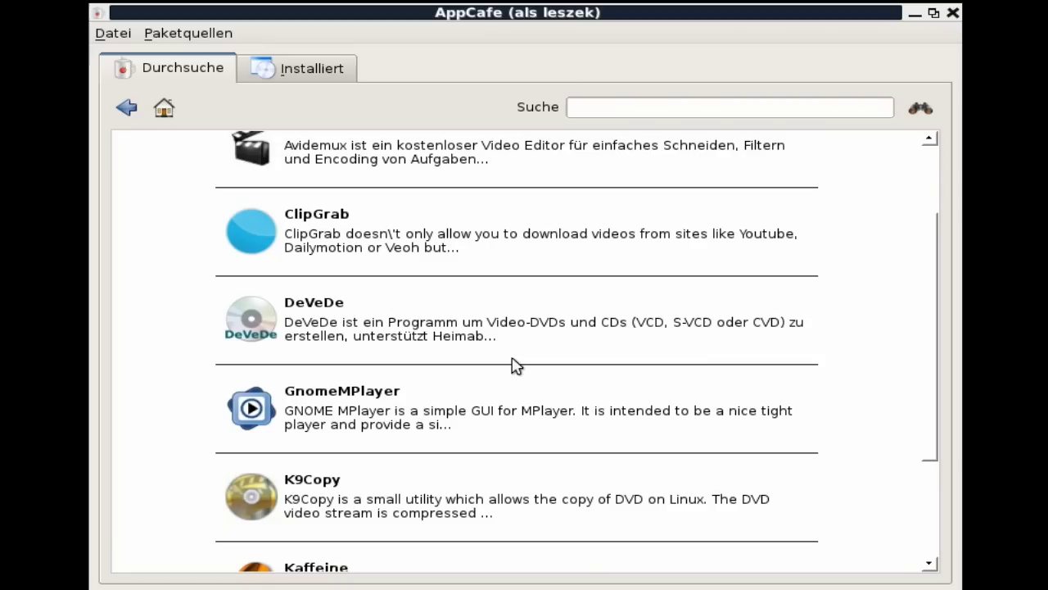
click(362, 398)
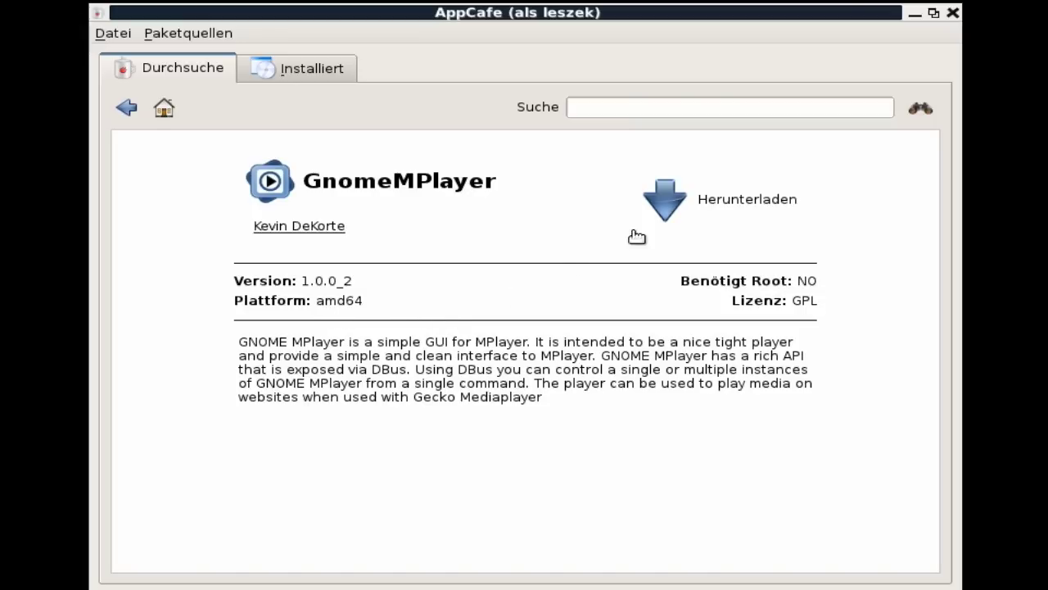
- Start downloading and installing GnomeMPlayer, then minimize AppCafe to reveal the Control Panel
click(670, 207)
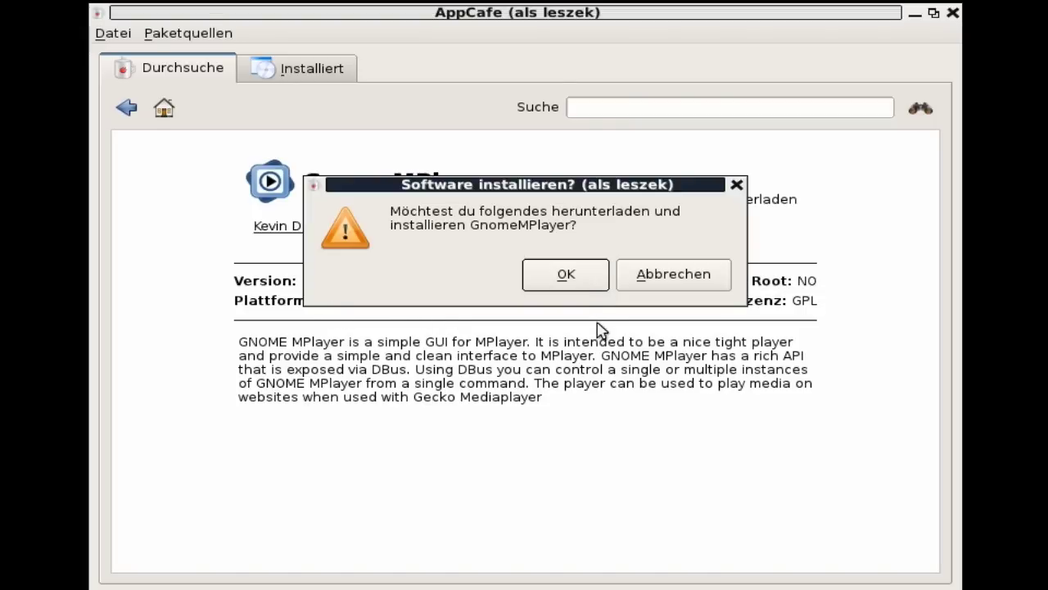
click(568, 275)
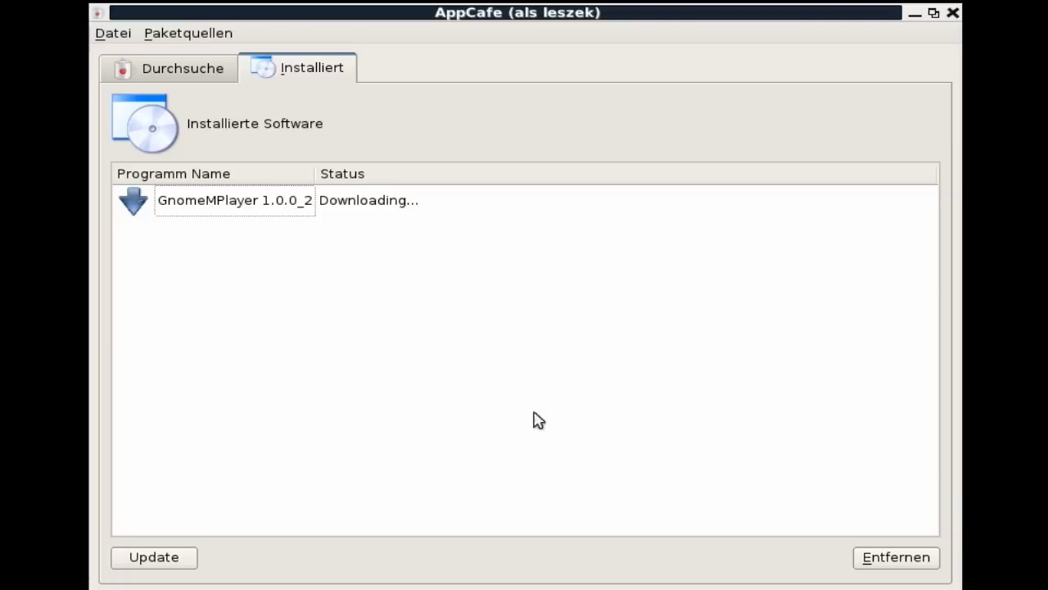
click(161, 565)
click(915, 19)
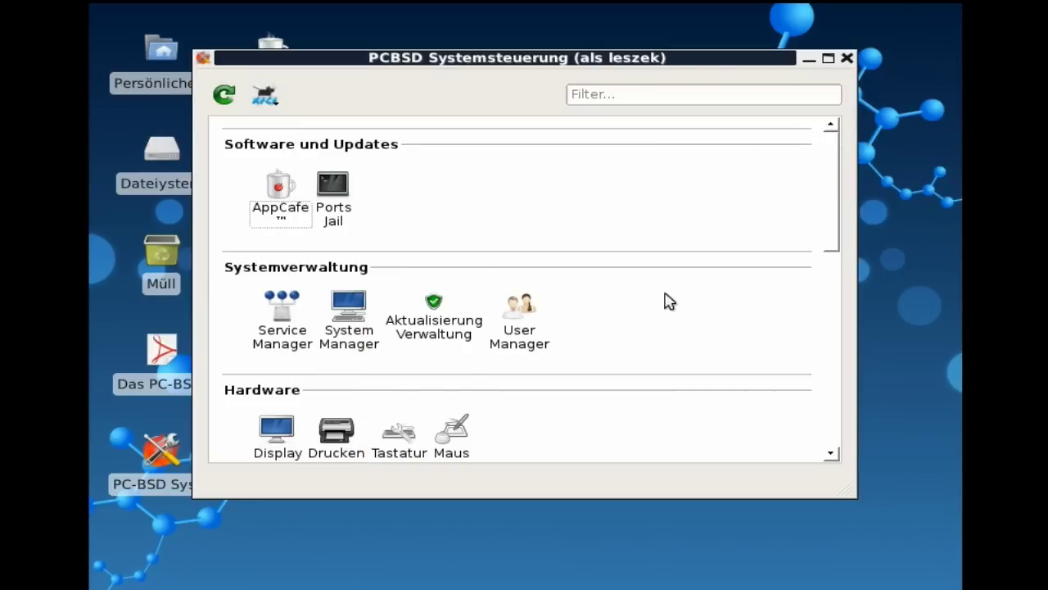
- Launch System Manager from the Control Panel, authenticating with the administrator password
scroll(668, 301, down, 1)
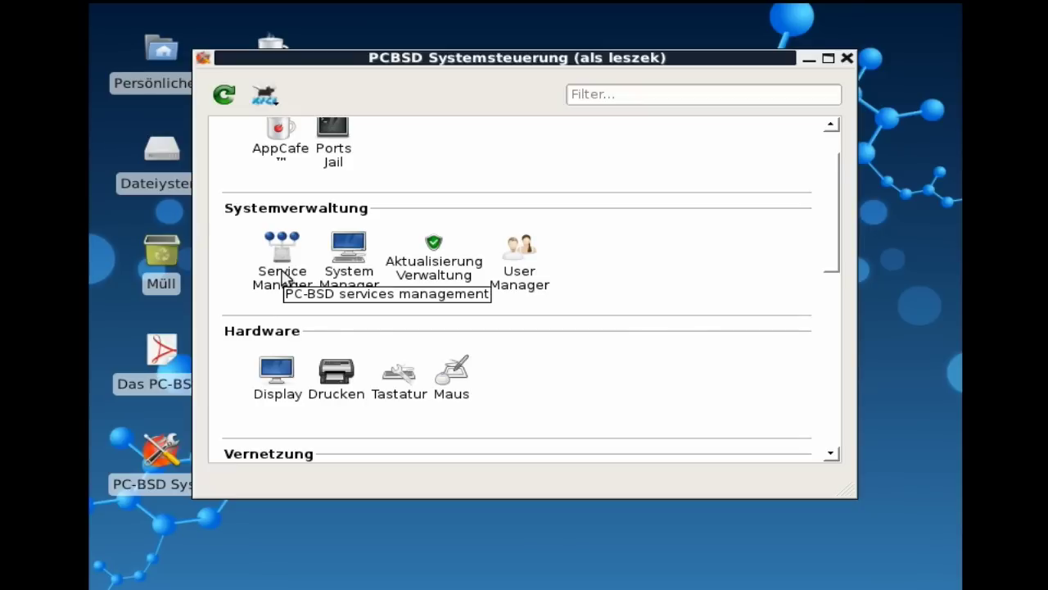
click(353, 285)
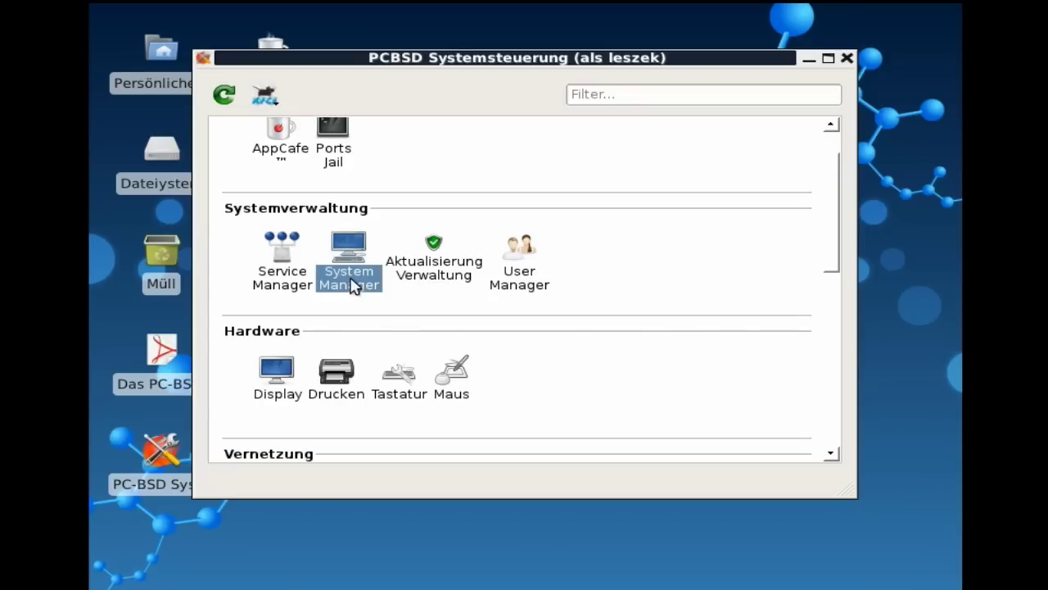
double_click(348, 279)
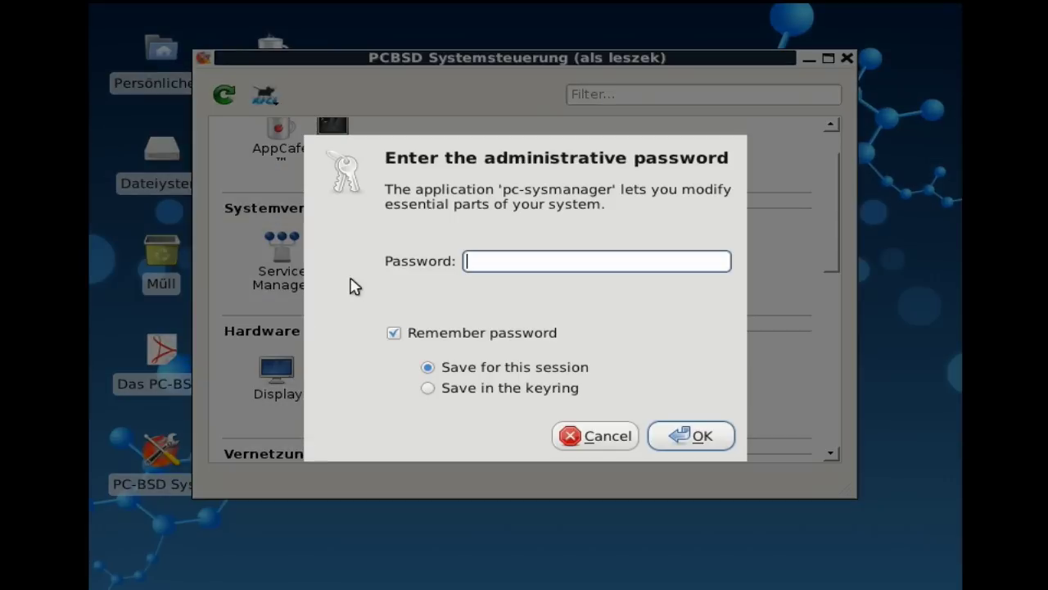
text(********)
key(Return)
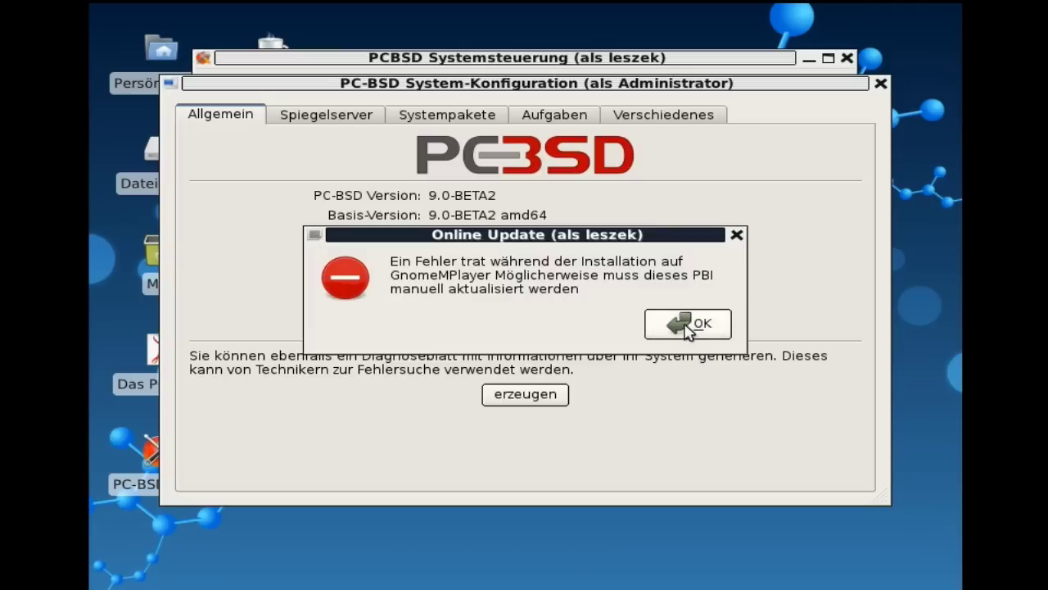
- Dismiss the GnomeMPlayer installation error, then switch to AppCafe and close it
drag(574, 234, 573, 293)
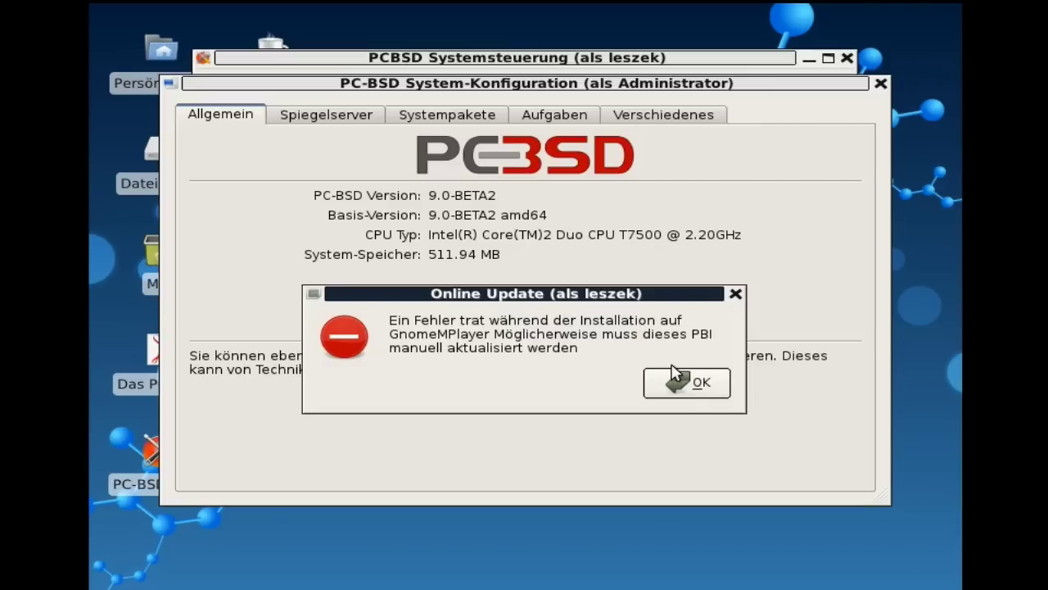
click(696, 387)
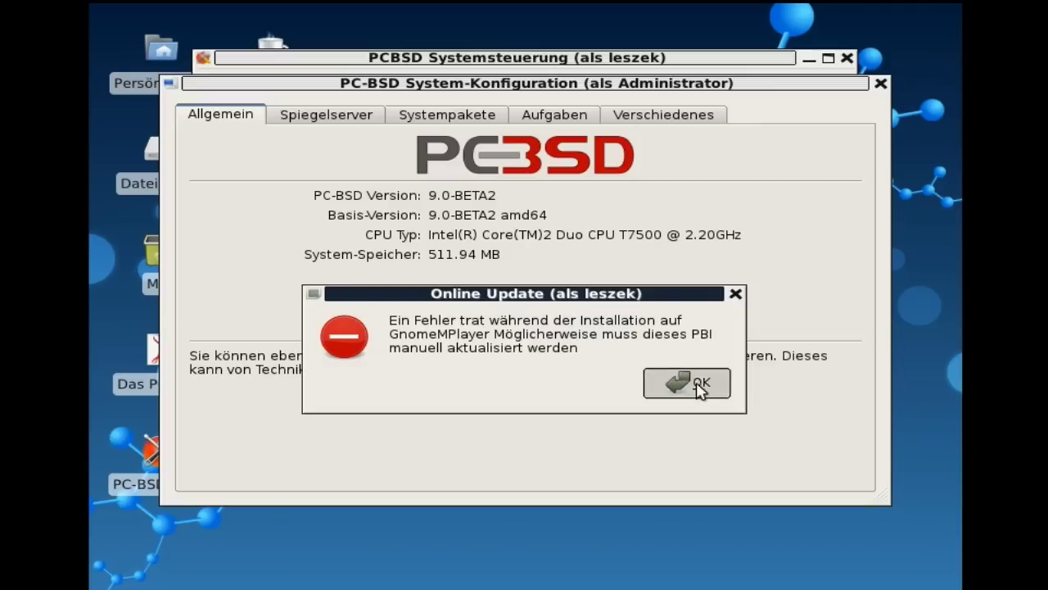
key(alt+Tab)
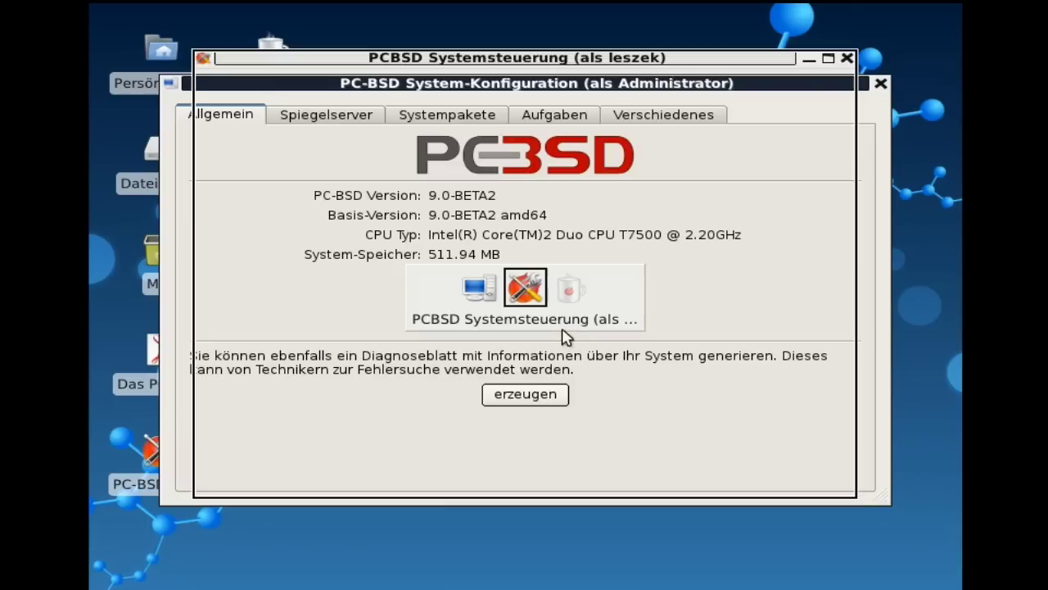
key(alt+Tab)
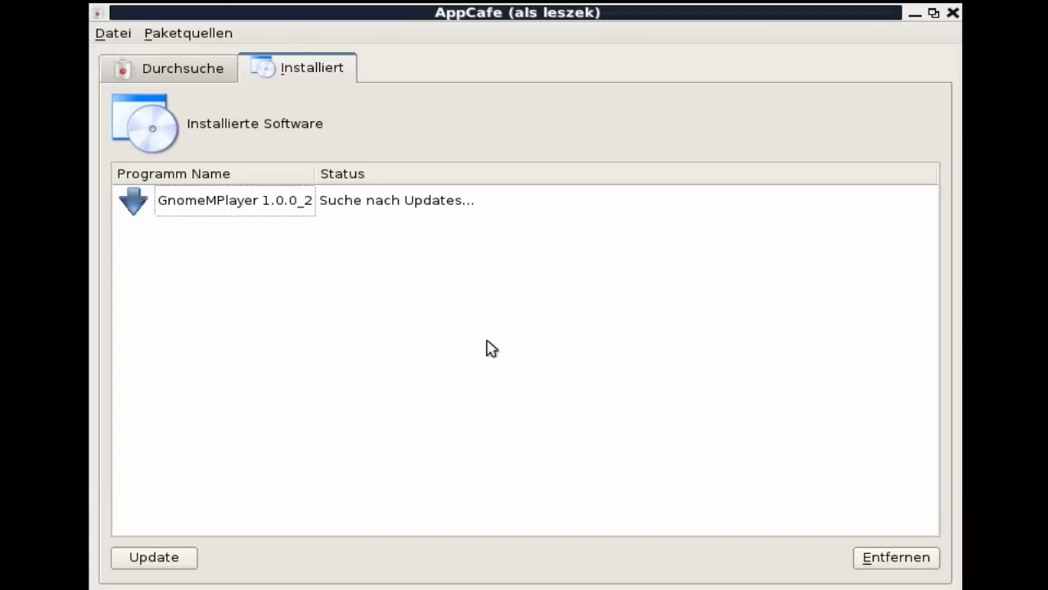
click(257, 209)
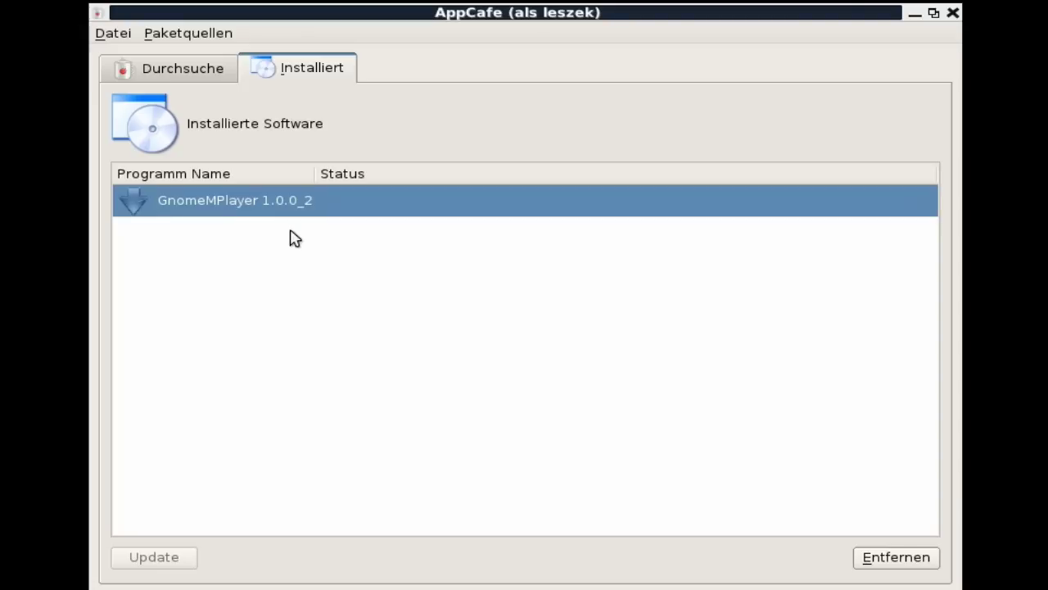
click(953, 14)
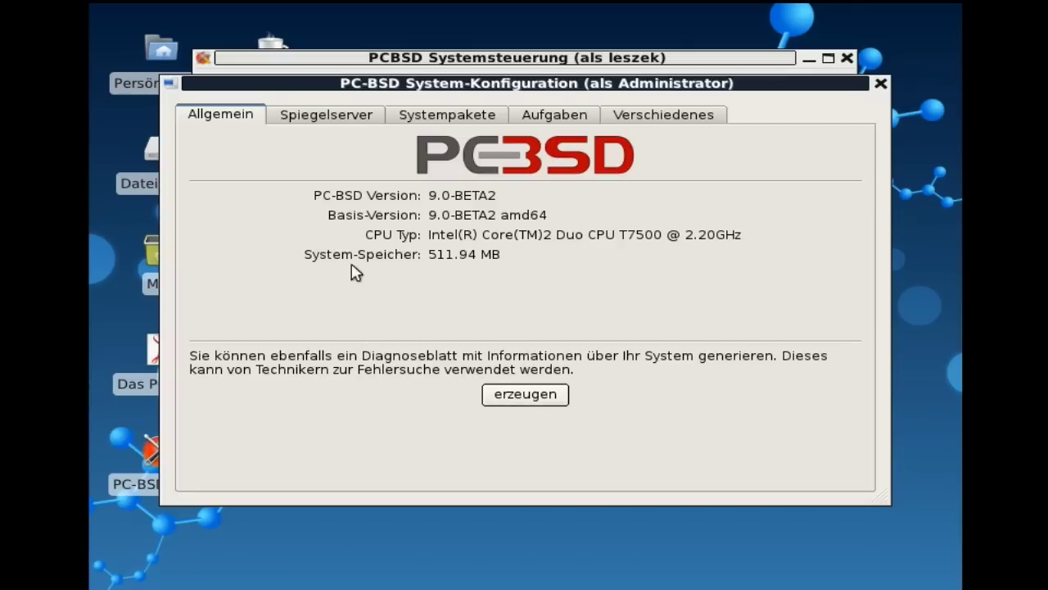
- Show the Spiegelserver tab and review the mirror list without changing the selection
click(310, 121)
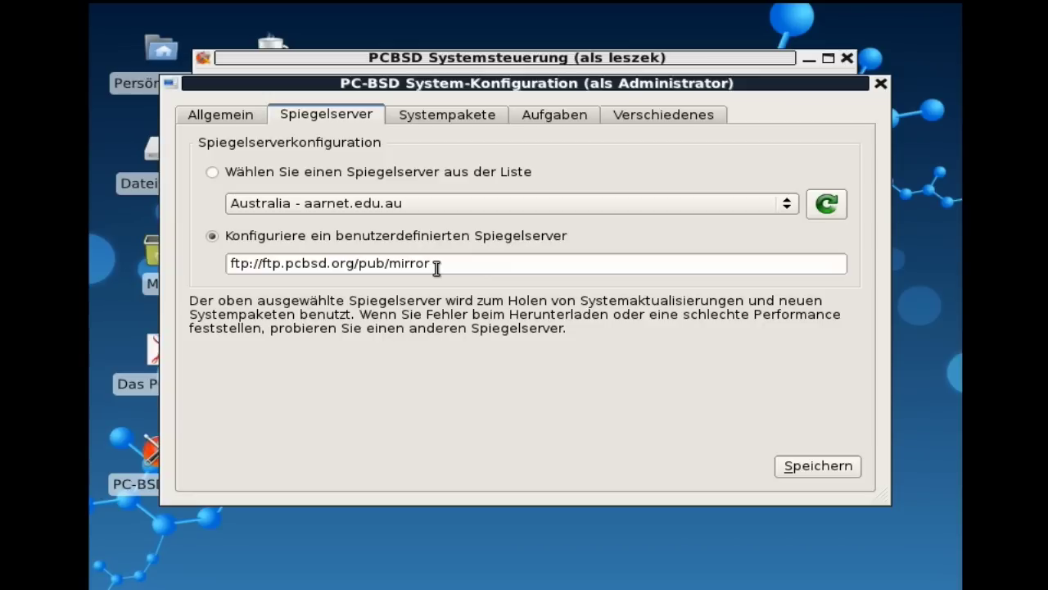
click(470, 210)
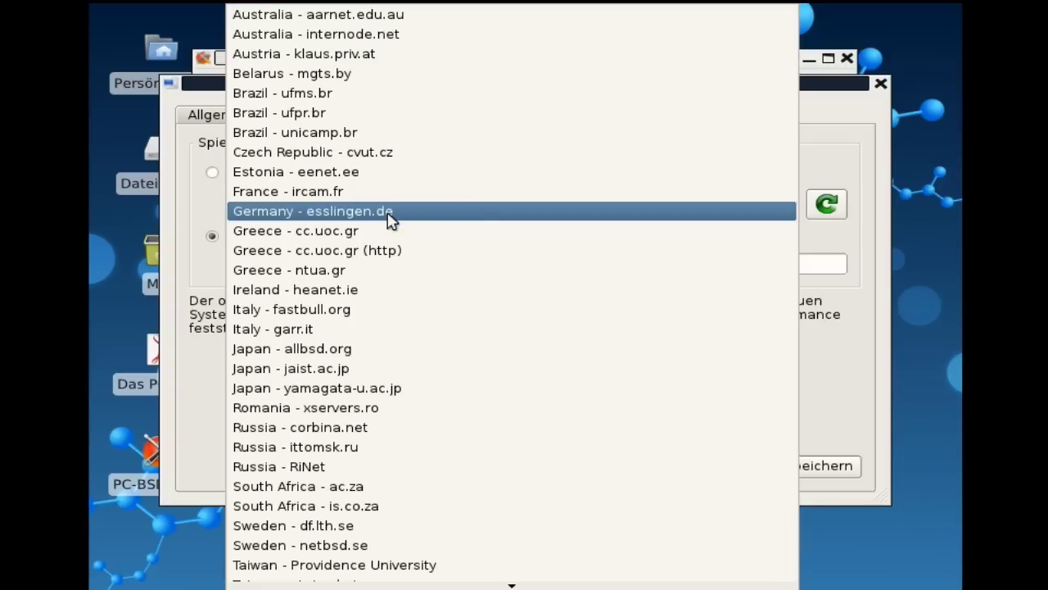
click(197, 211)
click(430, 118)
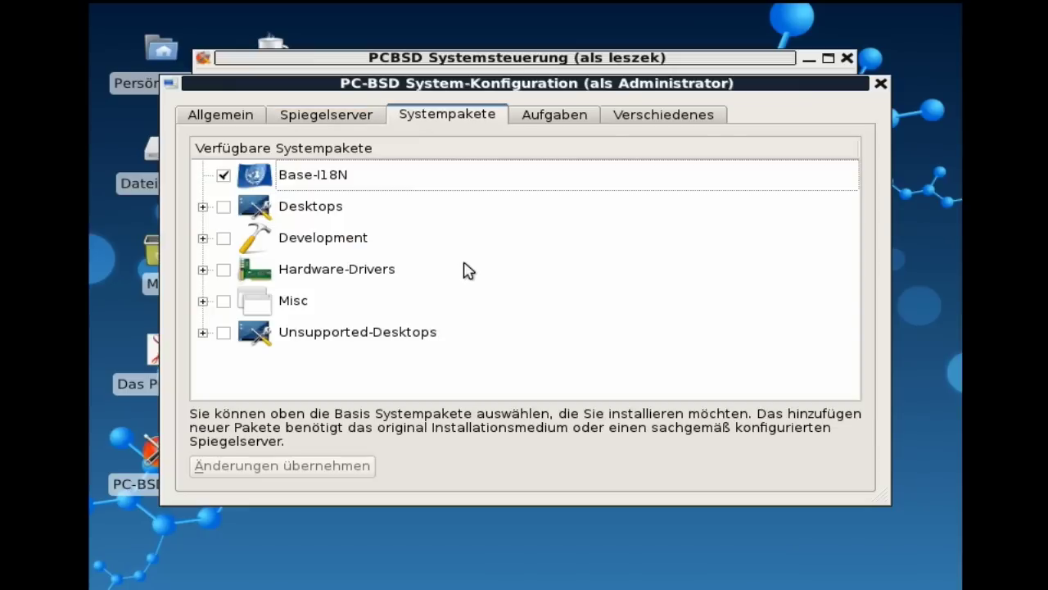
mouse_move(469, 270)
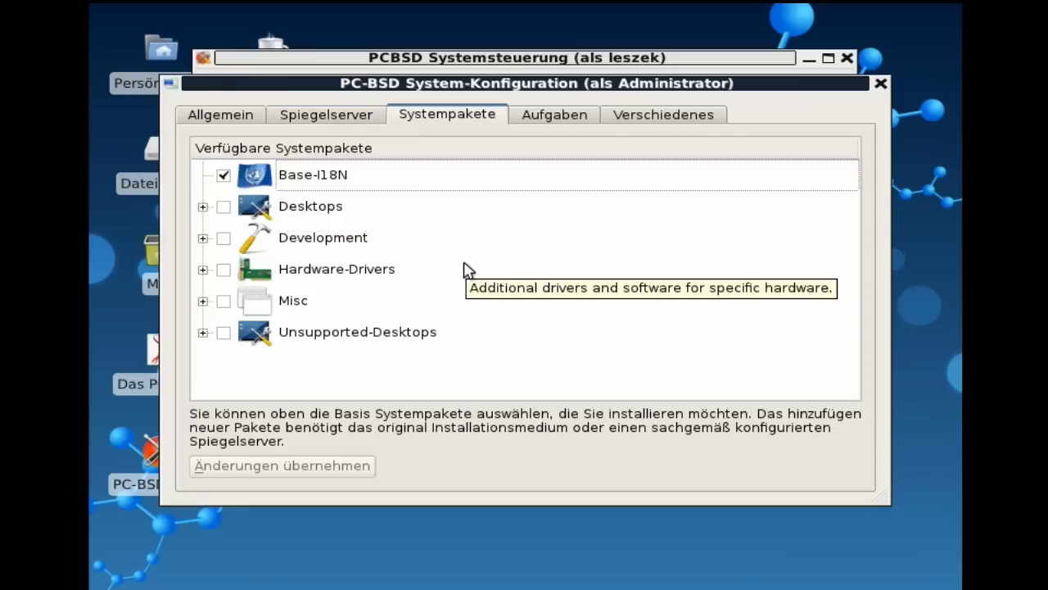
click(202, 207)
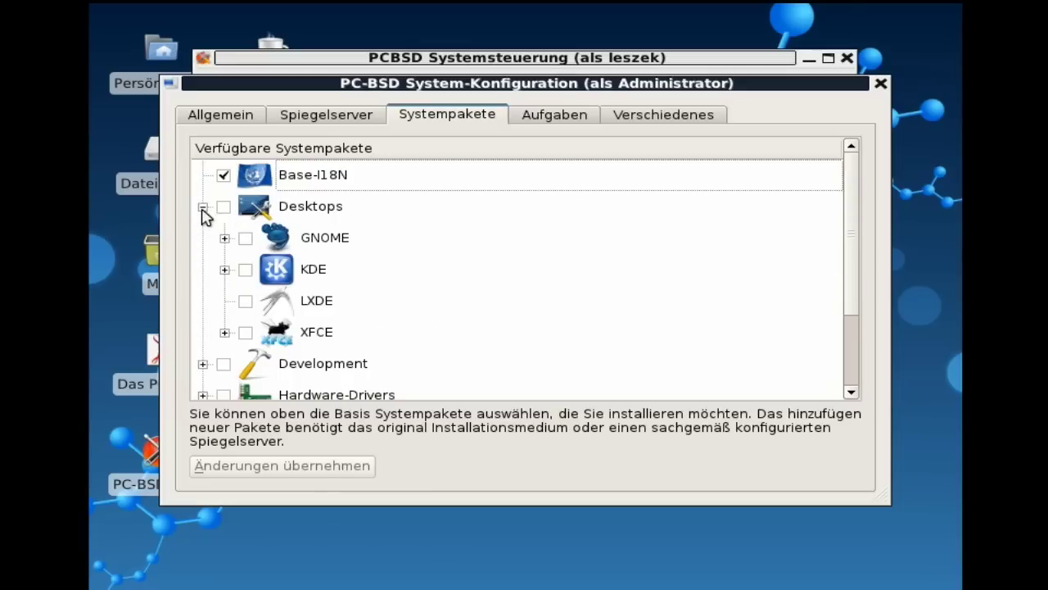
click(202, 207)
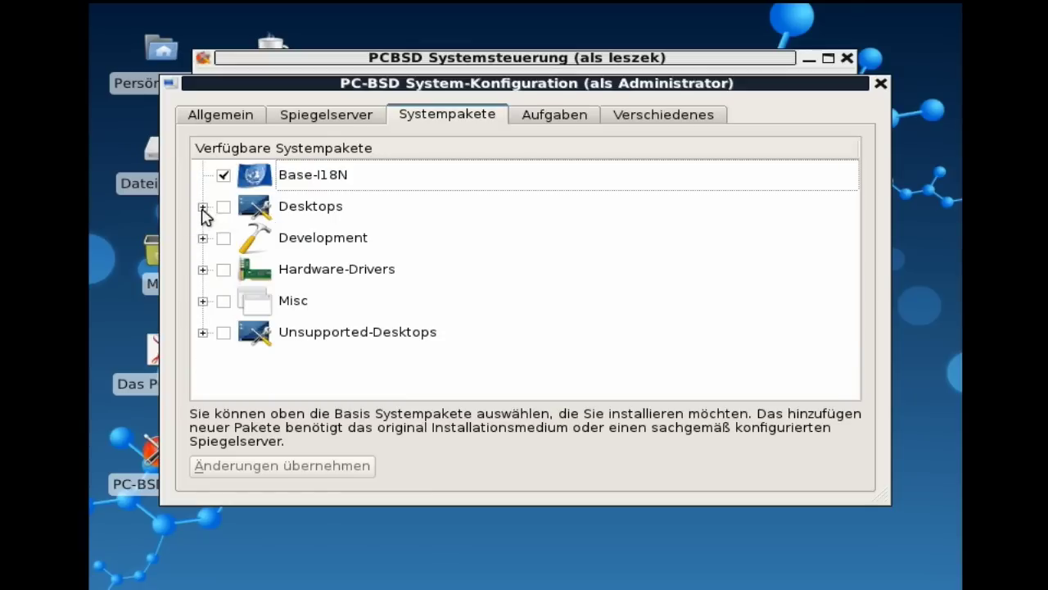
click(202, 332)
scroll(275, 338, down, 1)
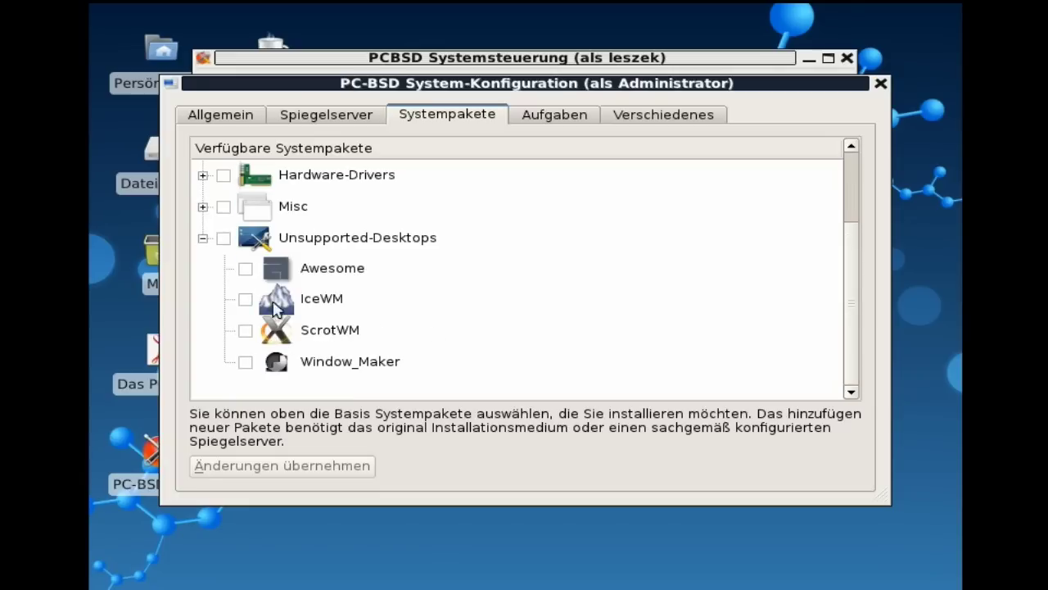
click(203, 238)
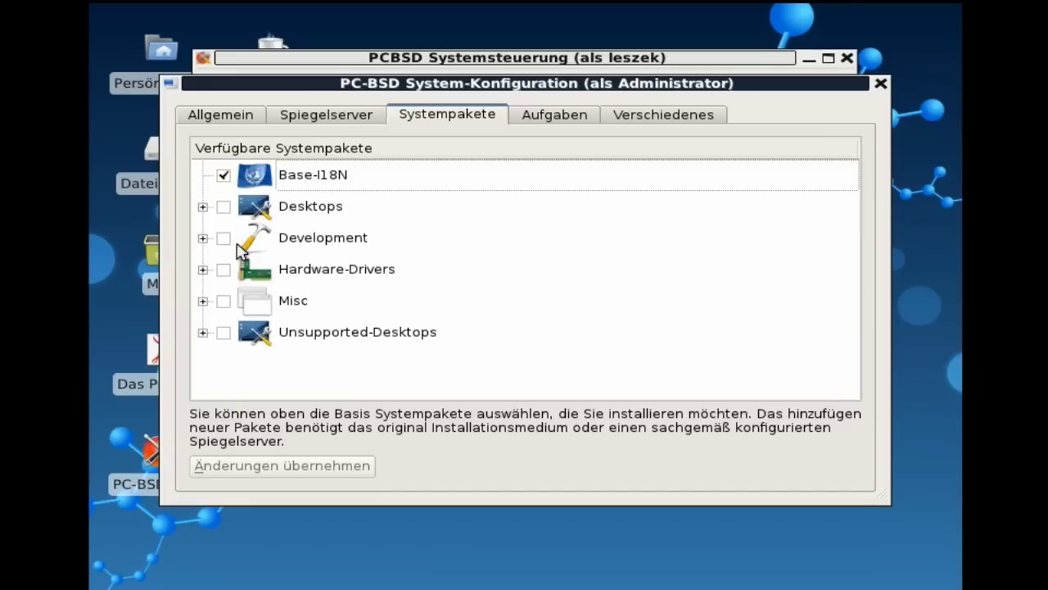
click(546, 116)
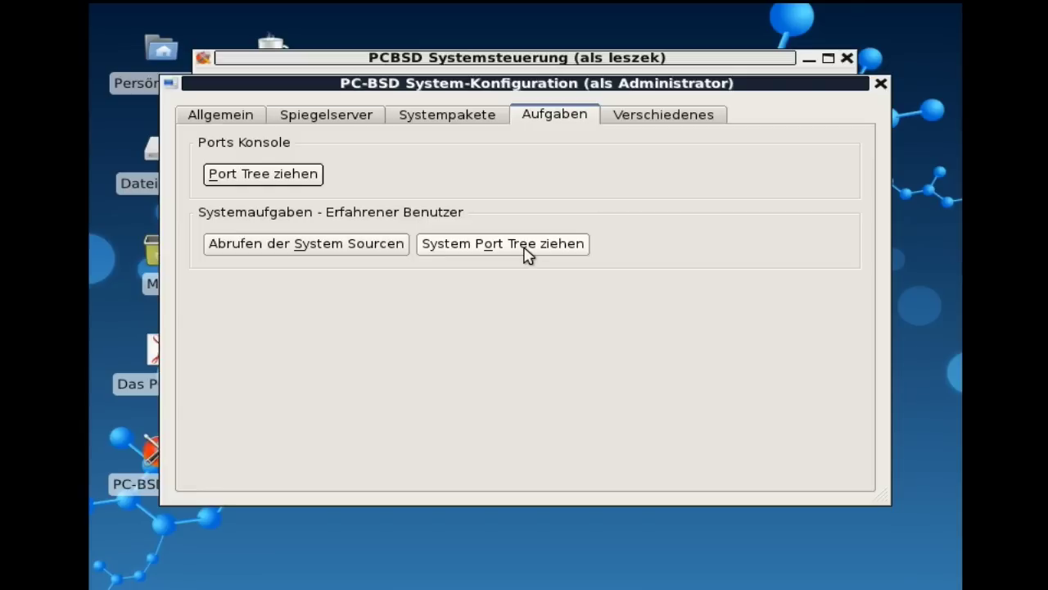
- Switch System Manager to its Verschiedenes (miscellaneous) settings page
click(656, 120)
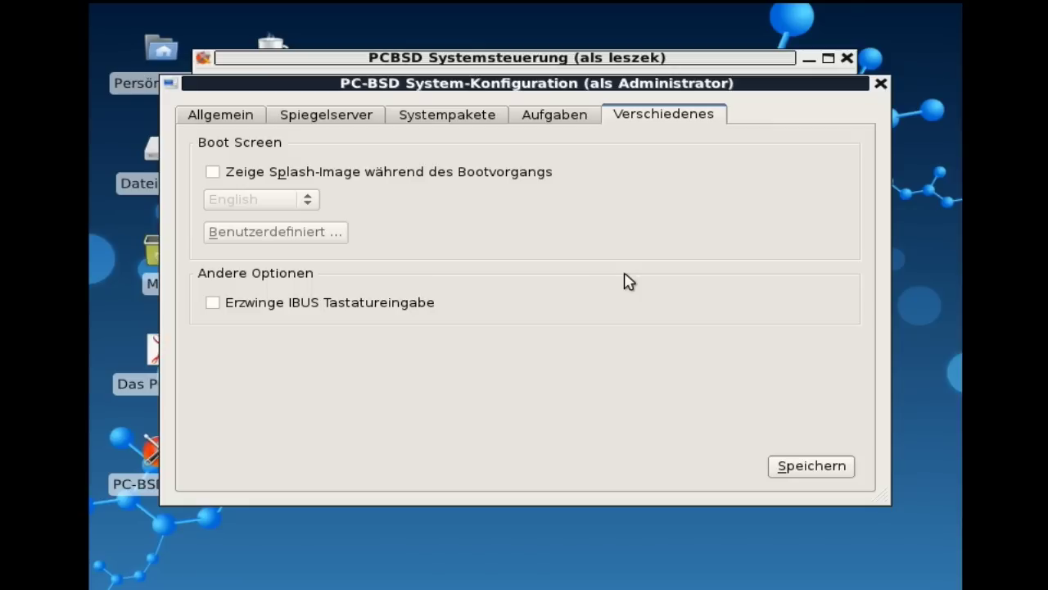
- Toggle the boot splash image on and back off, keep English, and close without saving
click(437, 177)
click(307, 203)
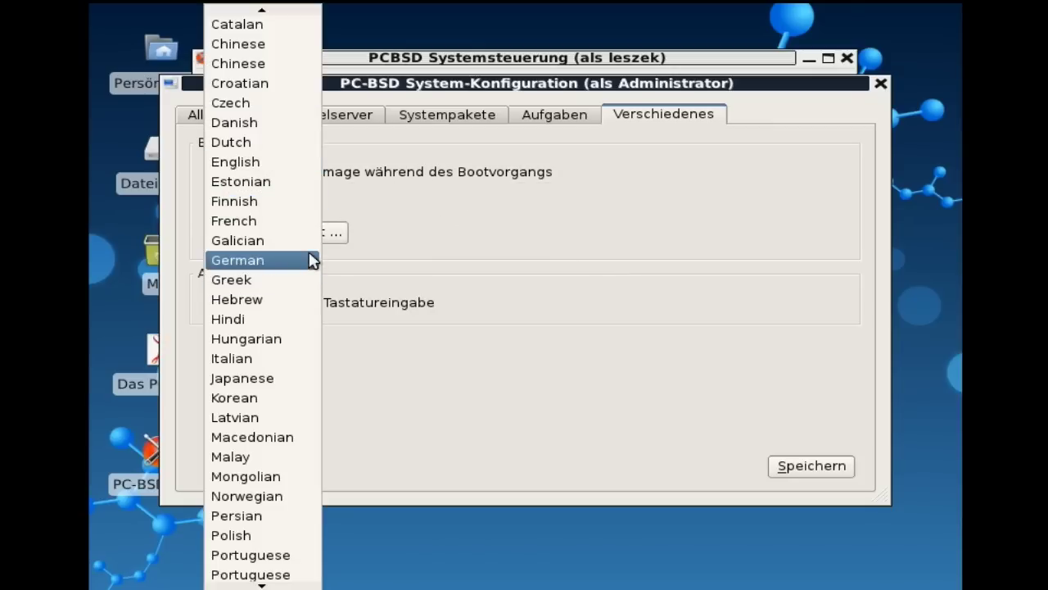
click(425, 206)
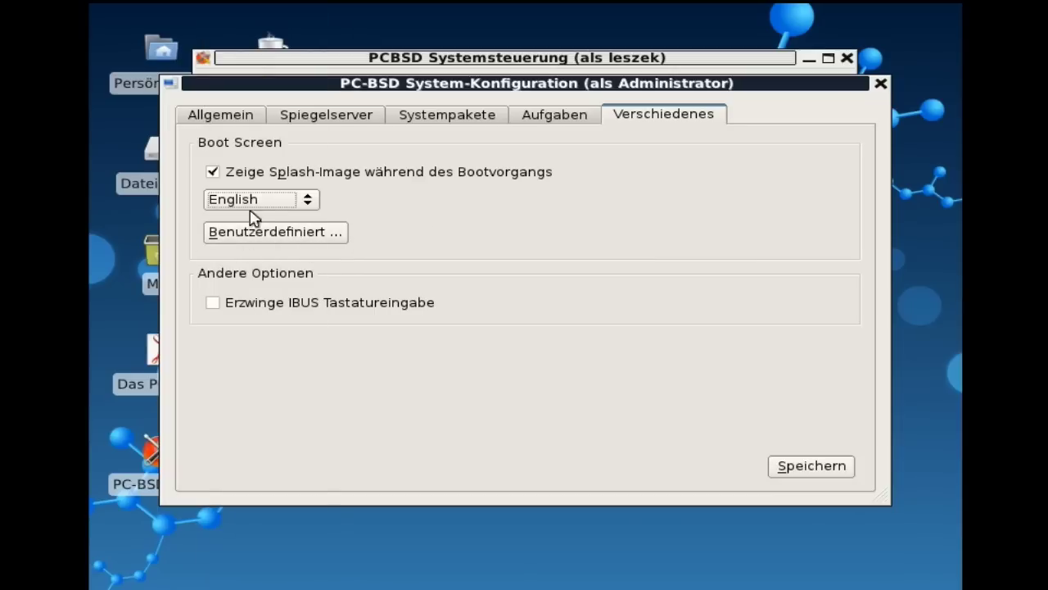
click(258, 175)
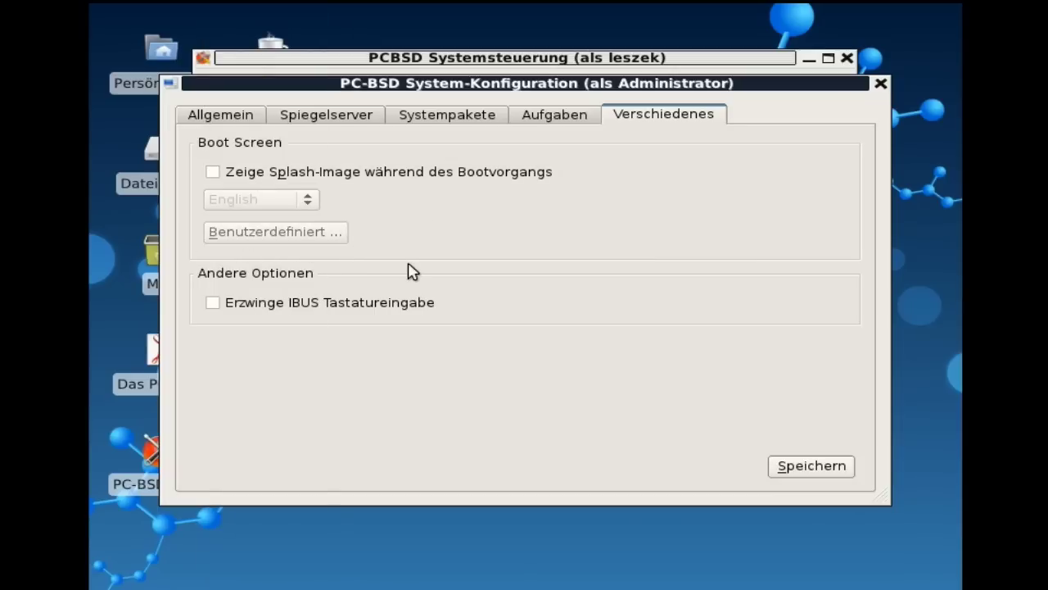
click(881, 84)
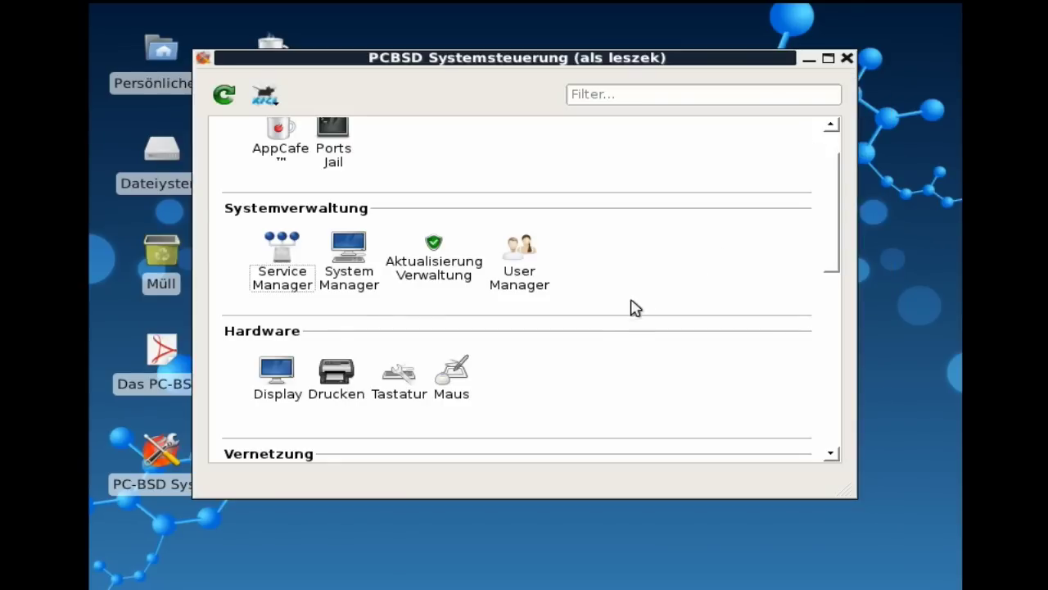
- Launch Aktualisierung Verwaltung (Update Manager), then close it and its permissions notice
click(447, 276)
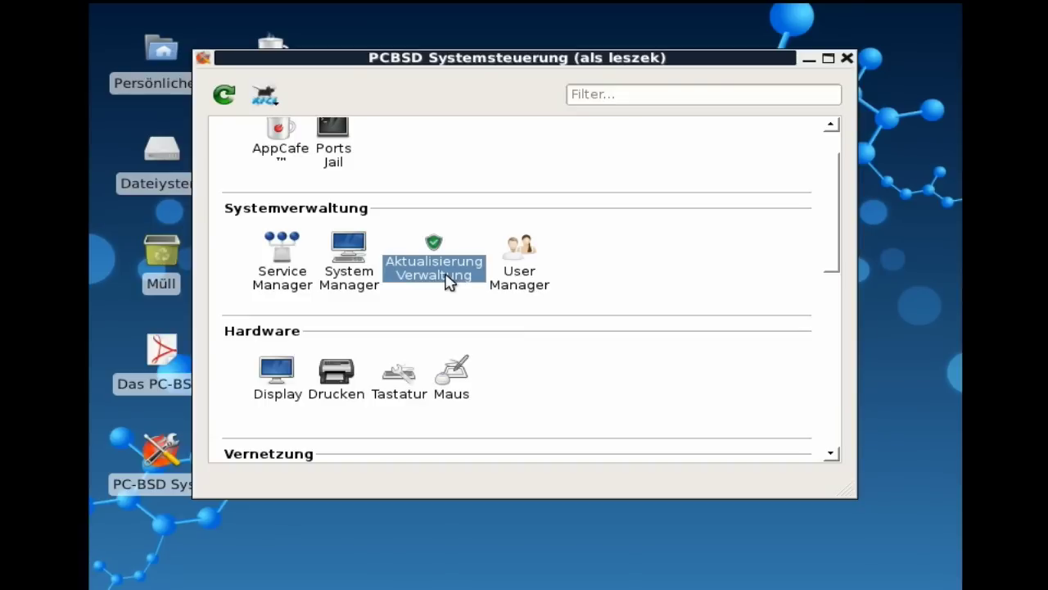
double_click(449, 278)
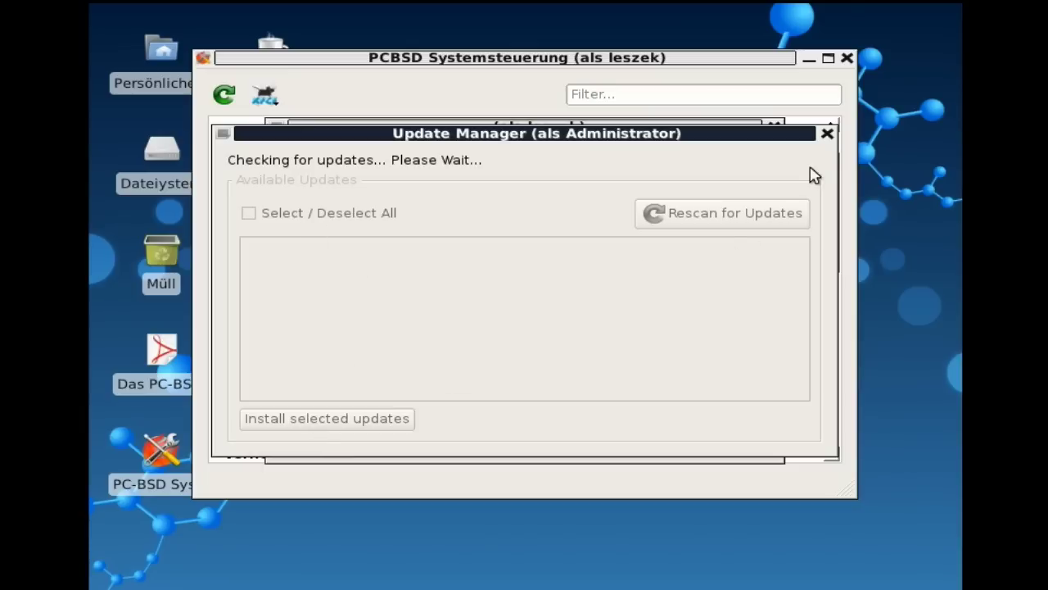
click(829, 138)
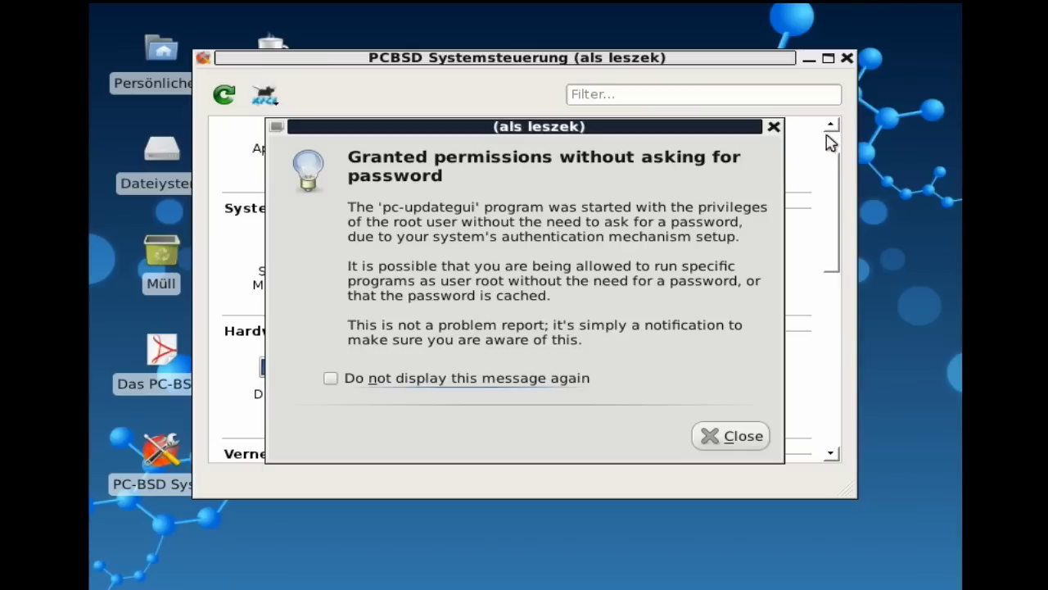
click(744, 439)
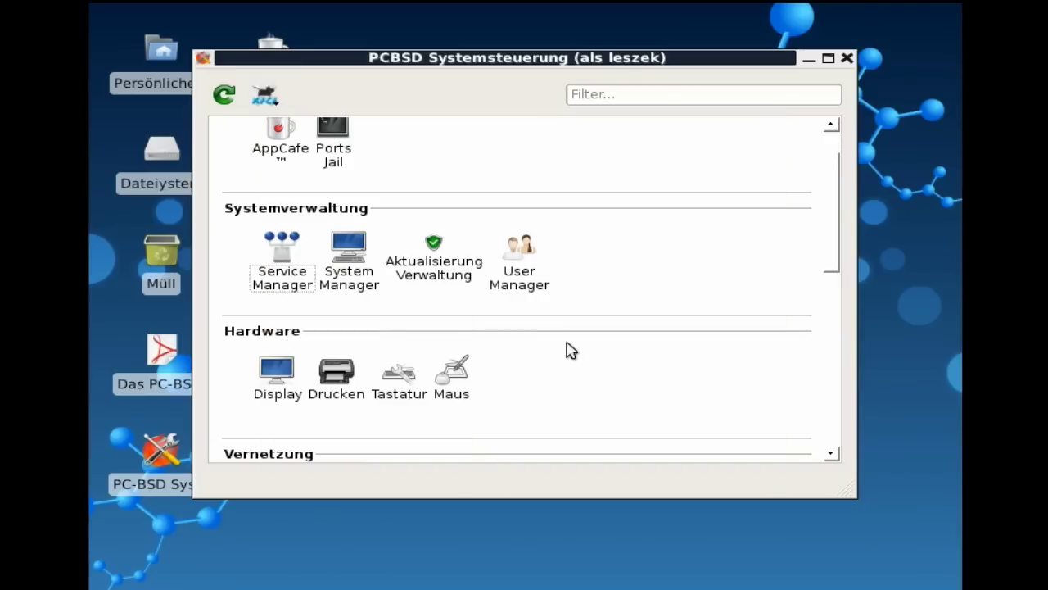
- Open User Manager's advanced view, browse the Gruppen and Benutzer tabs, then close it
click(525, 285)
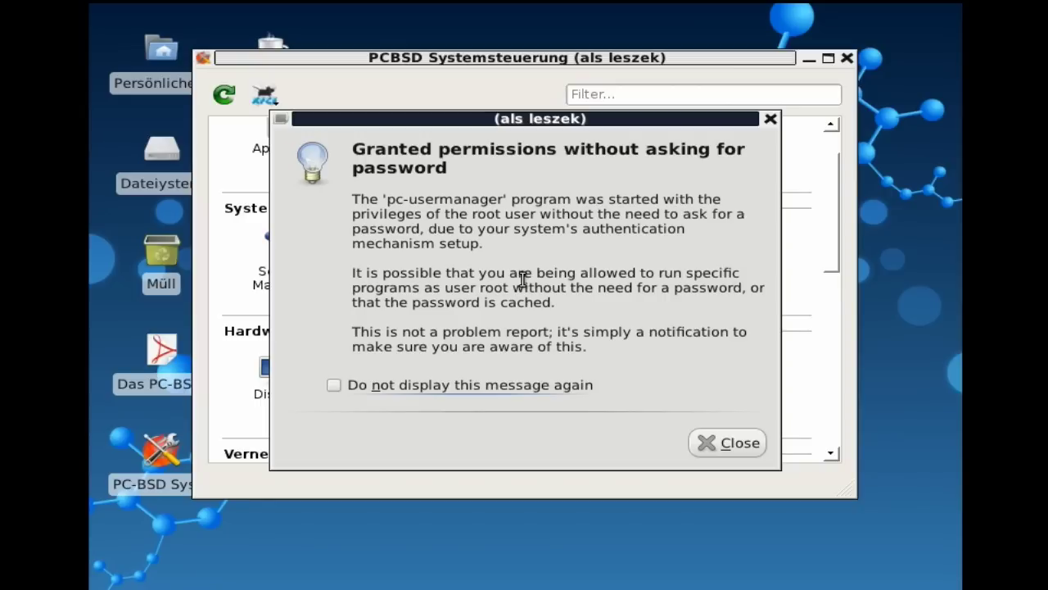
click(701, 441)
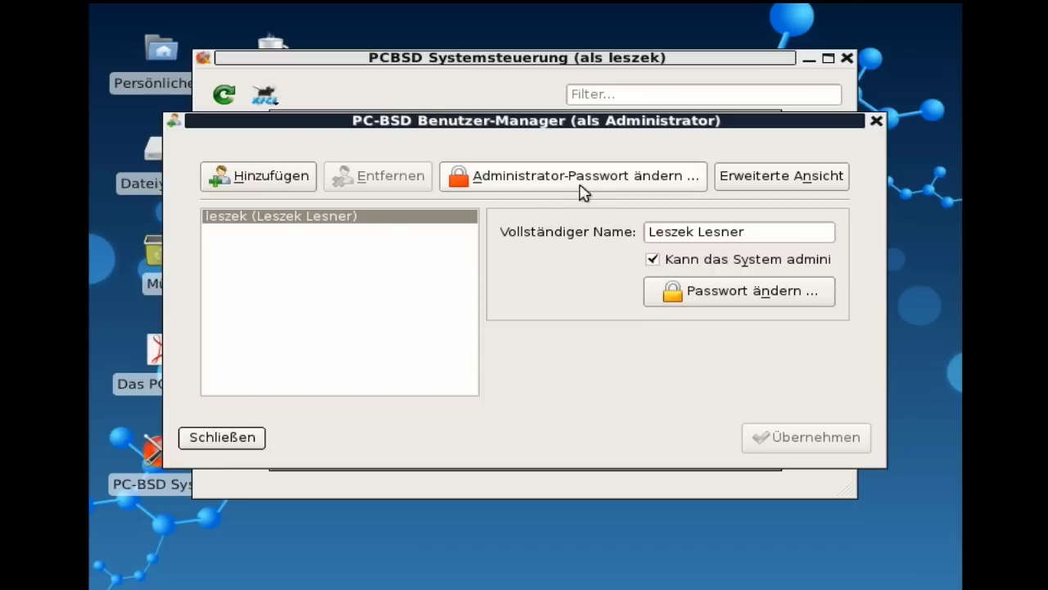
click(752, 182)
click(328, 112)
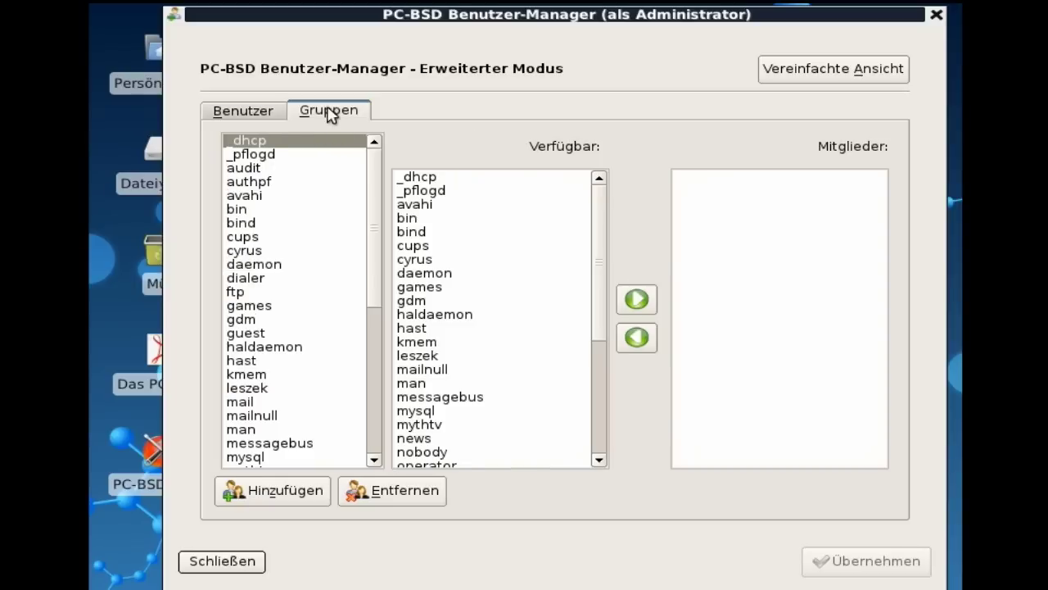
click(249, 116)
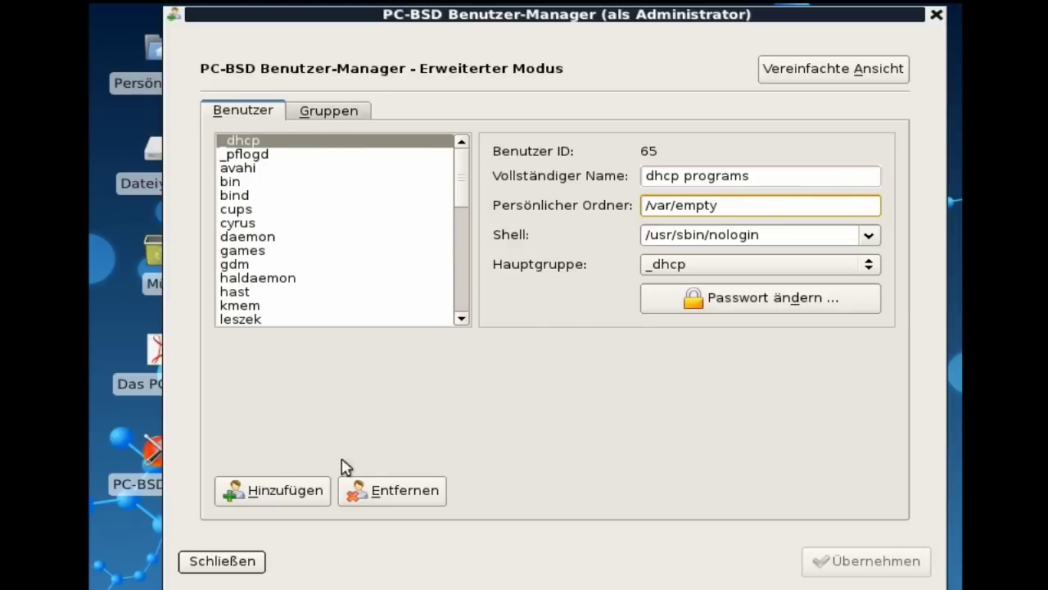
click(936, 14)
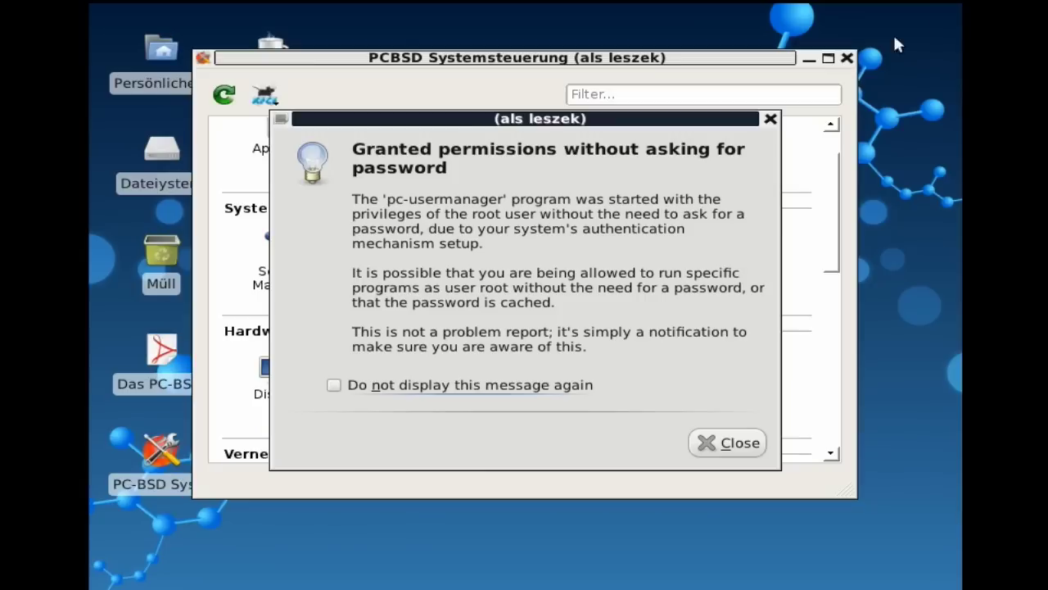
click(750, 447)
- Launch the Drucken printer configuration tool and dismiss the permissions notice
scroll(638, 358, down, 1)
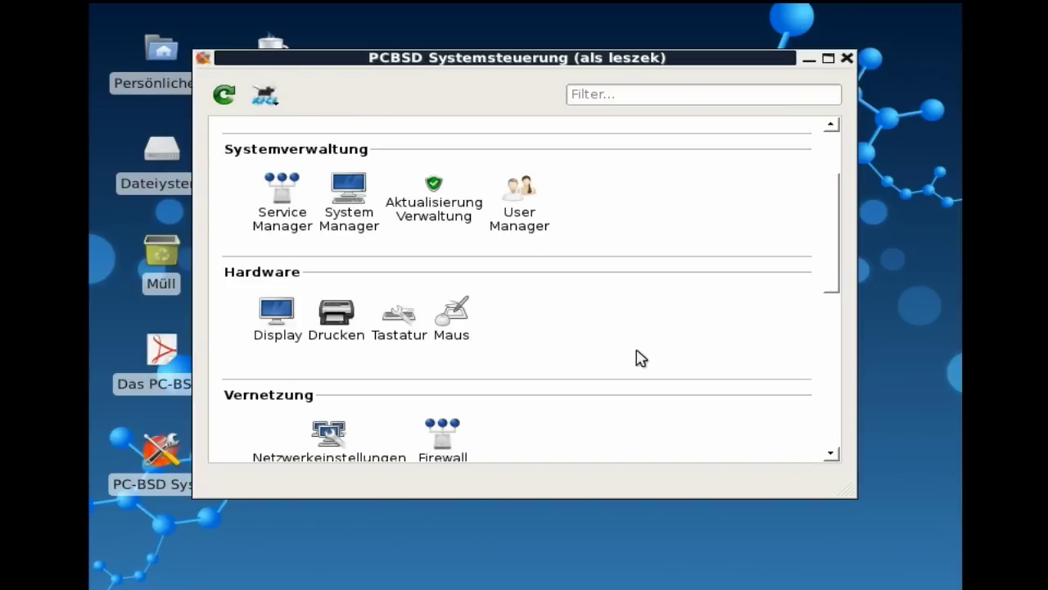
click(278, 319)
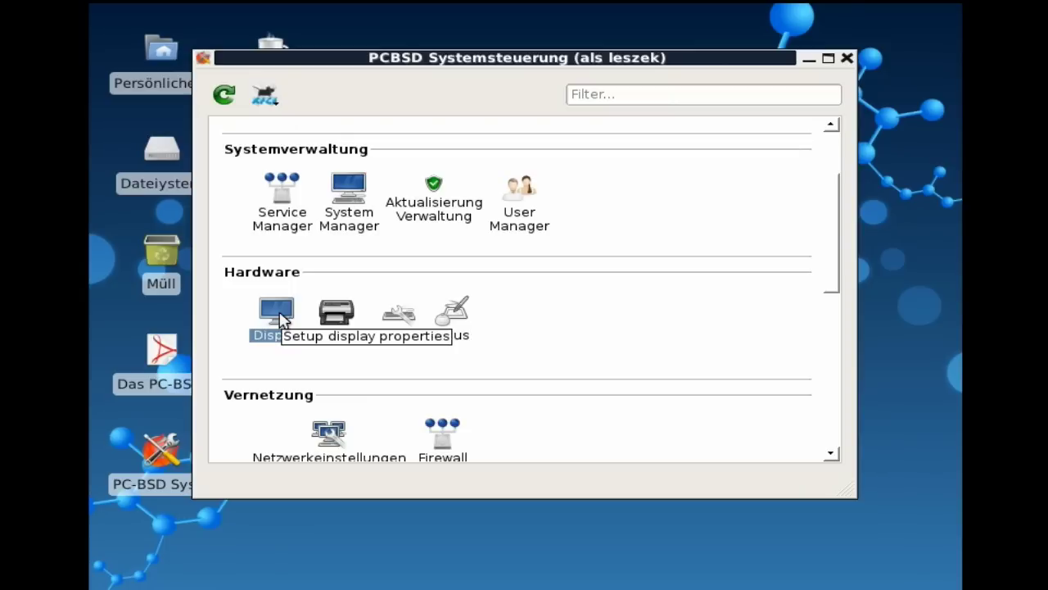
click(342, 323)
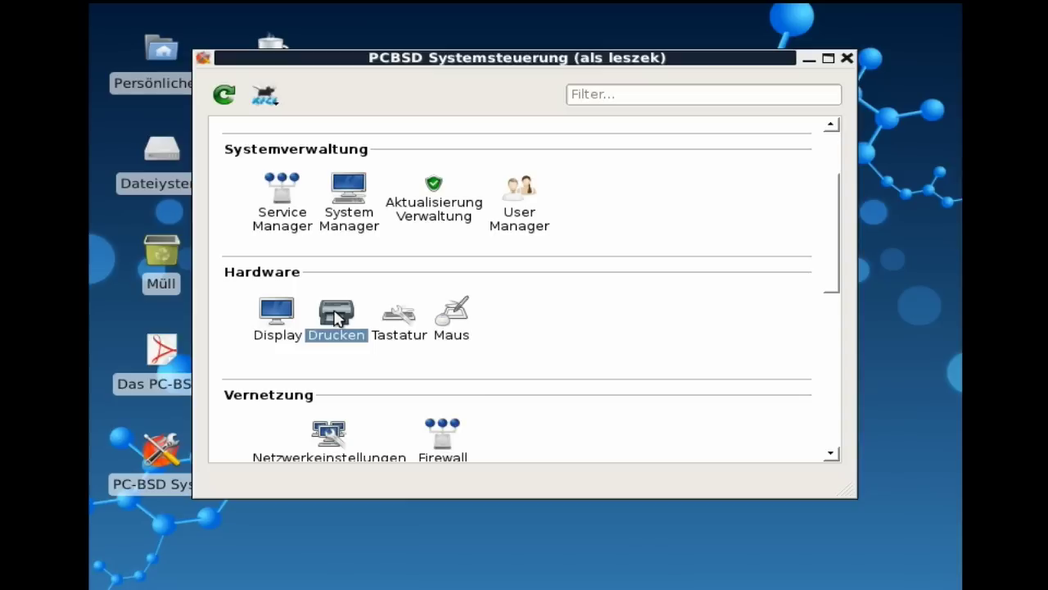
double_click(337, 320)
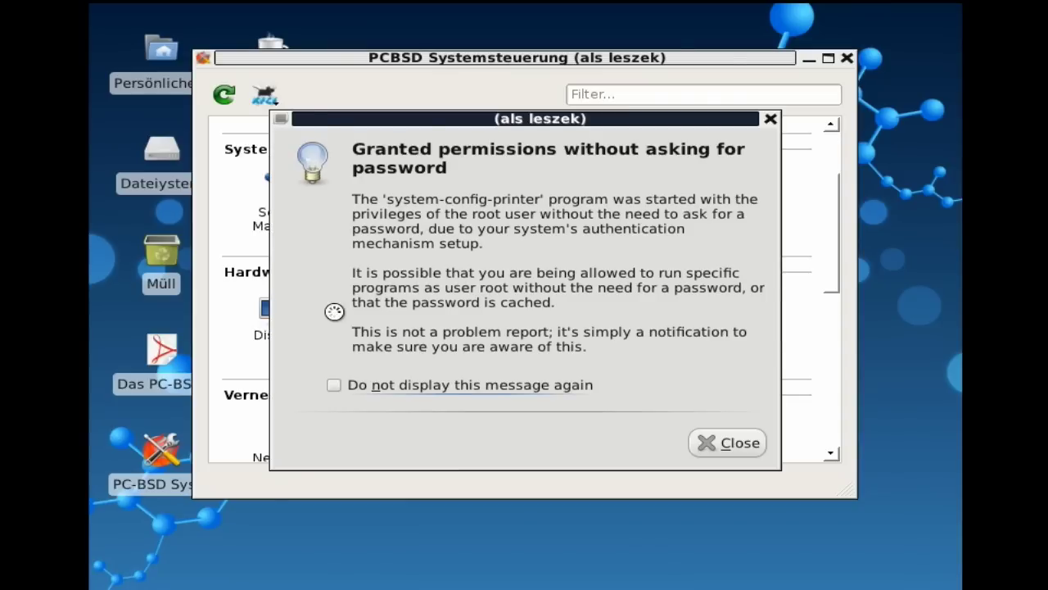
click(741, 448)
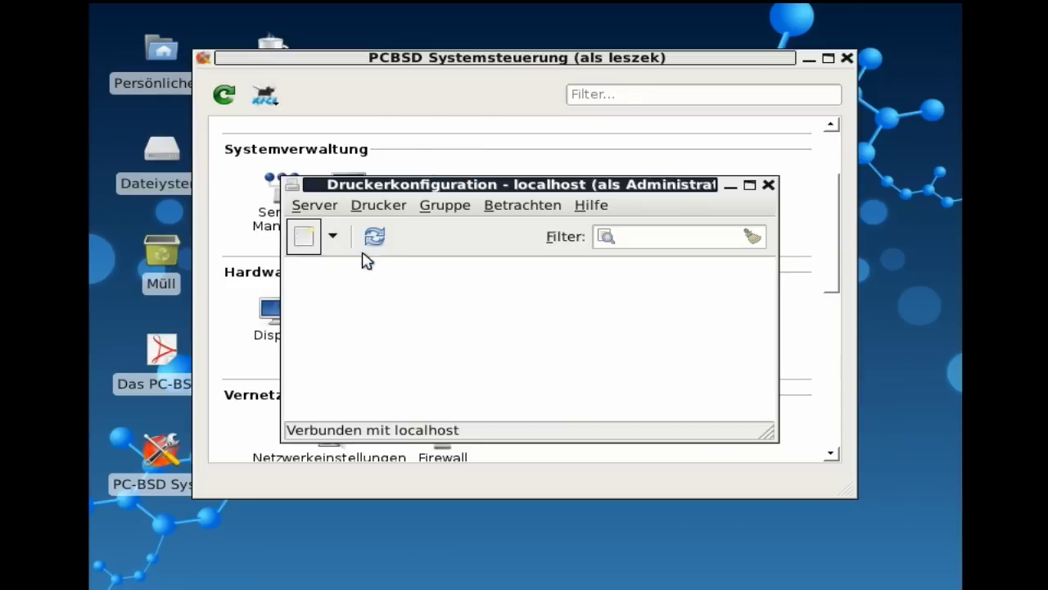
- View the tool's version 1.1.16 under Hilfe > Info, then close the printer window
click(597, 209)
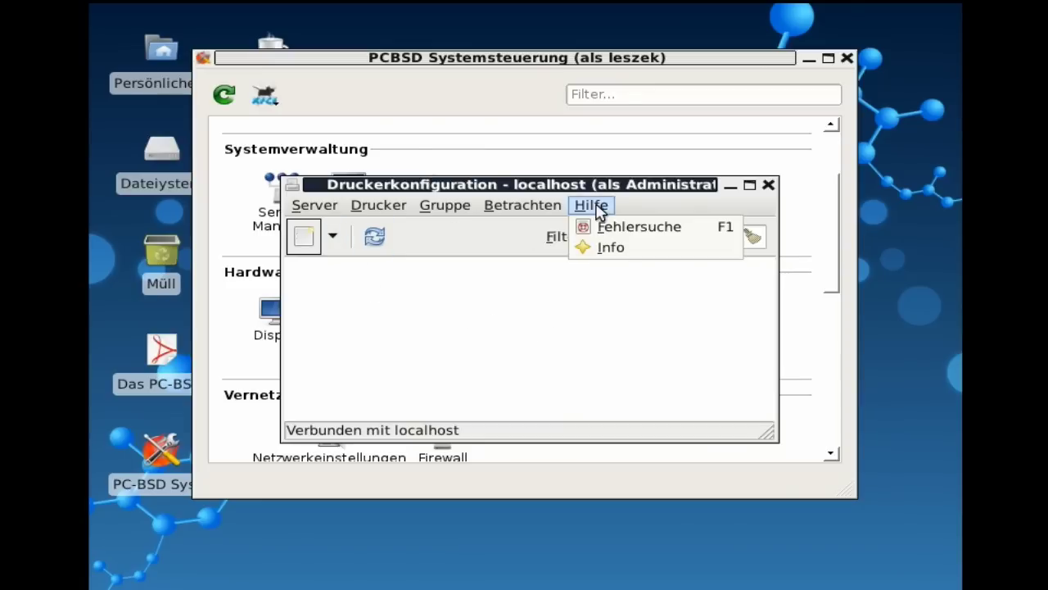
click(606, 248)
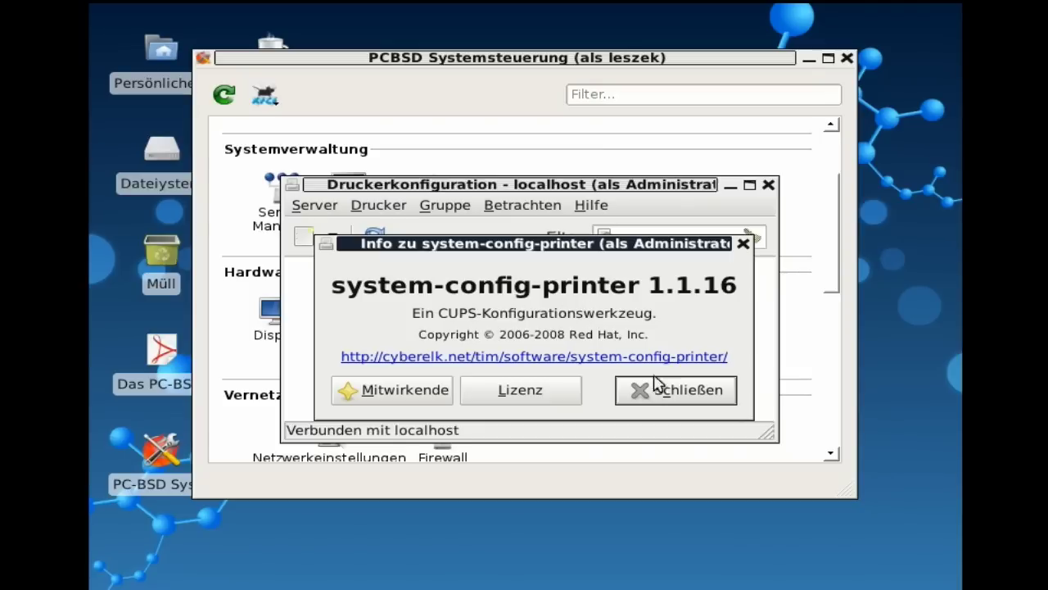
click(687, 394)
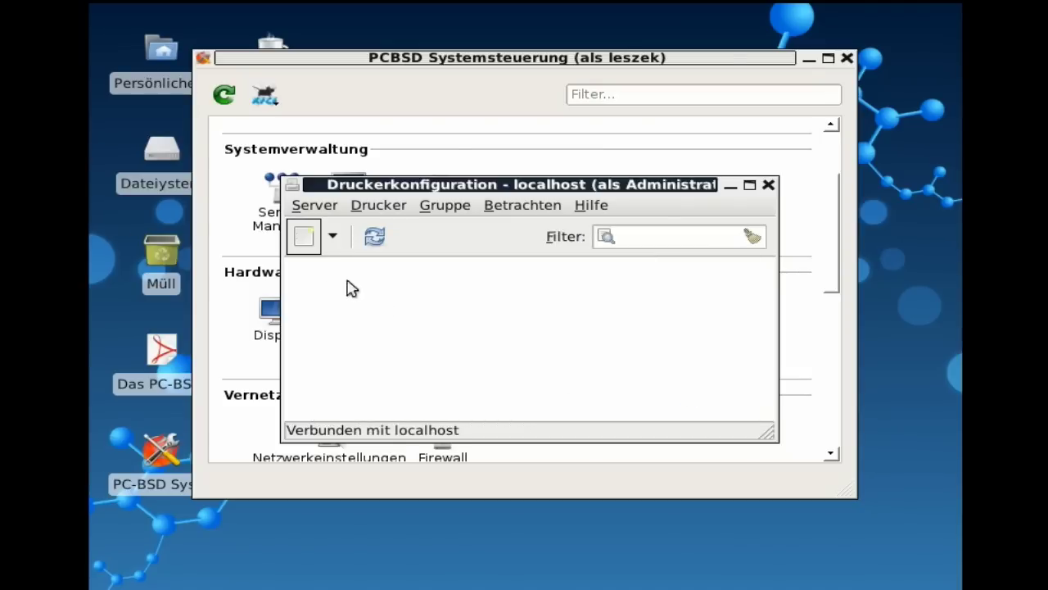
click(770, 187)
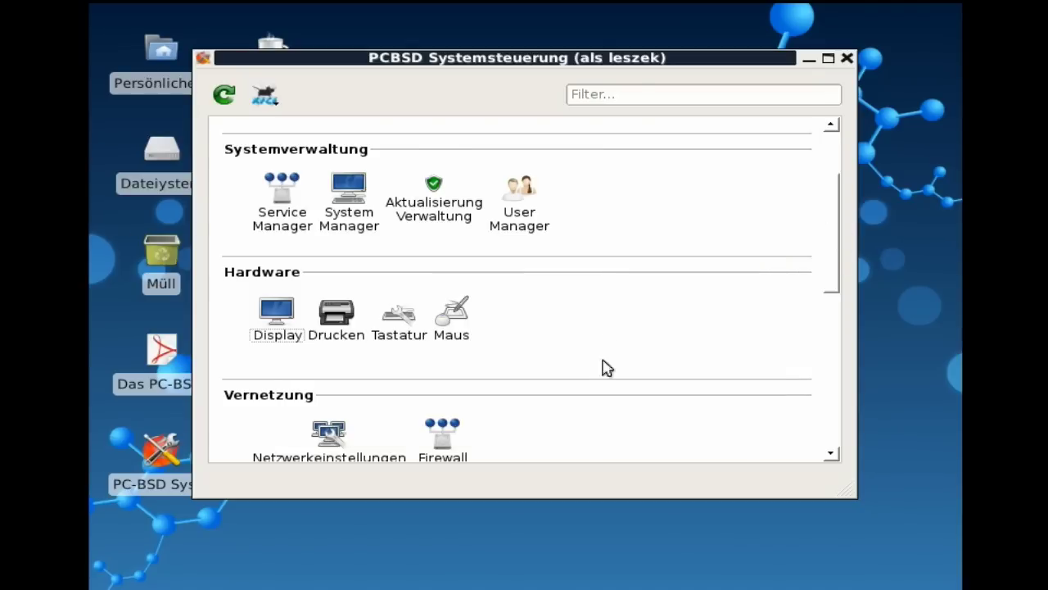
- Check the Maus behaviour, cursor theme and device tabs (right-handed, 2.0 acceleration, threshold 4), then close
click(452, 325)
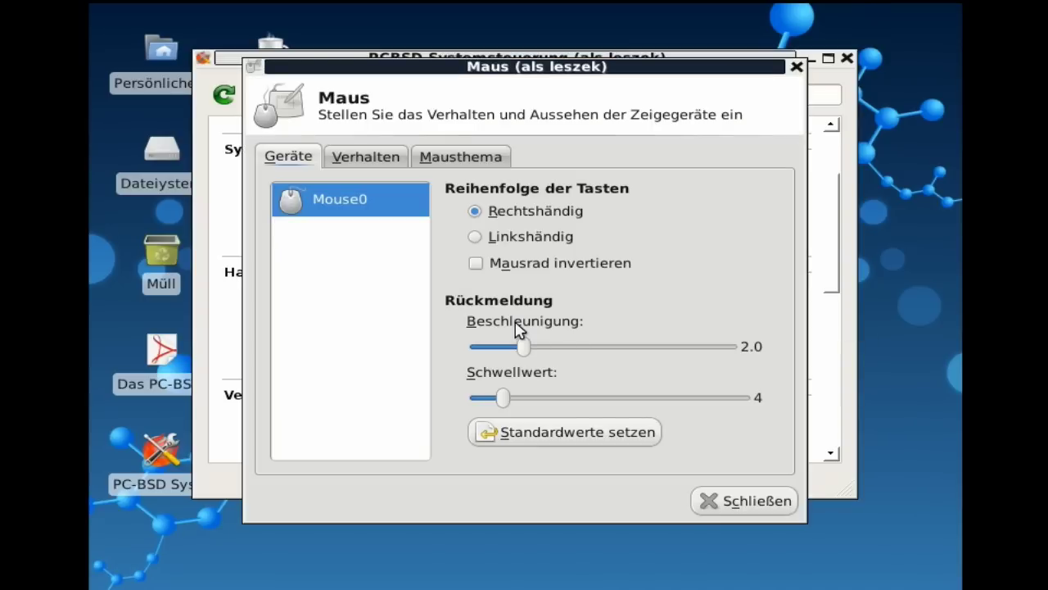
click(366, 162)
click(461, 164)
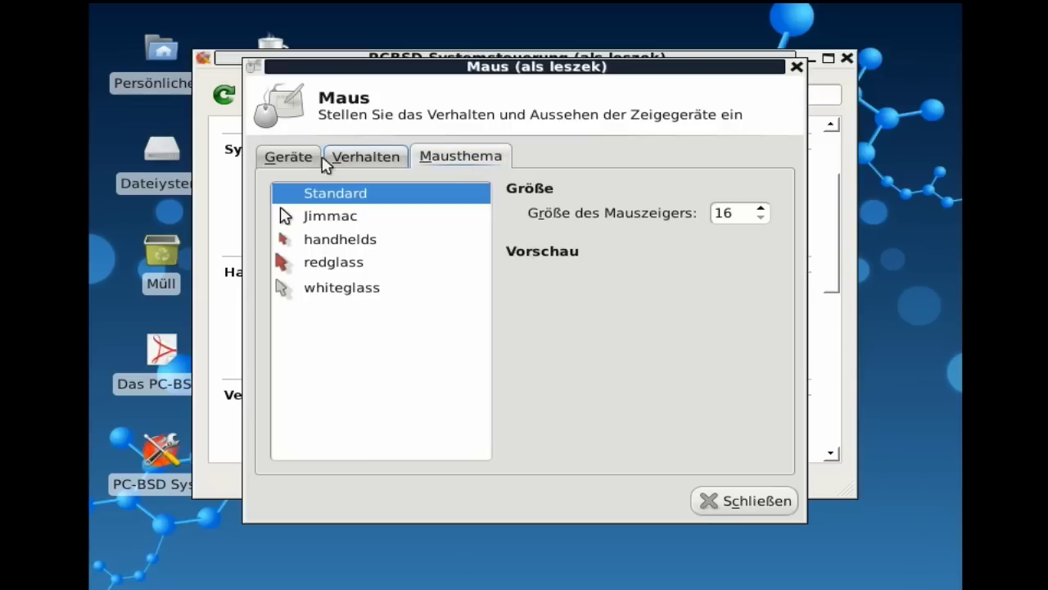
click(288, 158)
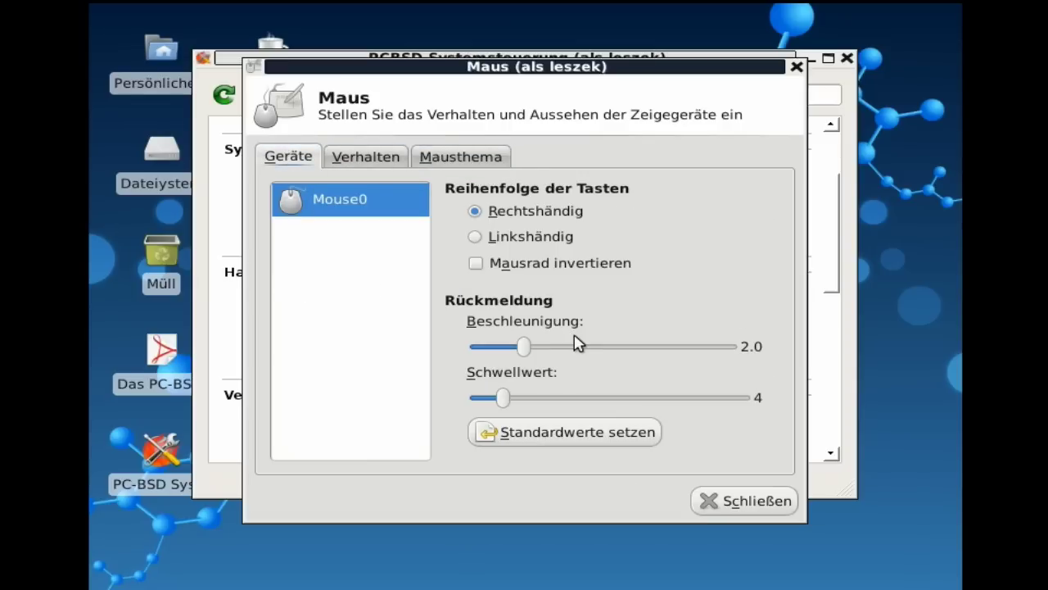
click(762, 511)
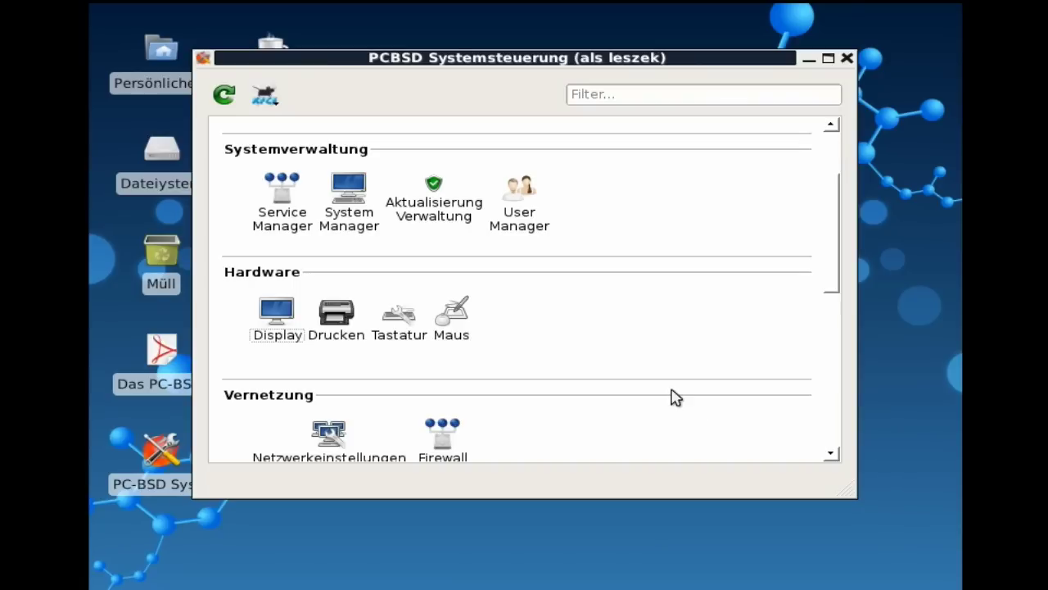
- Open Netzwerkeinstellungen, check em0 at 10.0.2.15, and browse the Netzwerk-Konfiguration, 3G / PPP and Proxy tabs
scroll(665, 378, down, 3)
scroll(668, 378, down, 1)
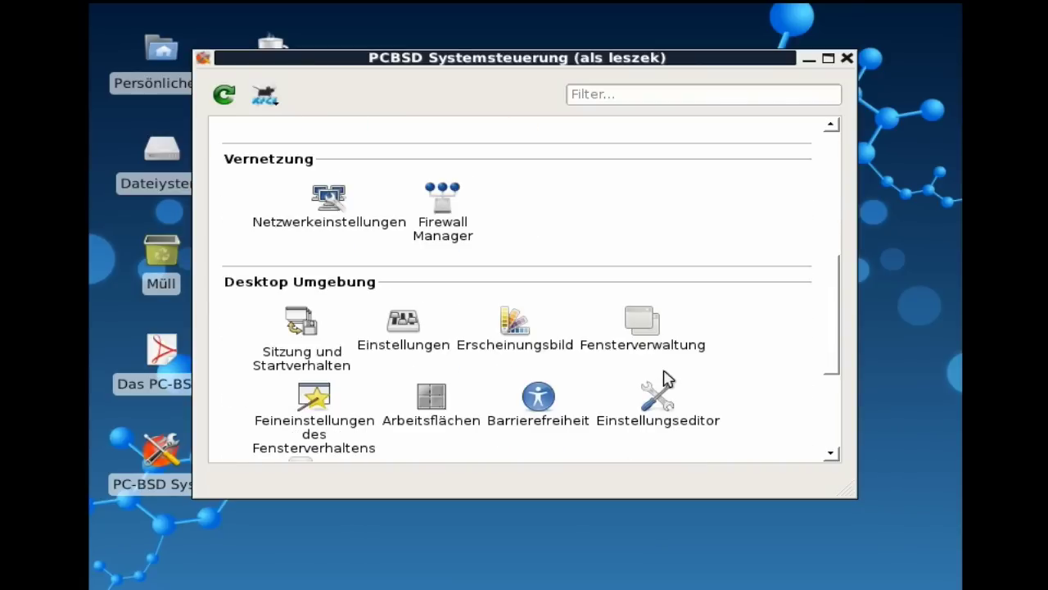
click(327, 205)
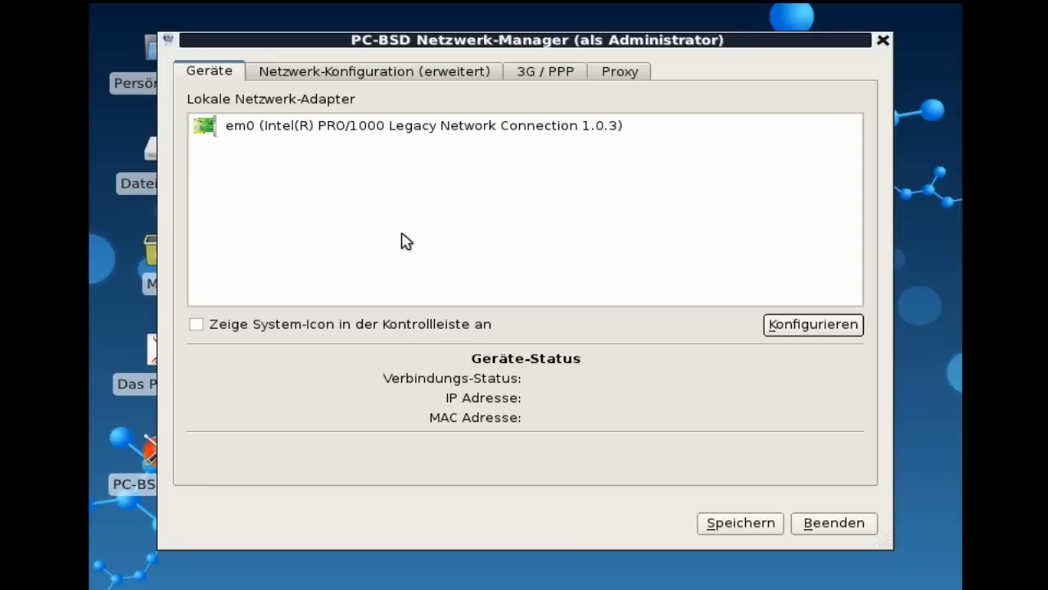
click(403, 133)
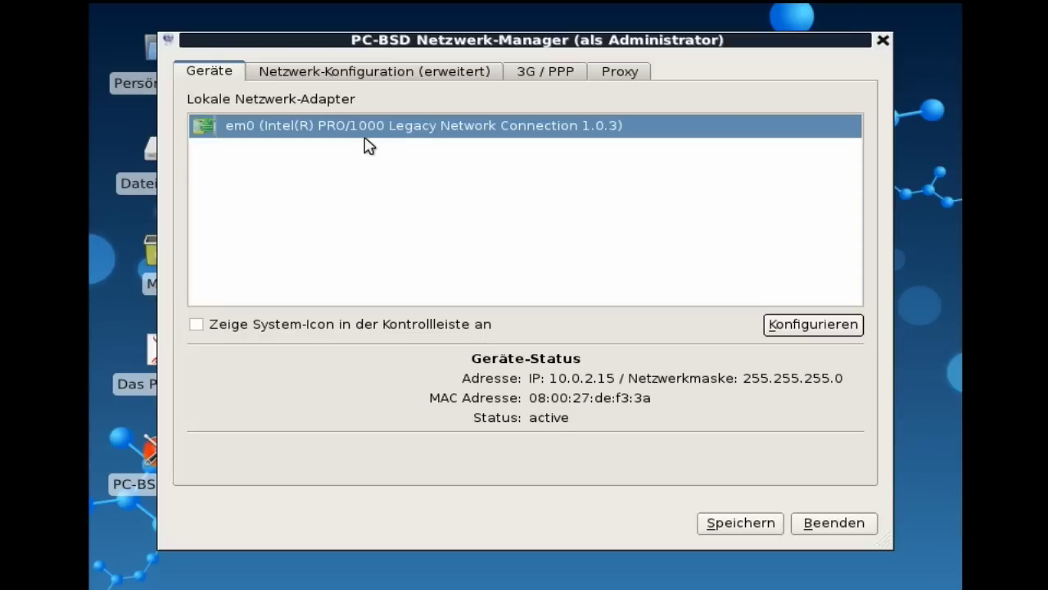
click(388, 75)
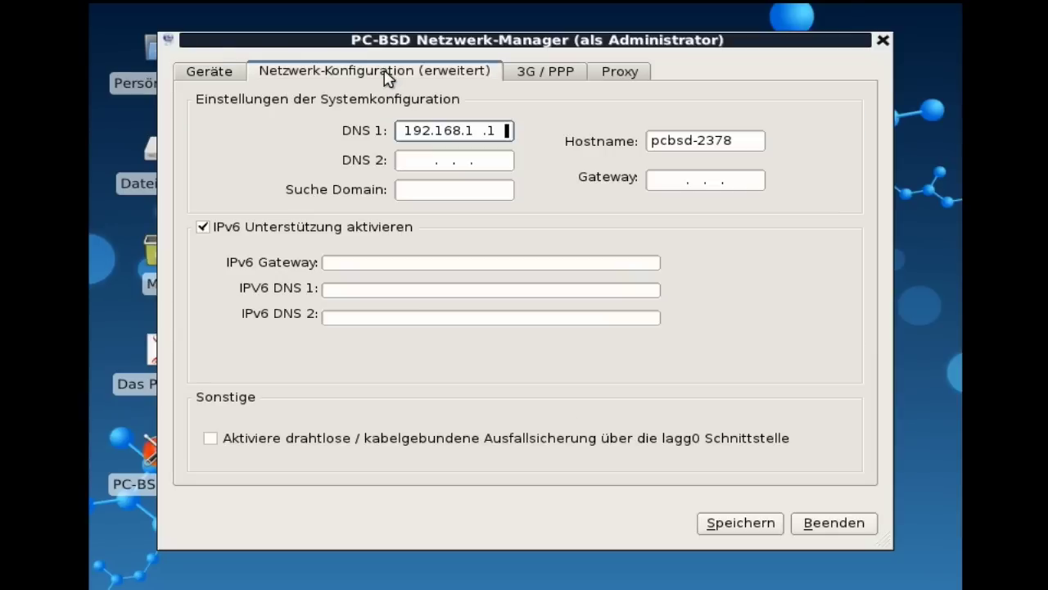
click(534, 82)
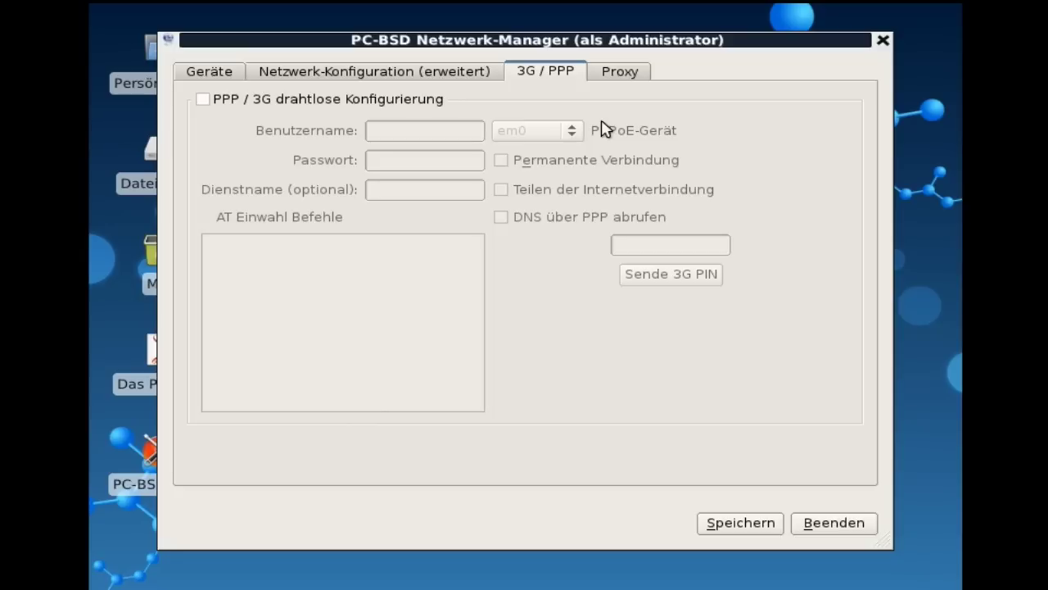
click(620, 73)
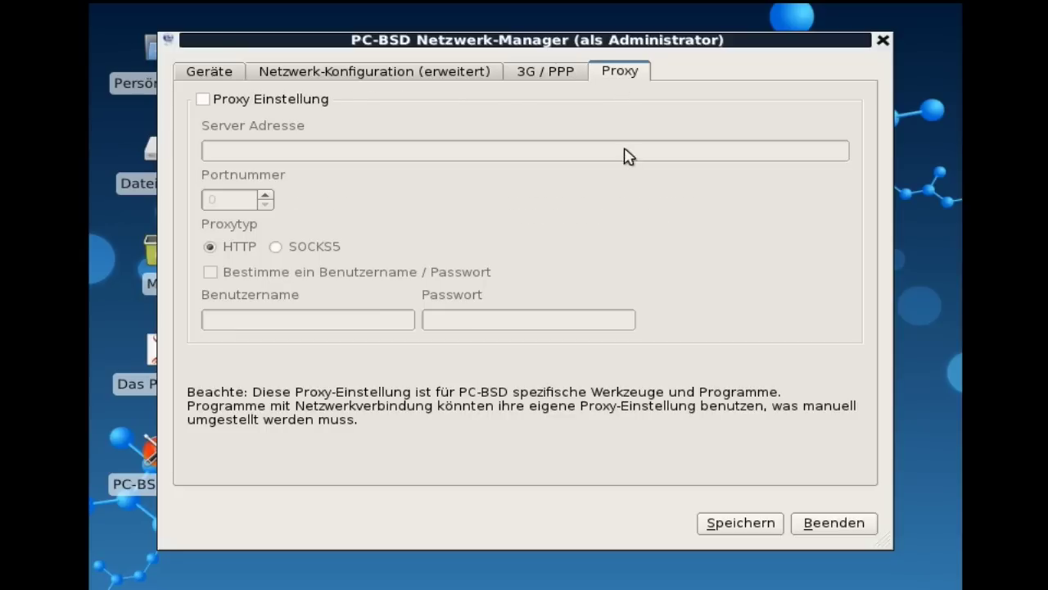
click(211, 74)
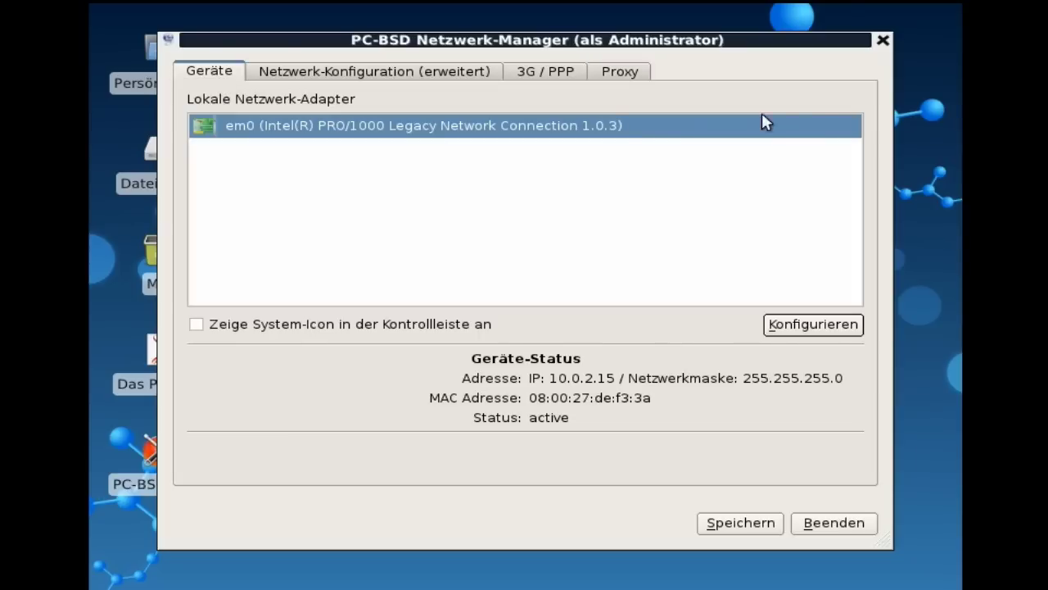
- Close the network manager and open the Firewall Manager's empty Ausnahmen list
click(883, 41)
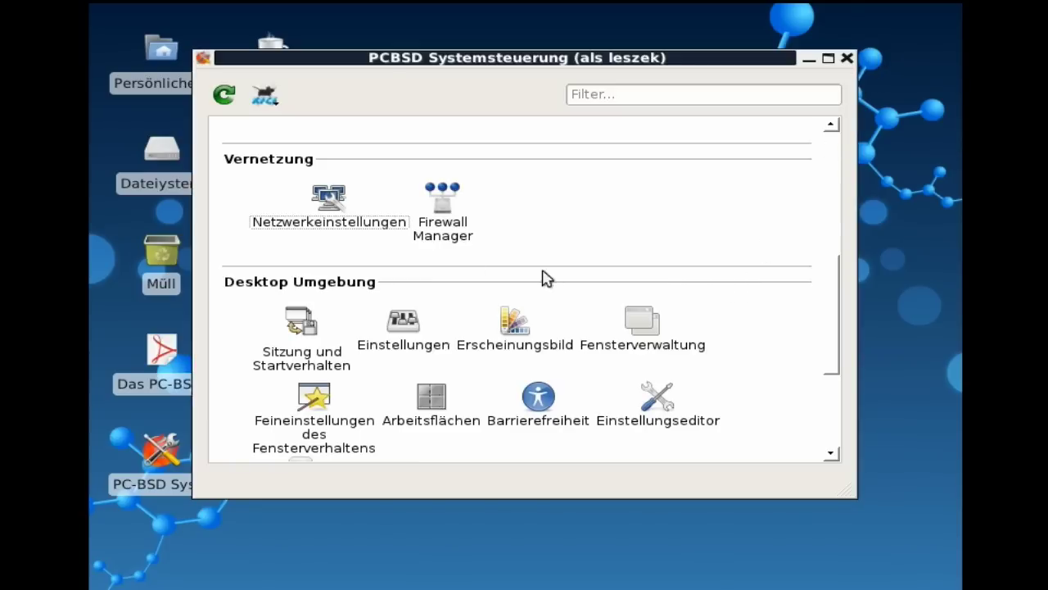
click(455, 242)
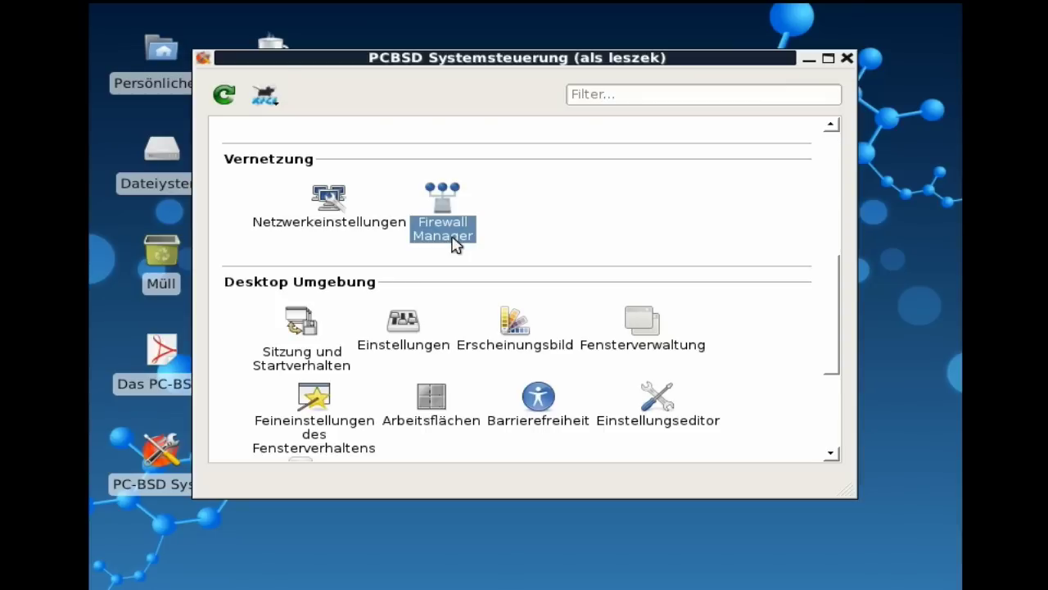
double_click(455, 242)
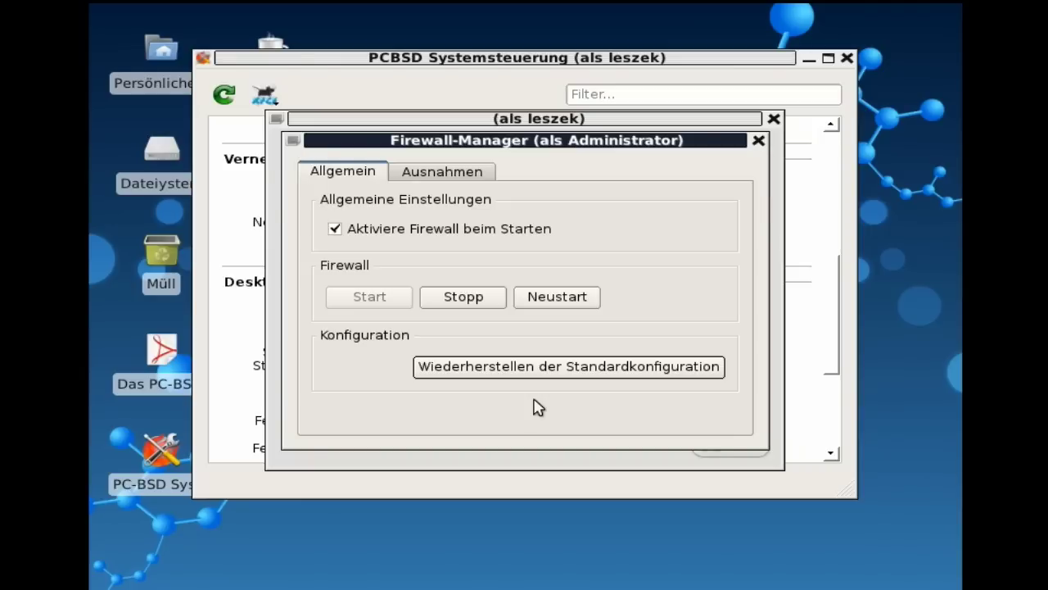
click(447, 174)
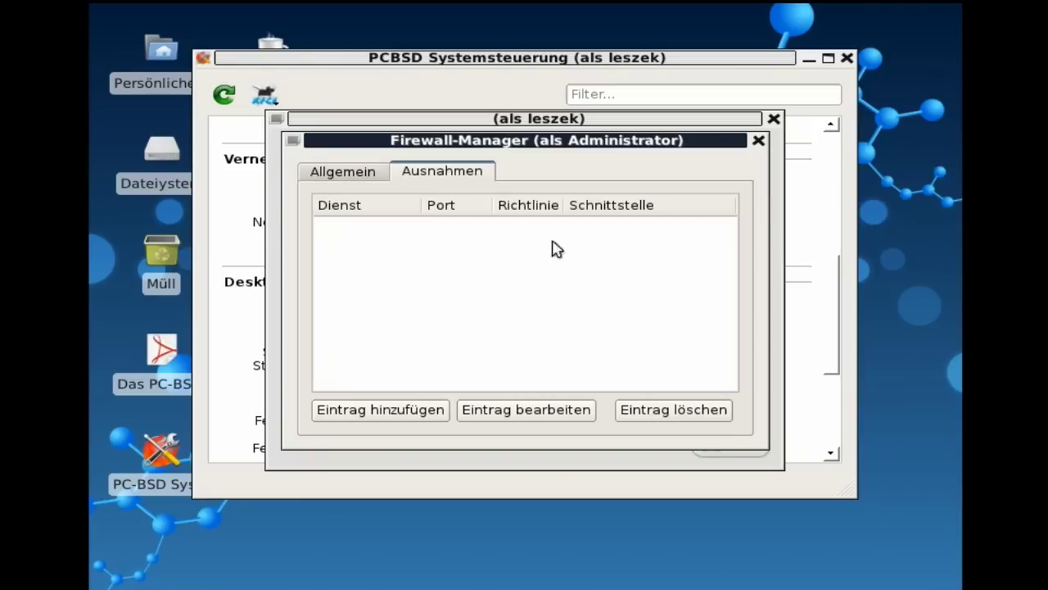
- Browse port services for a new exception, cancel without adding, and close the Firewall Manager
click(413, 411)
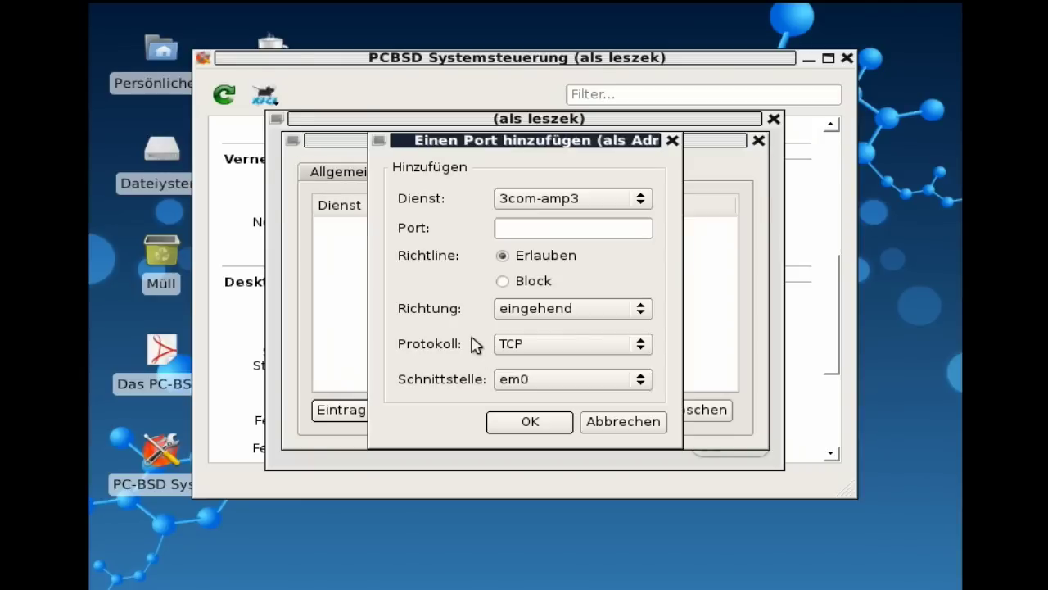
click(642, 202)
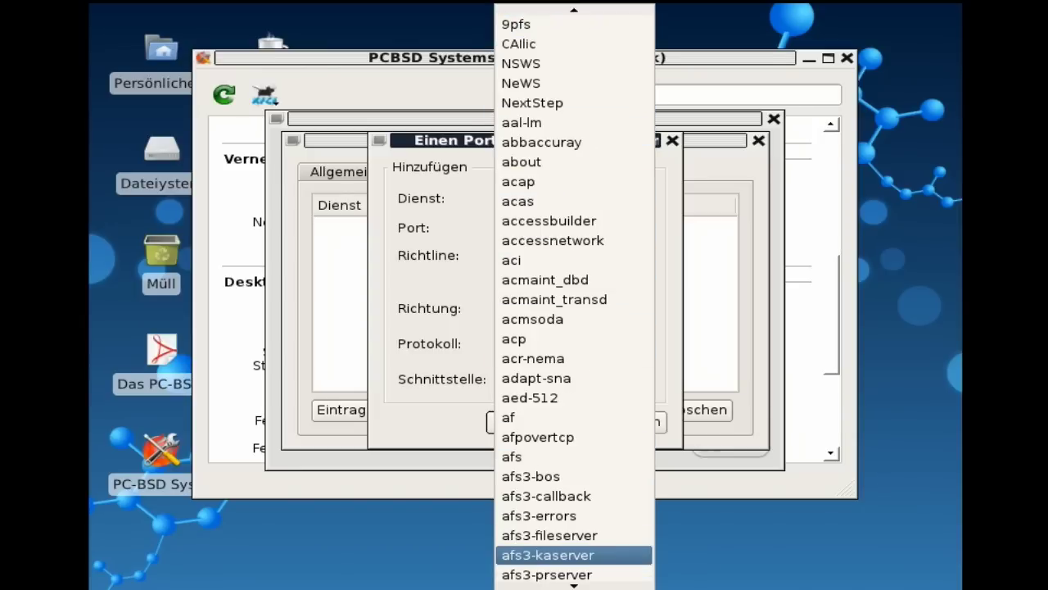
scroll(584, 554, down, 3)
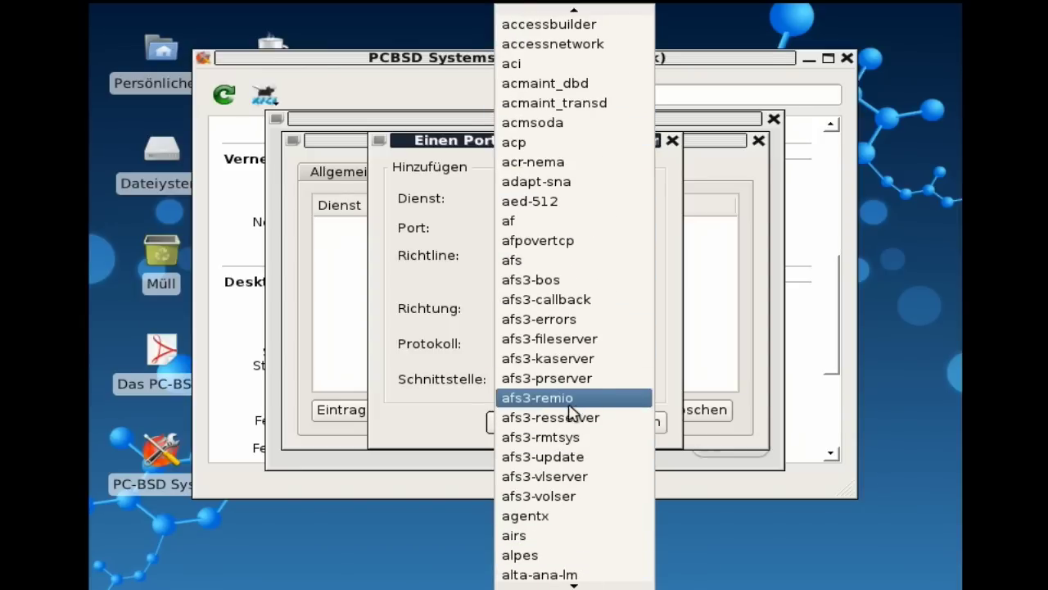
click(434, 299)
click(612, 426)
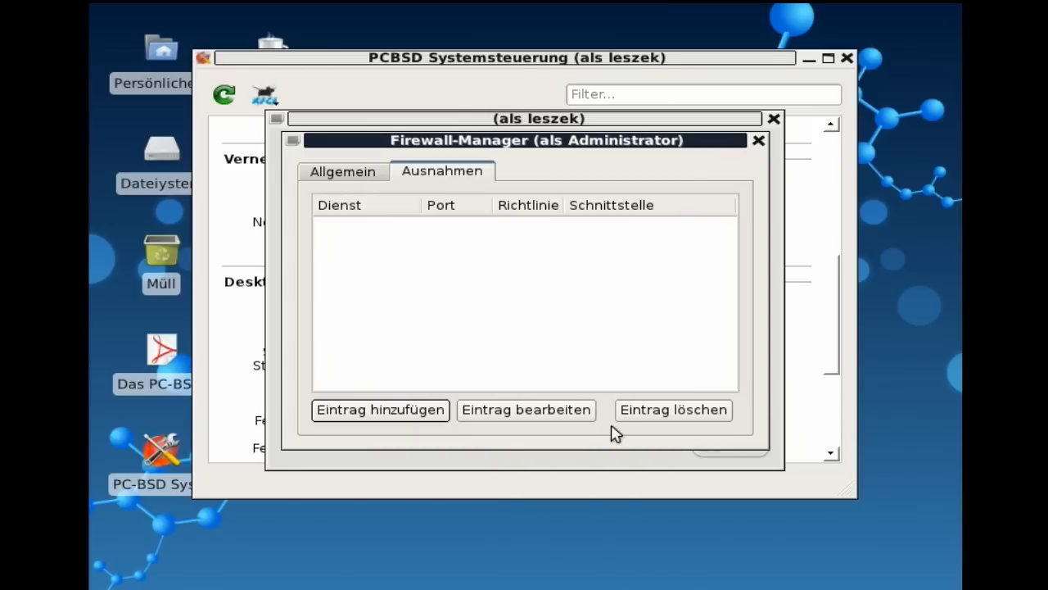
click(758, 140)
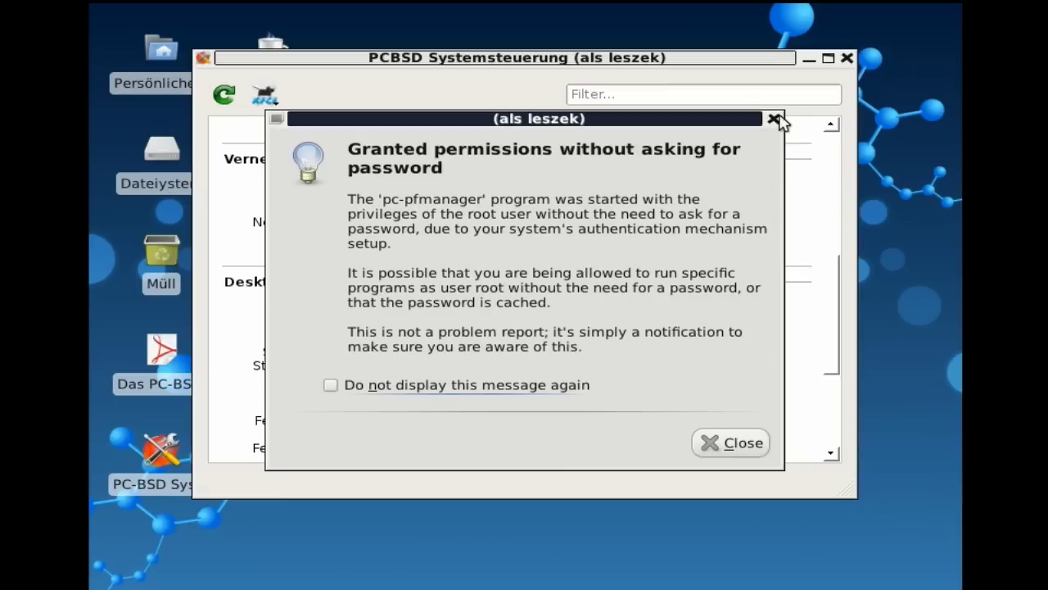
click(773, 119)
scroll(787, 307, down, 3)
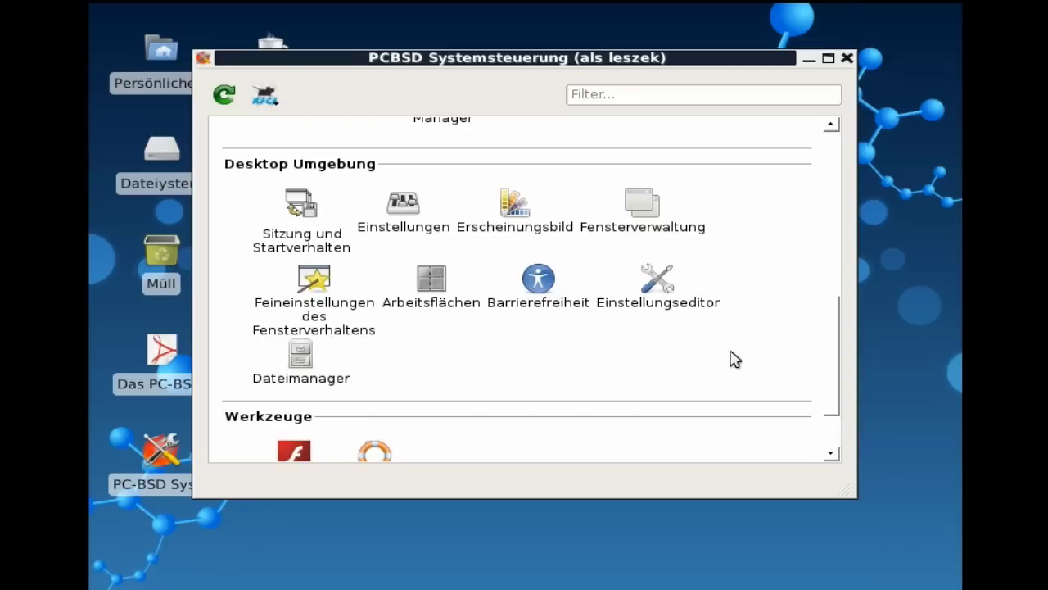
scroll(735, 359, down, 2)
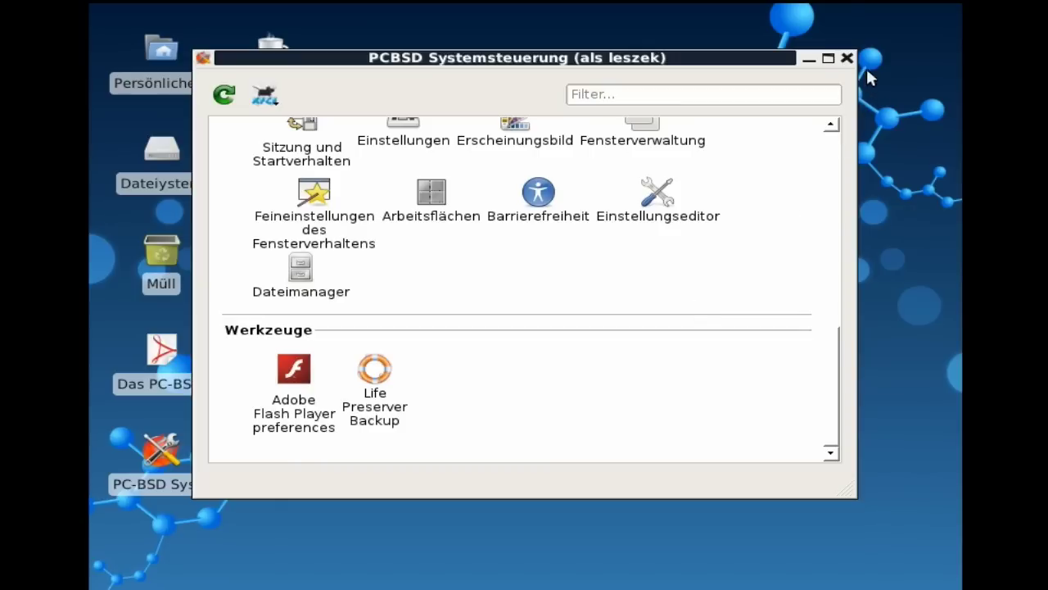
- Close the control panel and start Midori from the desktop Anwendungen menu, maximised
click(847, 58)
right_click(418, 137)
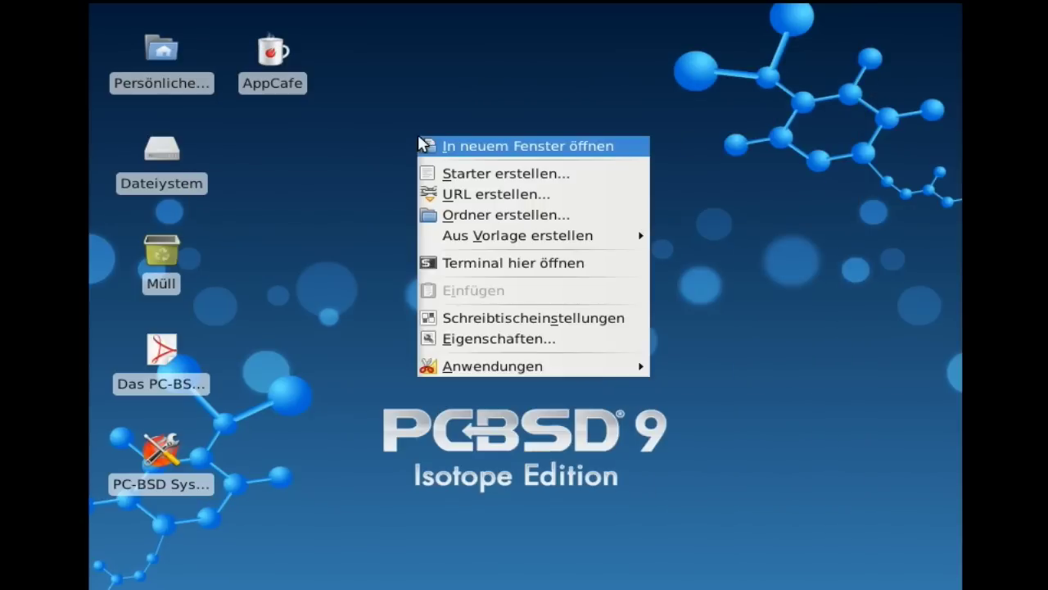
mouse_move(541, 369)
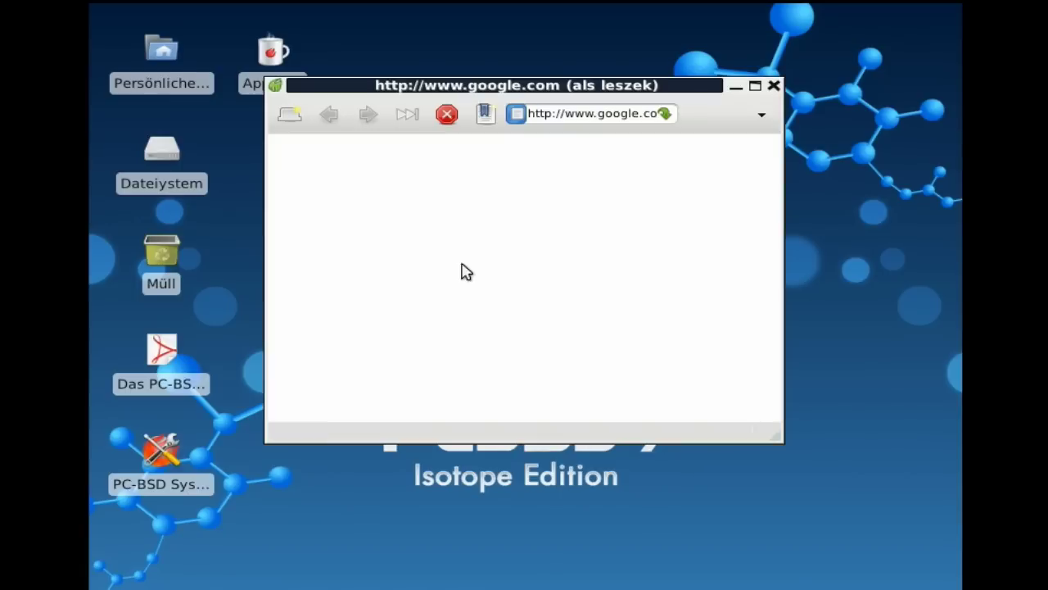
click(754, 85)
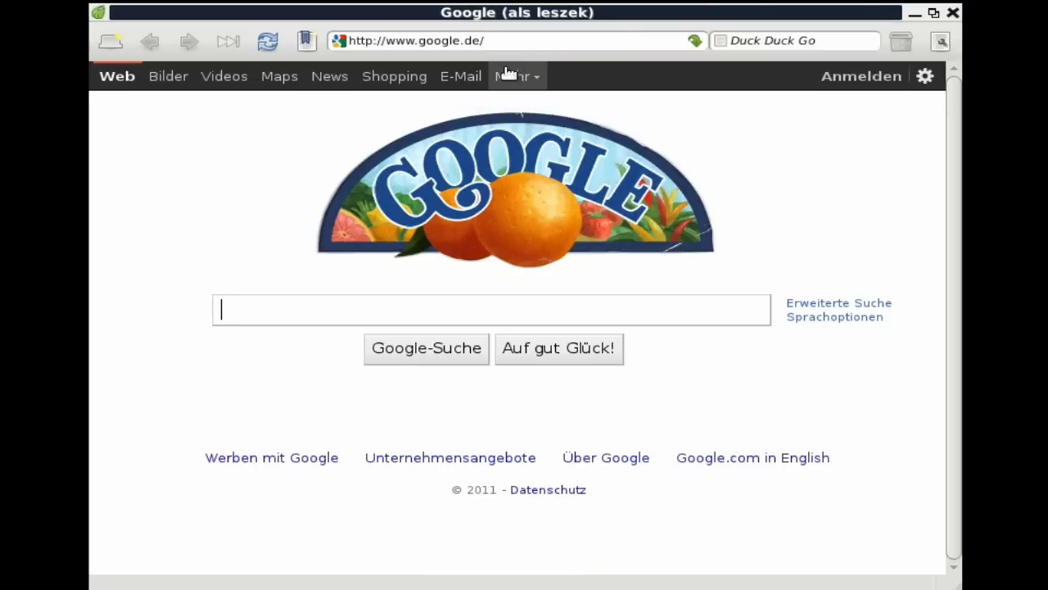
- Load the about:plugins page in Midori's address bar
click(512, 42)
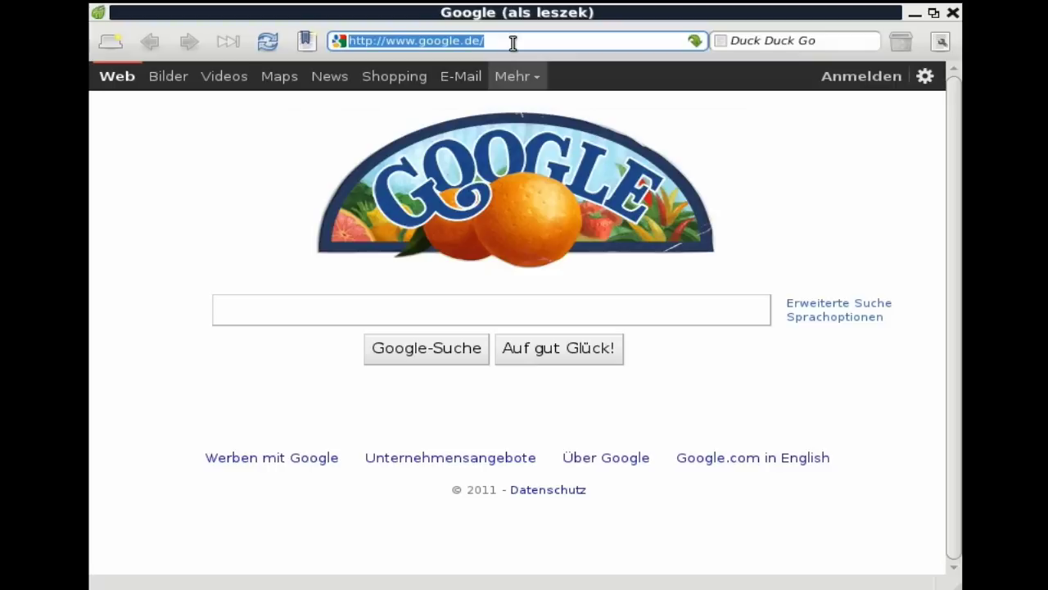
text(about:plugin)
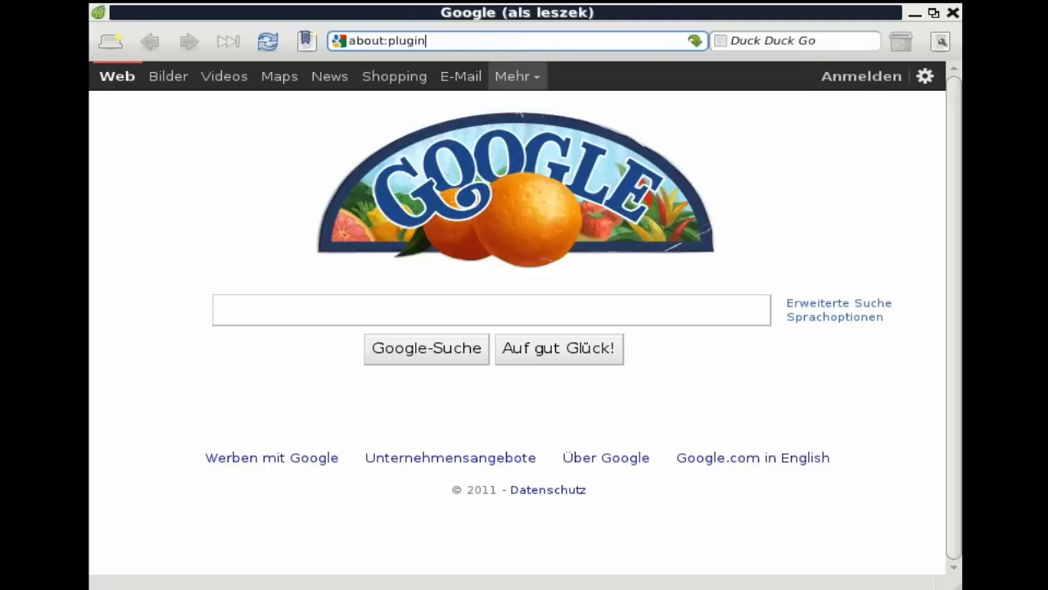
text(s)
key(Return)
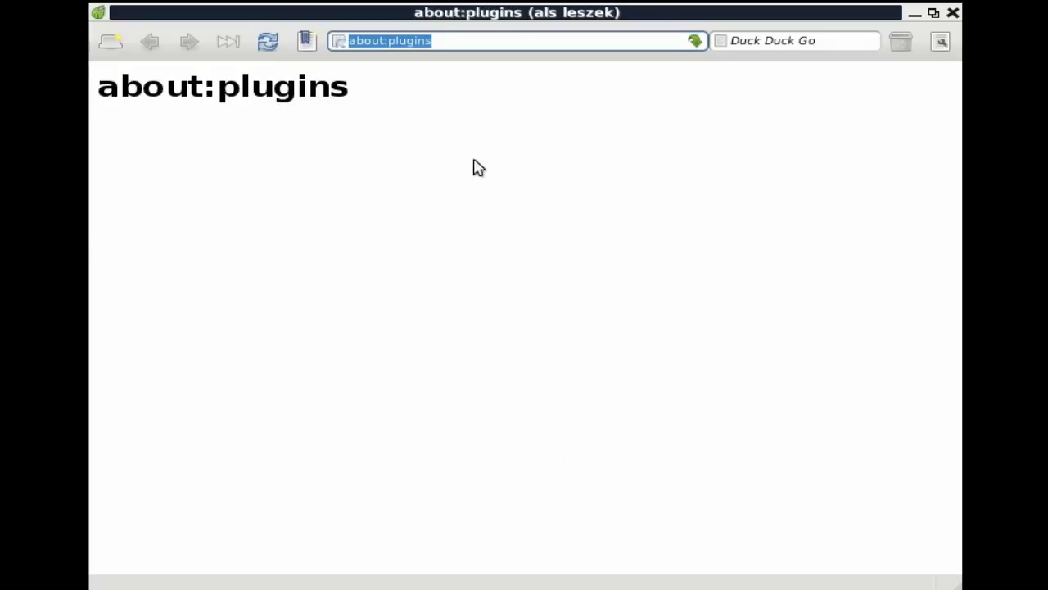
click(510, 40)
- Search for 'adobe flash test' and open the Adobe Shockwave Player test result
click(823, 40)
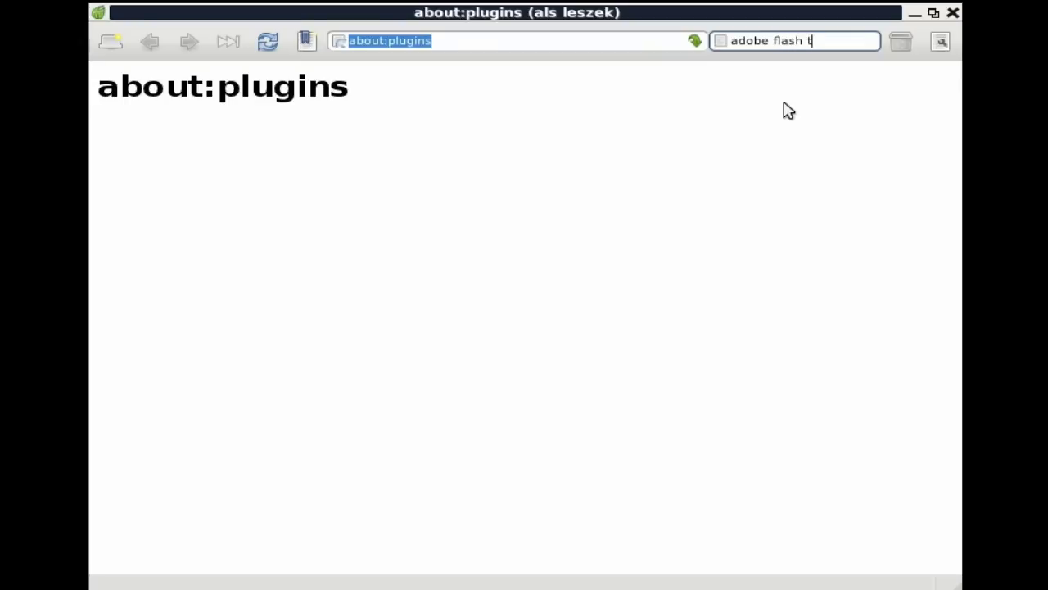
key(Return)
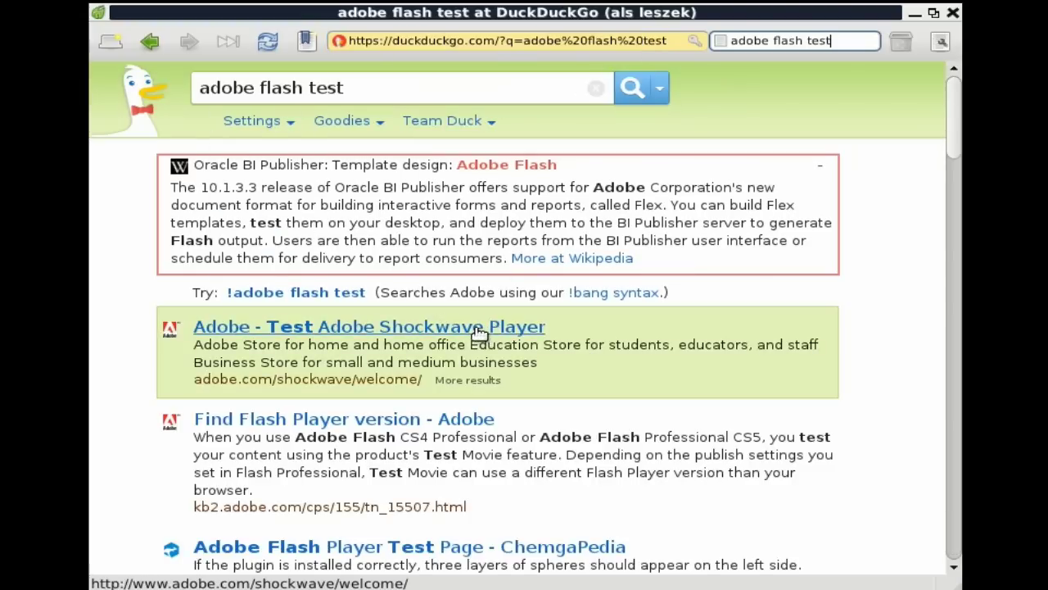
click(479, 328)
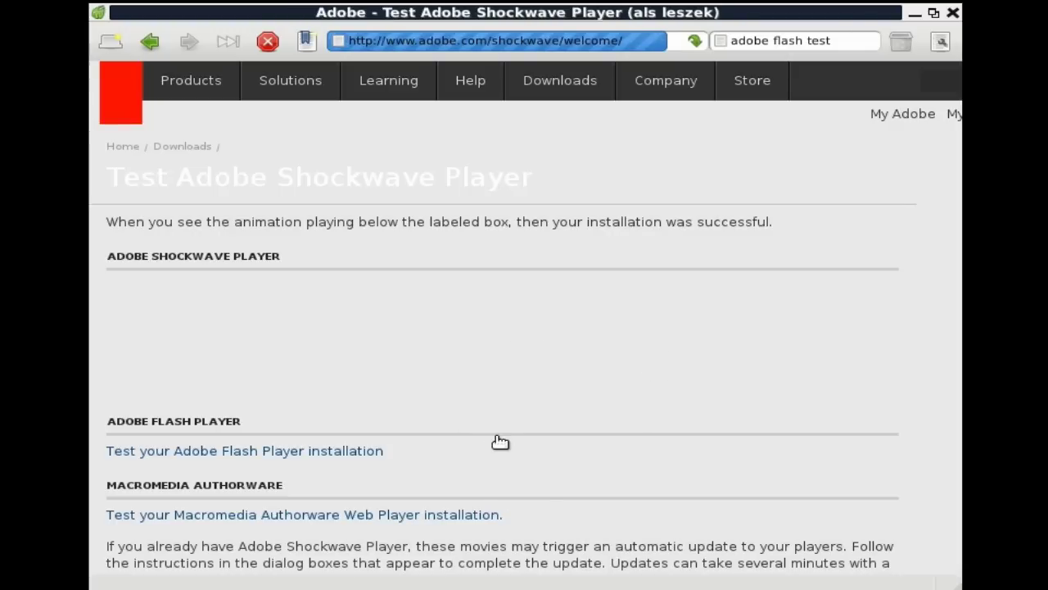
- Retry the Shockwave test animation, then follow the Flash Player installation test link
scroll(497, 458, down, 1)
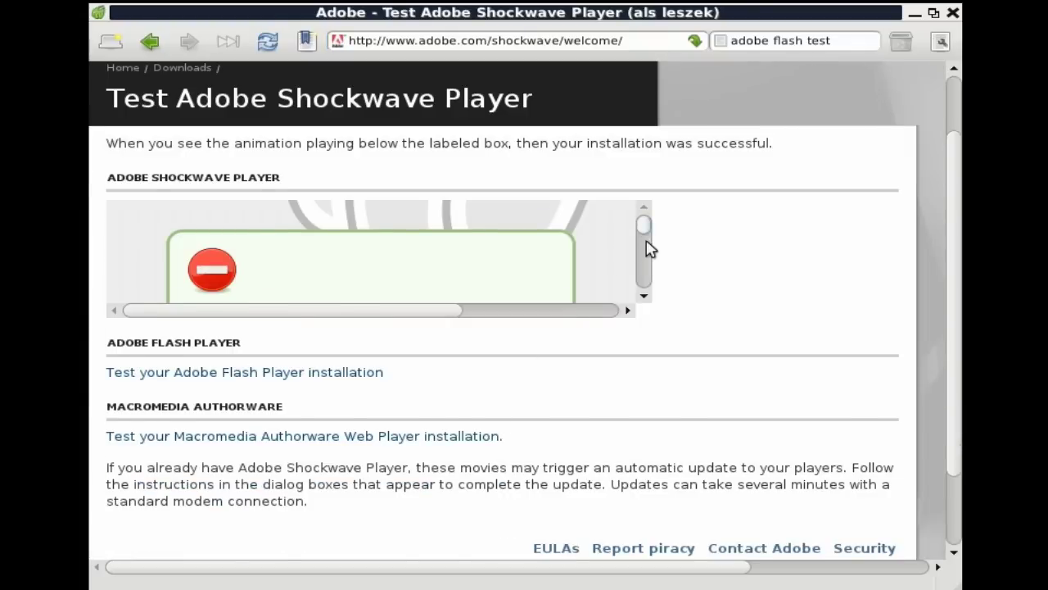
scroll(647, 245, down, 3)
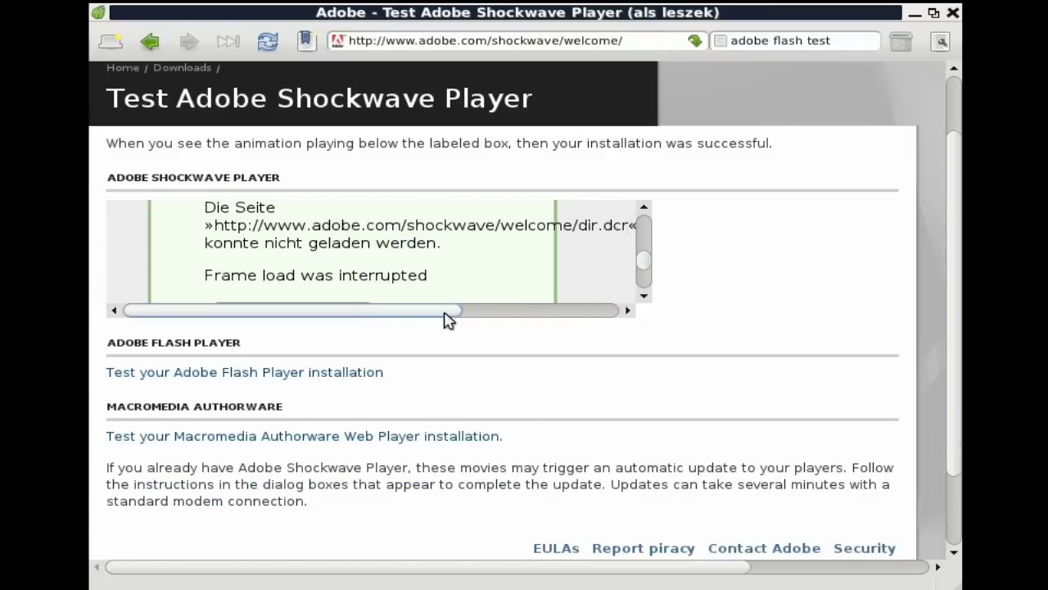
drag(449, 319, 417, 322)
scroll(480, 276, down, 2)
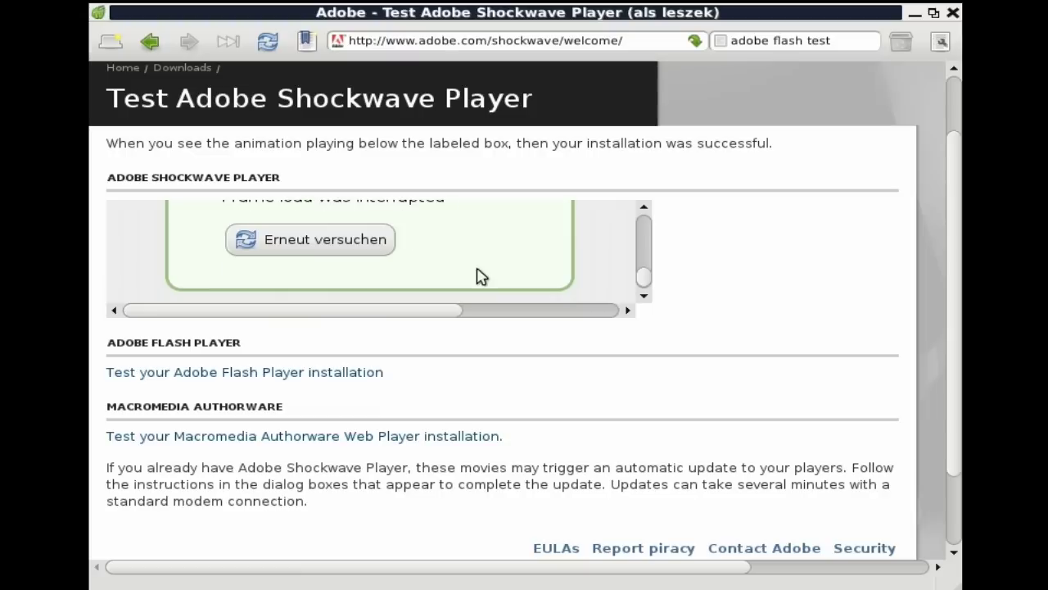
click(370, 252)
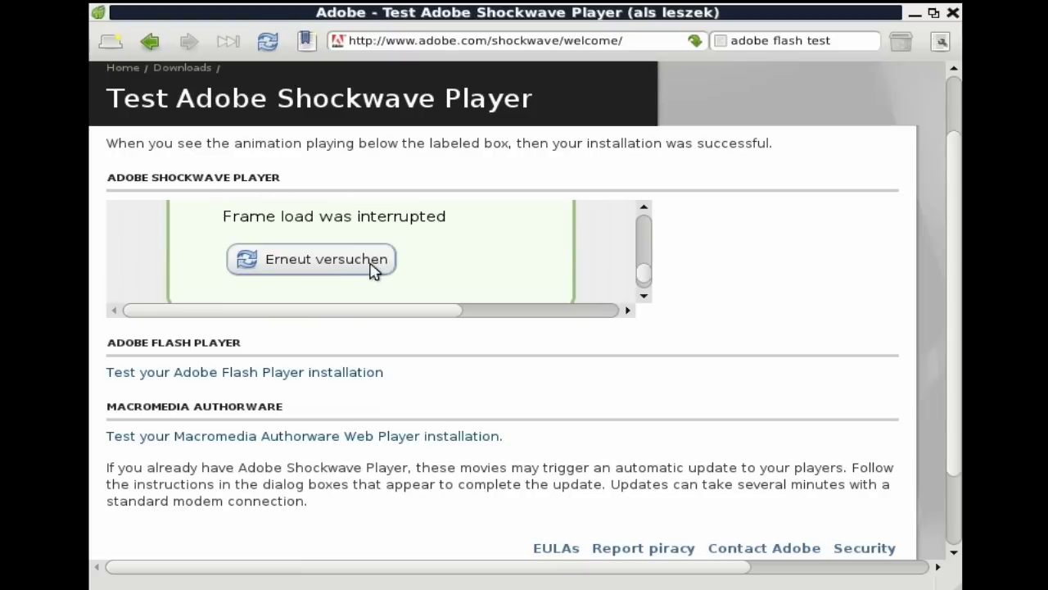
click(372, 264)
- Load Adobe's Flash Player test page showing Missing Plug-in and scroll to the 10.3.183.7 version table
click(330, 373)
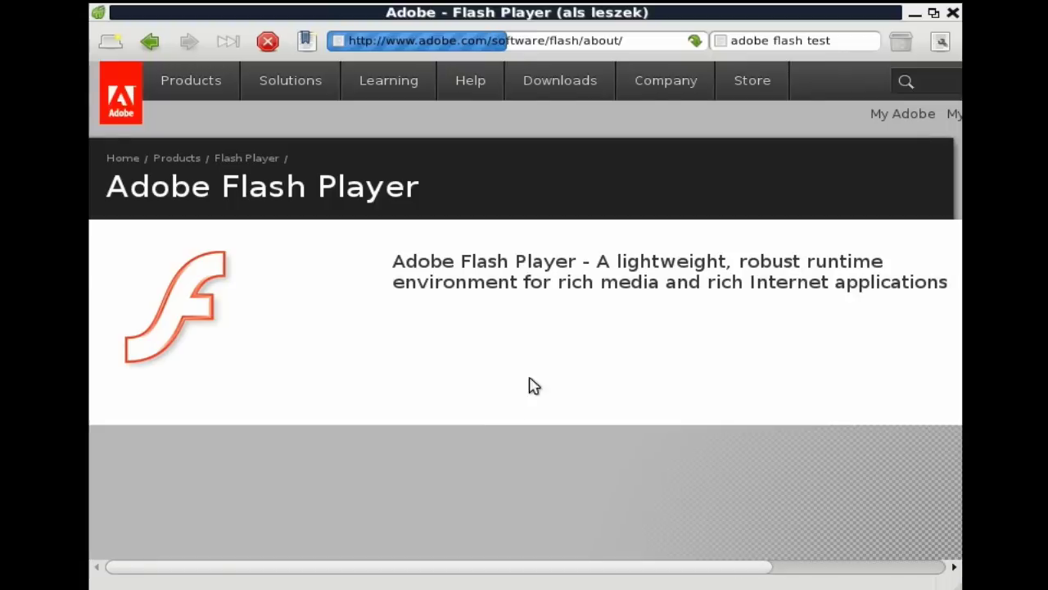
scroll(540, 390, down, 6)
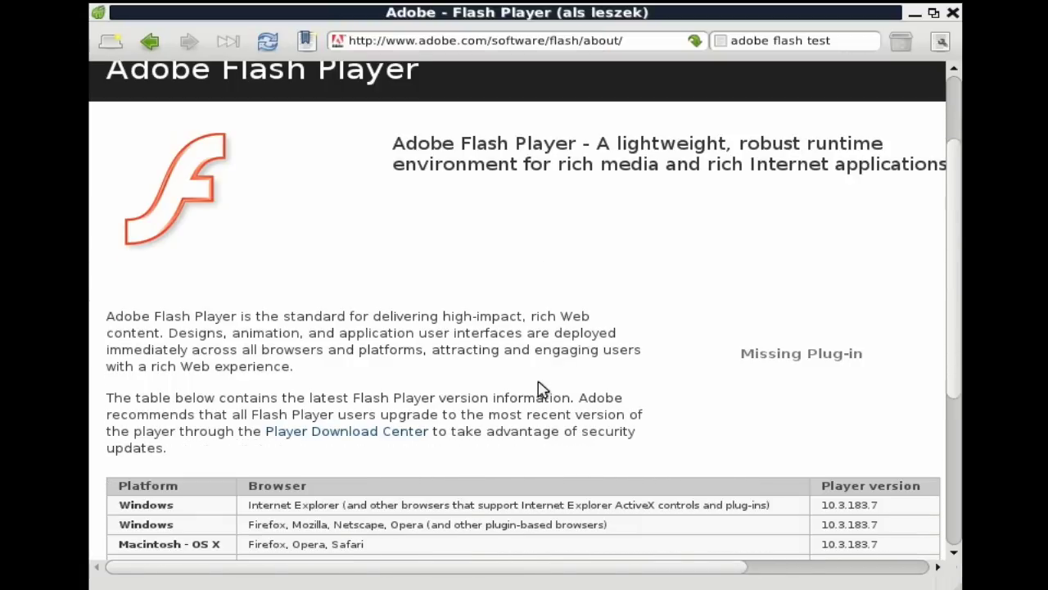
scroll(562, 322, up, 2)
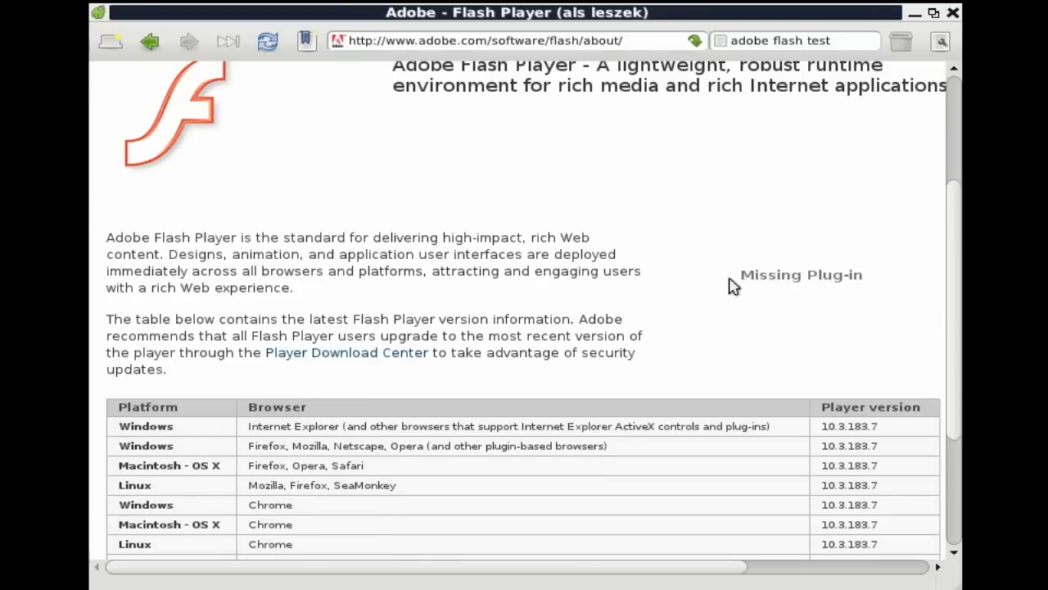
drag(656, 575, 587, 568)
scroll(641, 450, down, 2)
scroll(641, 450, up, 2)
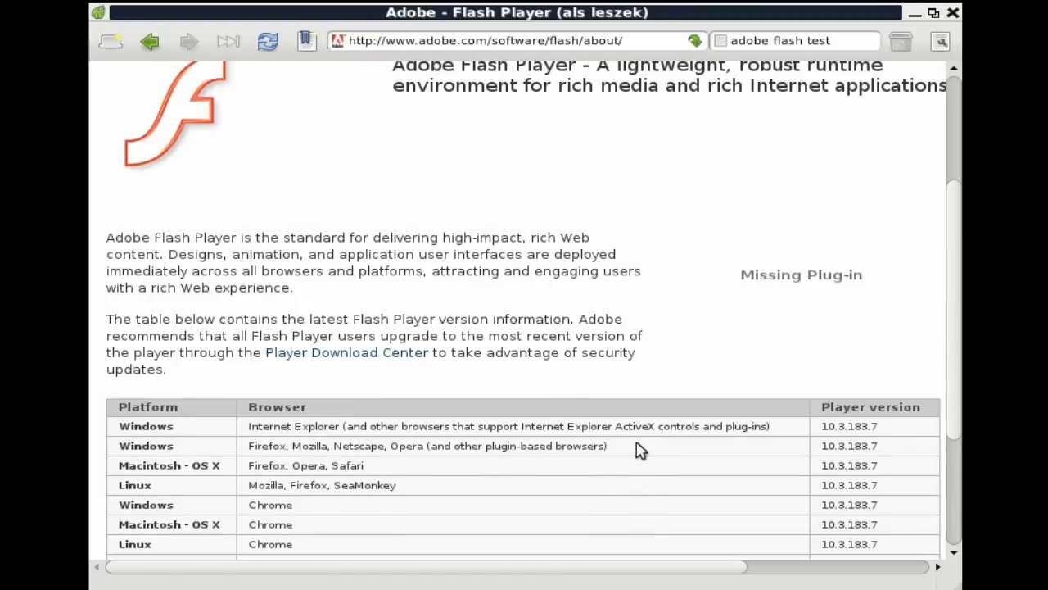
- Close Midori, browse the desktop Anwendungen submenus, and try running gnome-mplayer
click(953, 14)
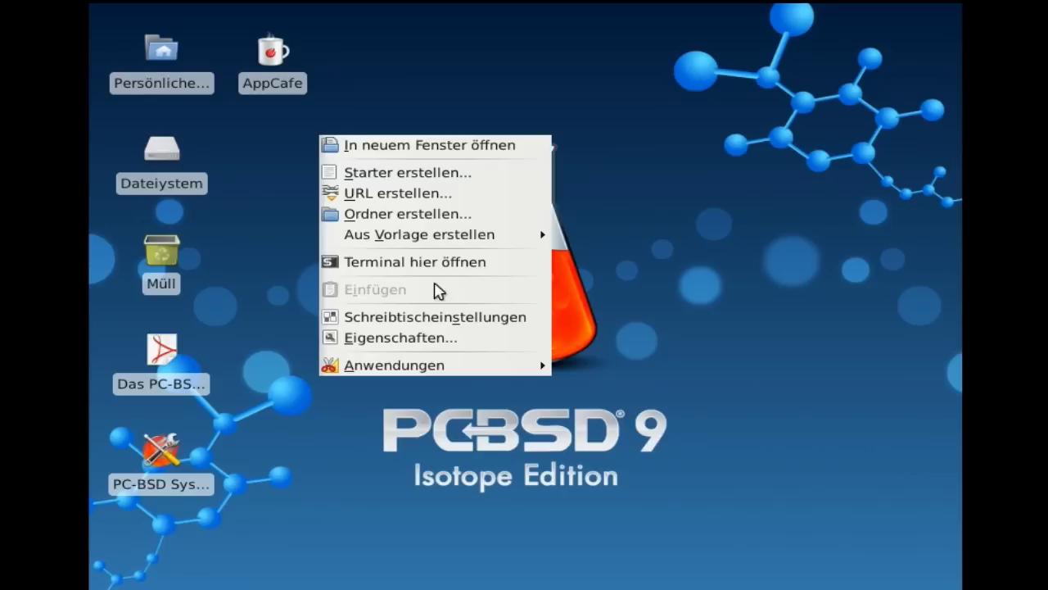
mouse_move(475, 366)
mouse_move(686, 457)
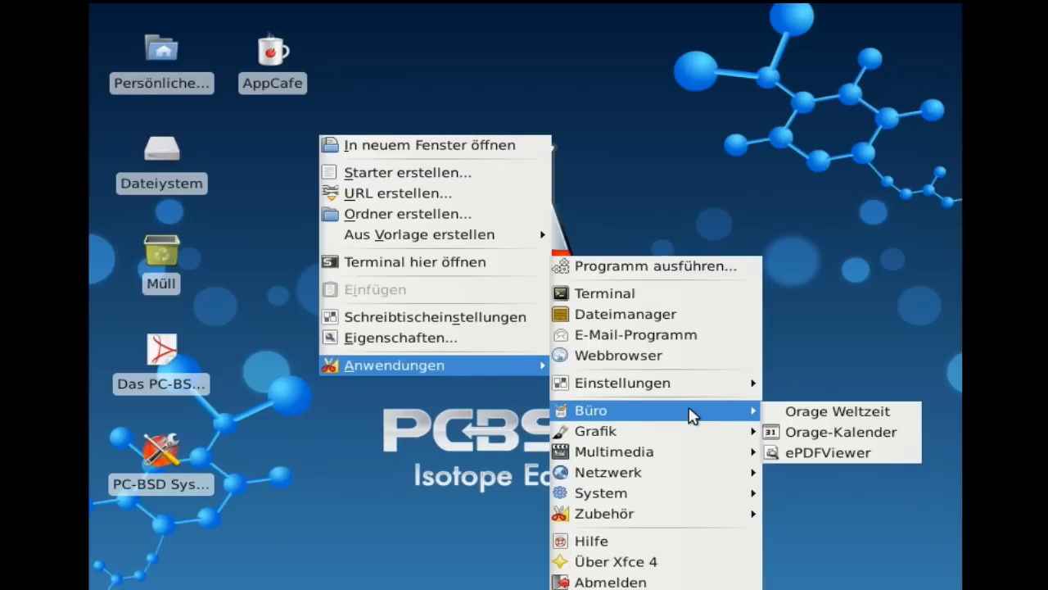
mouse_move(692, 434)
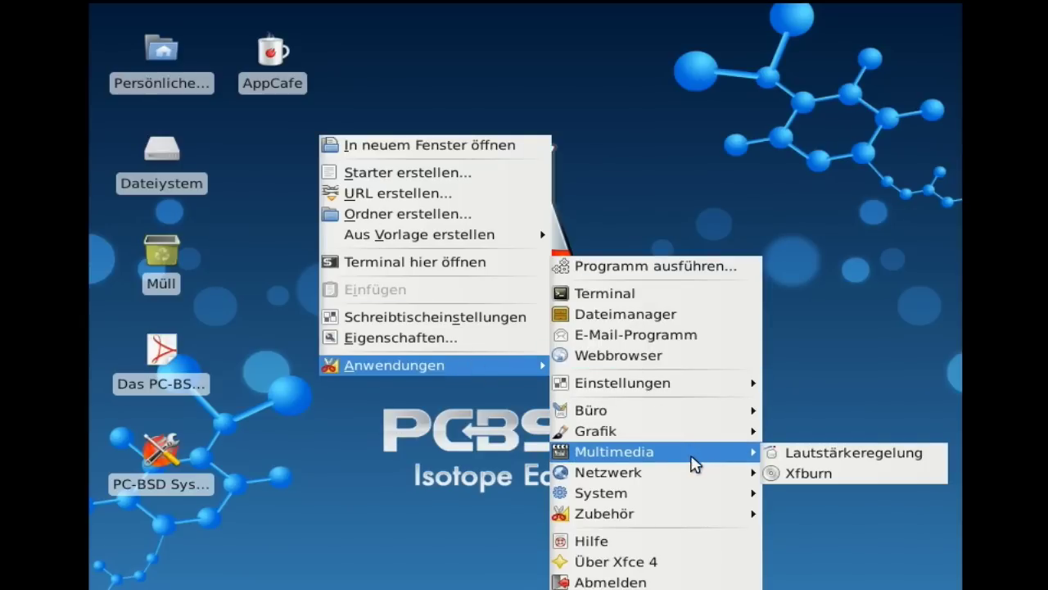
mouse_move(681, 499)
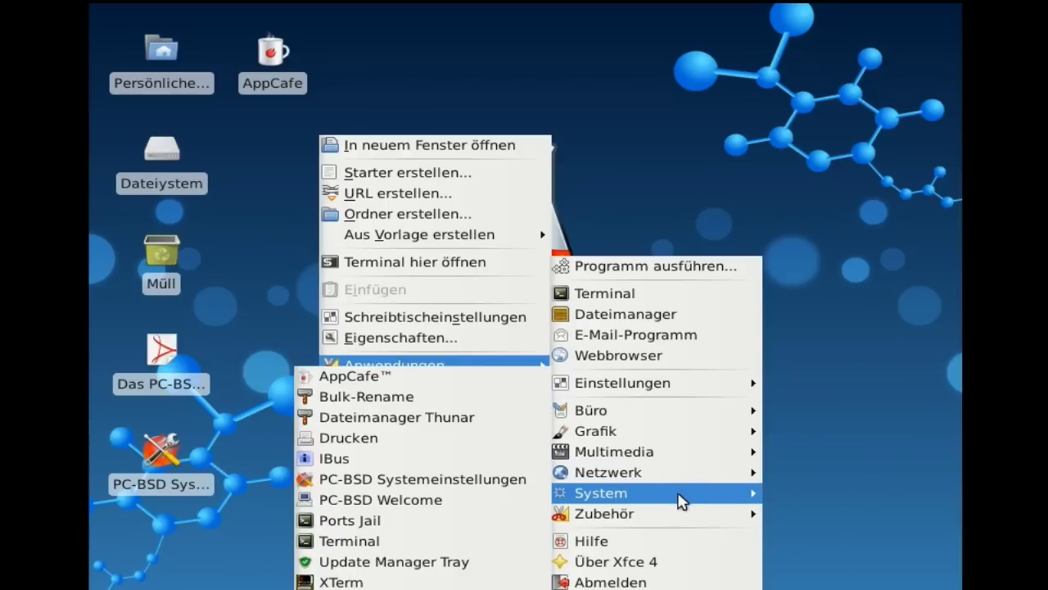
mouse_move(665, 520)
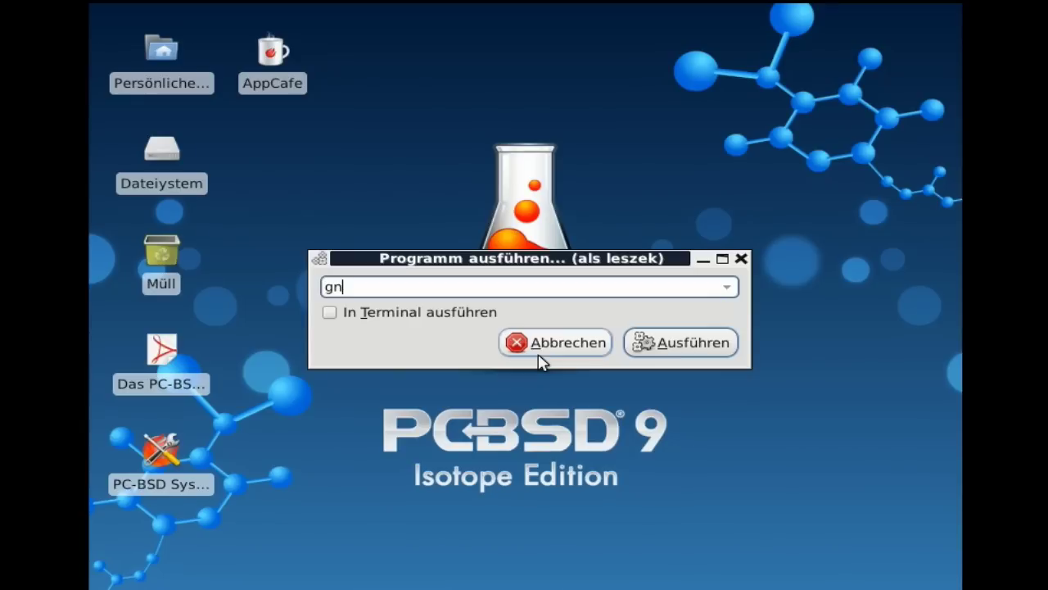
text(gnome-mplaye)
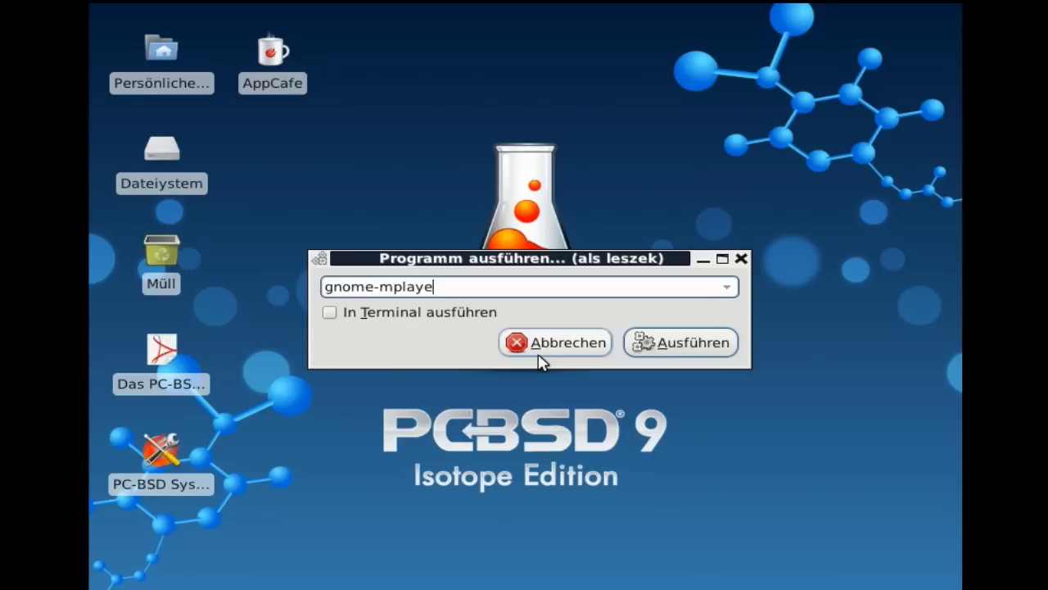
text(r)
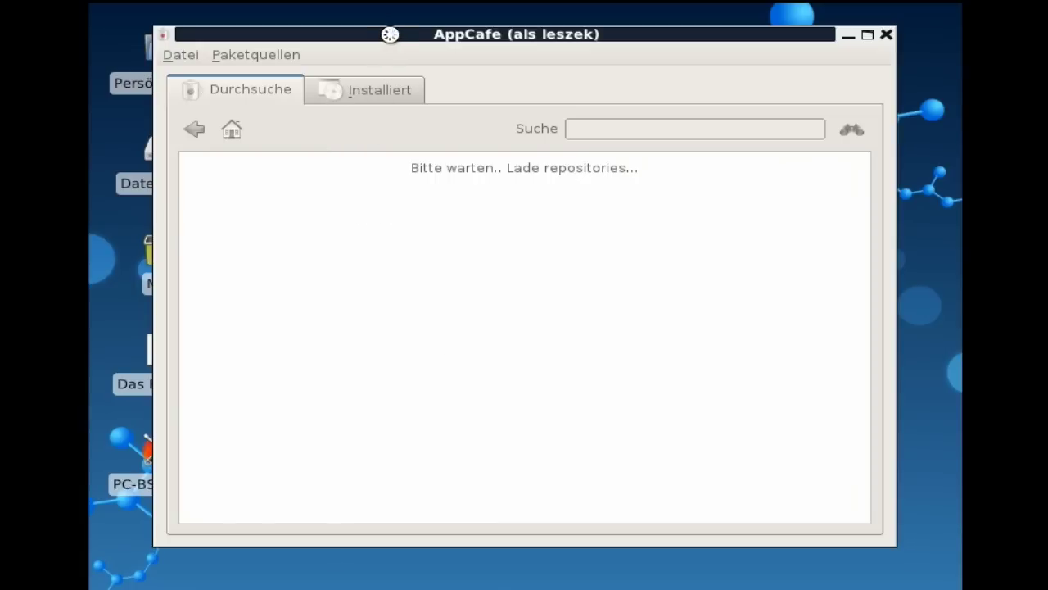
- Open Paketquellen > Konfiguriere Paketquellen to list the three FTP mirrors, including ftp.pcbsd.org/pub/mirror
click(250, 57)
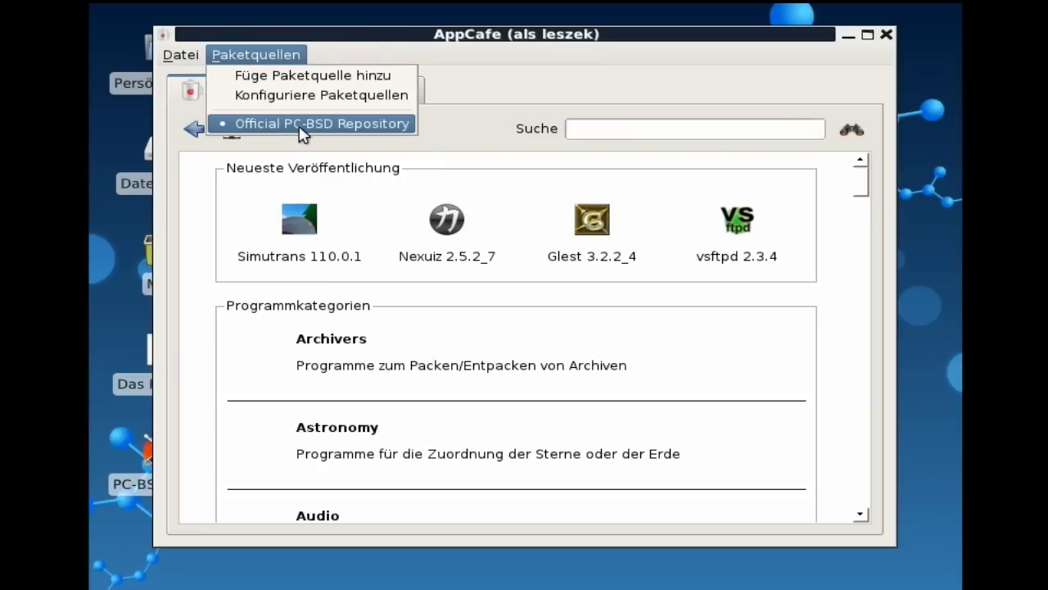
click(302, 98)
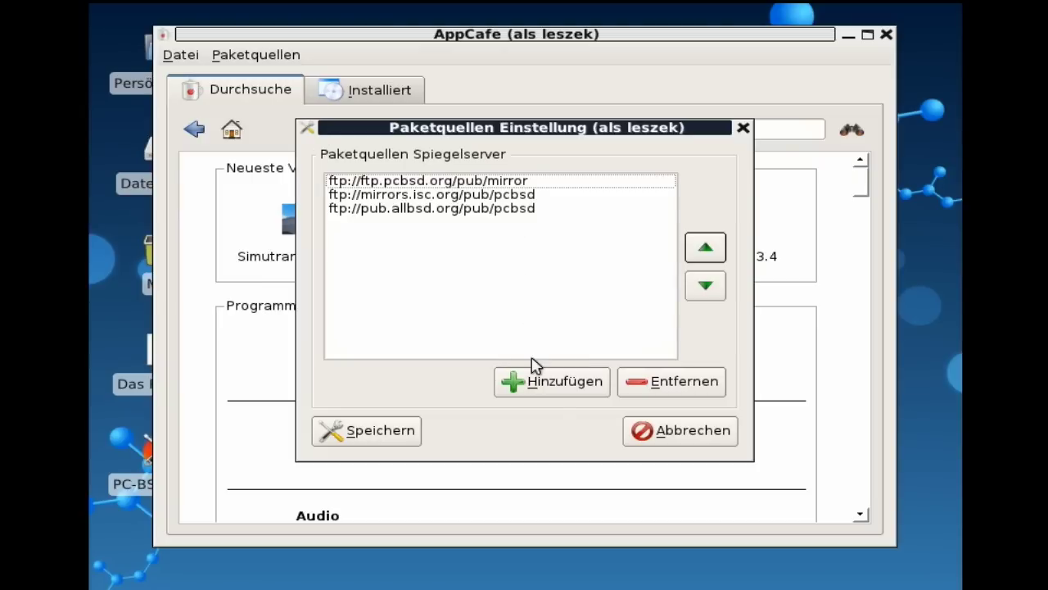
- Dismiss the mirror settings and try updating installed software, which reports nothing selected
click(628, 430)
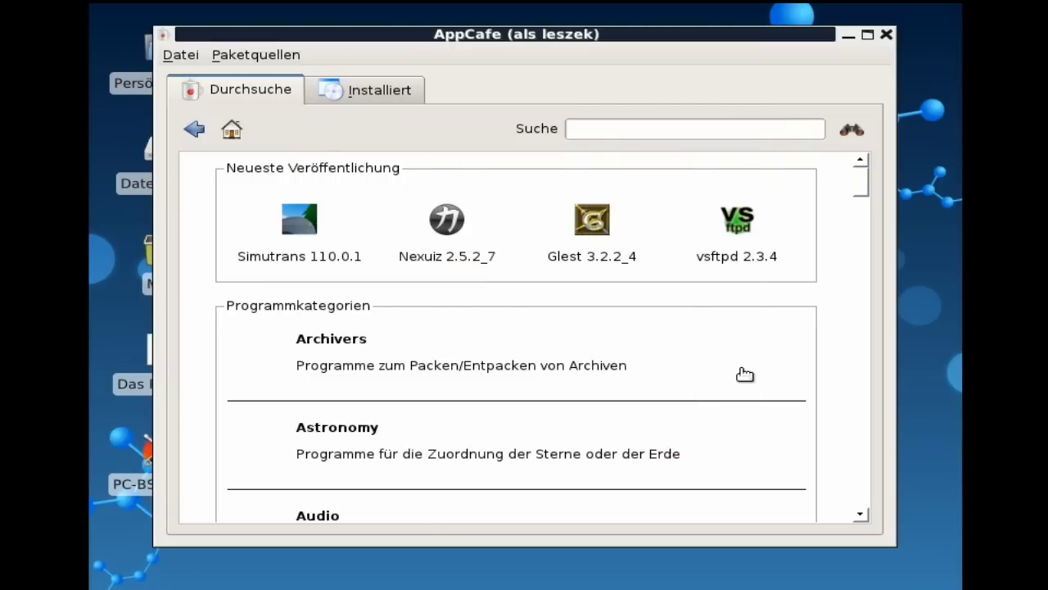
scroll(743, 377, down, 4)
scroll(747, 385, up, 4)
click(360, 92)
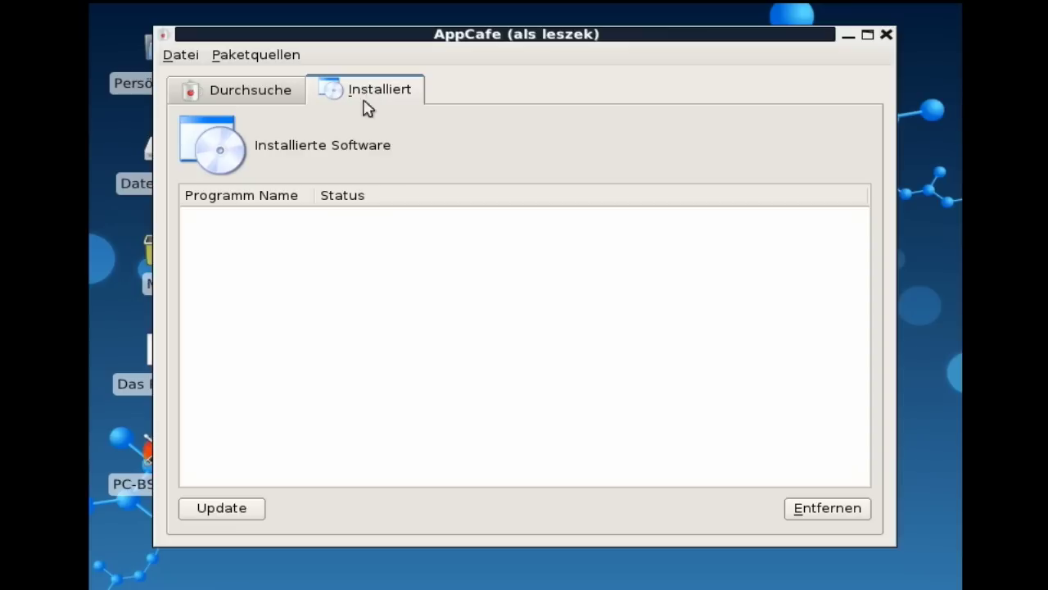
click(244, 509)
click(686, 328)
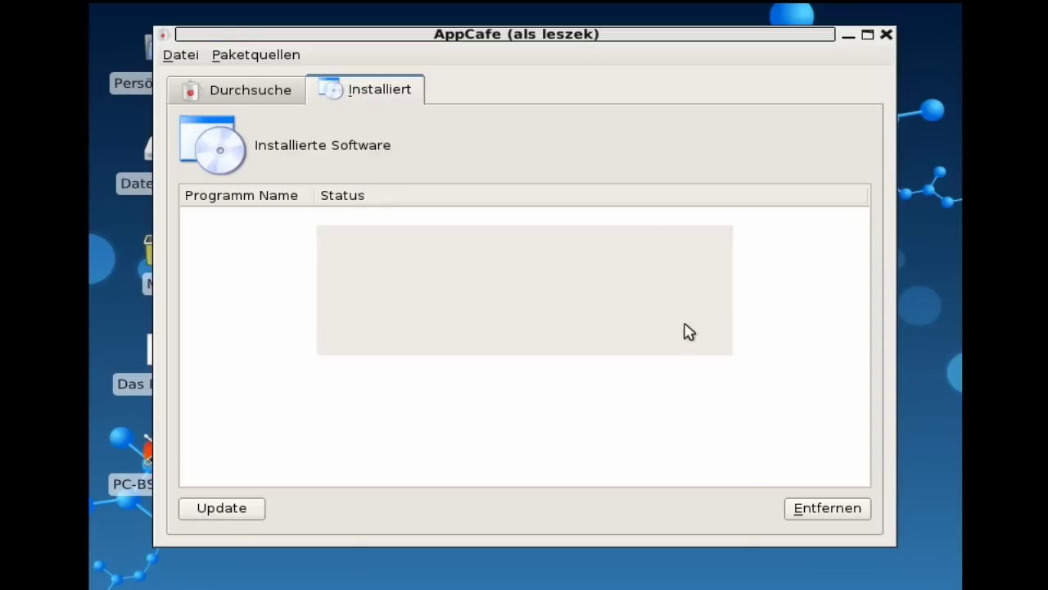
- Find Audacious under Multimedia and confirm its download and installation
click(215, 97)
scroll(616, 400, down, 10)
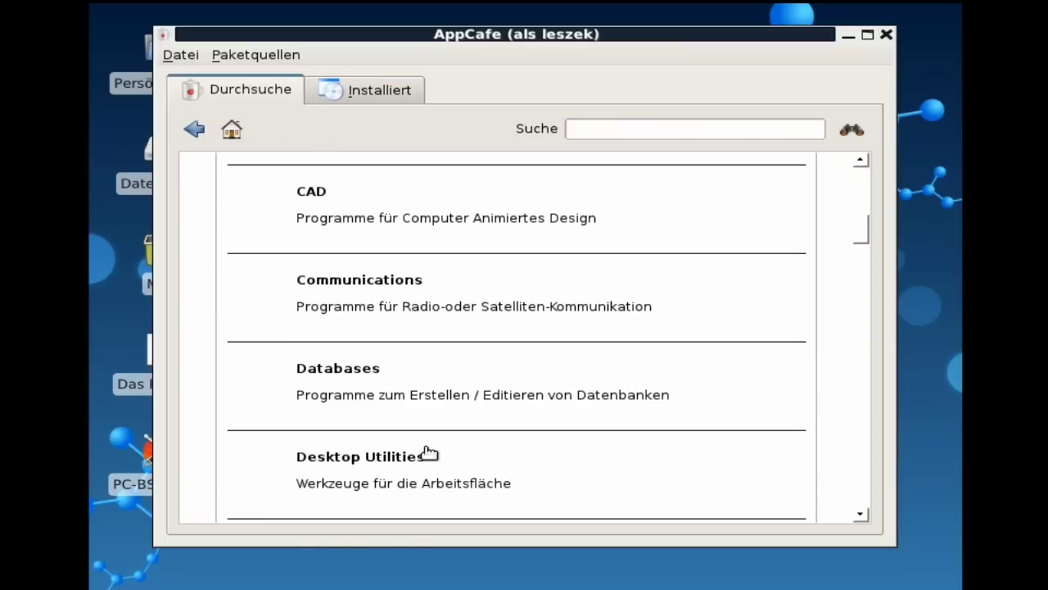
scroll(424, 447, down, 10)
scroll(412, 436, down, 10)
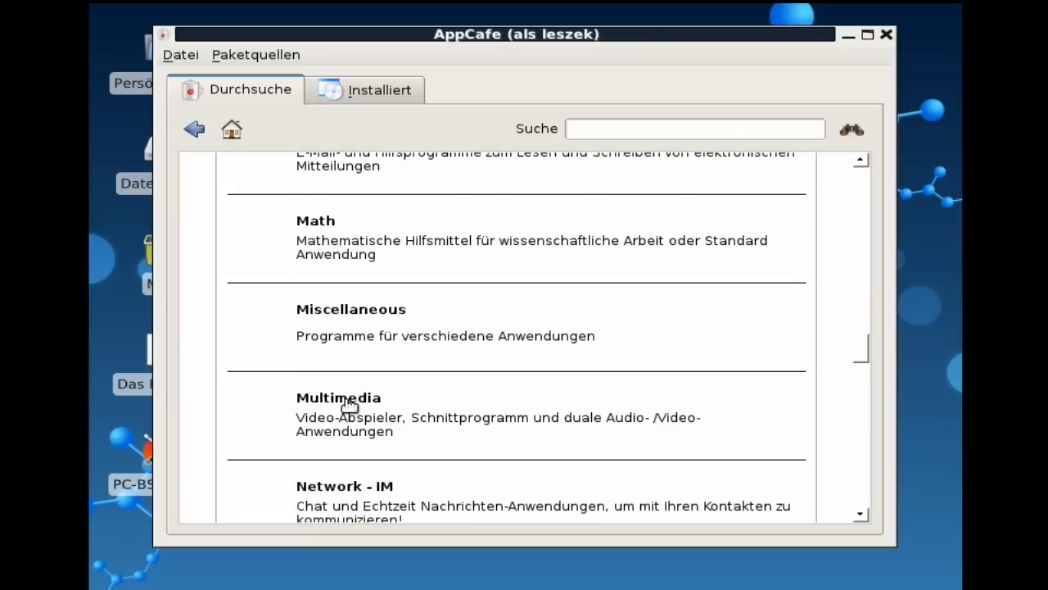
click(348, 400)
click(312, 176)
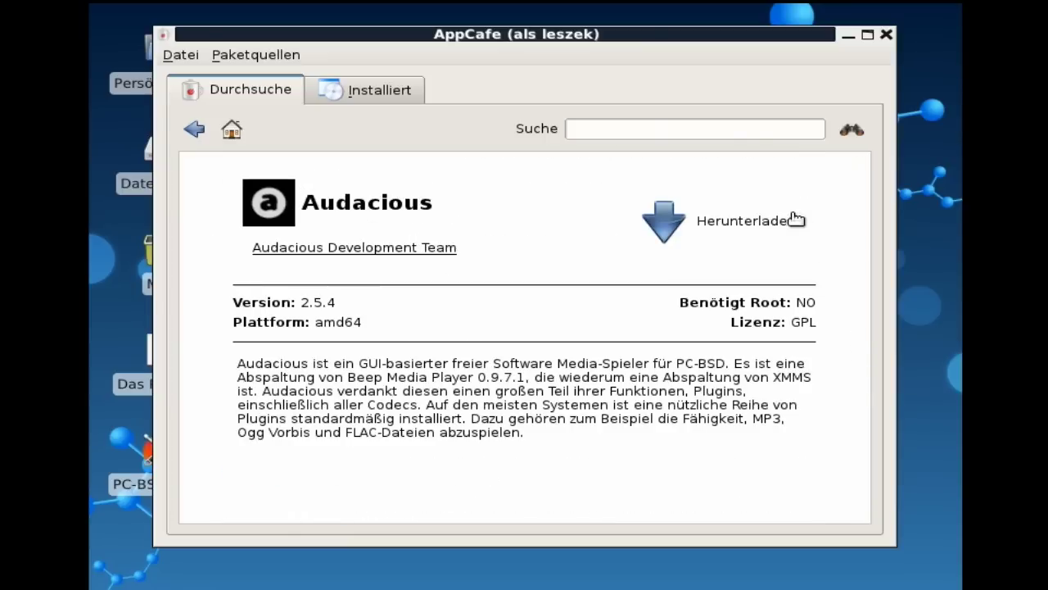
click(744, 223)
click(586, 277)
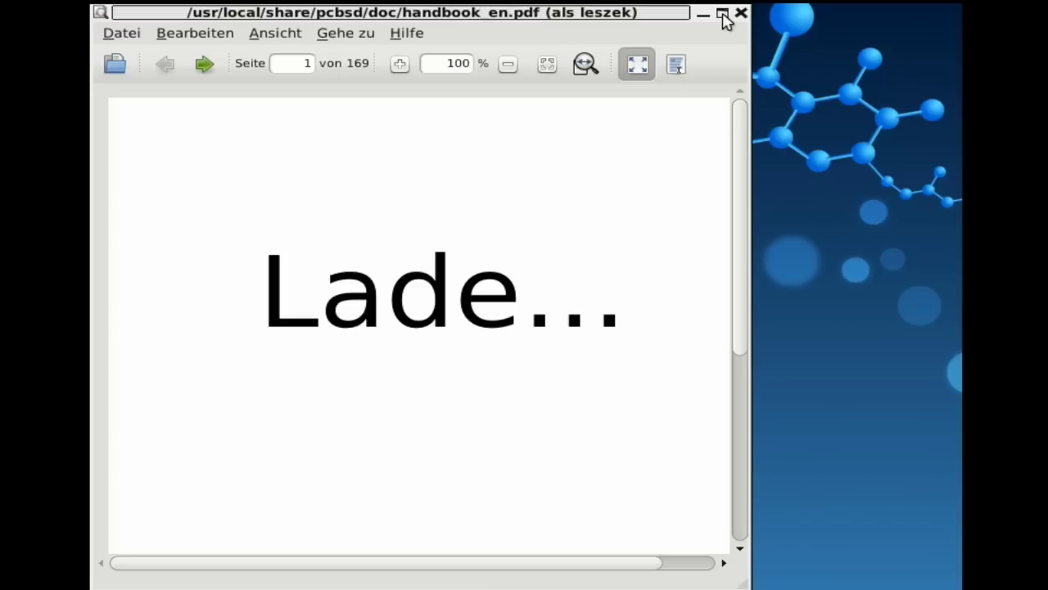
- Maximise the handbook and jump from the contents to section 5.4 XFCE4
click(722, 13)
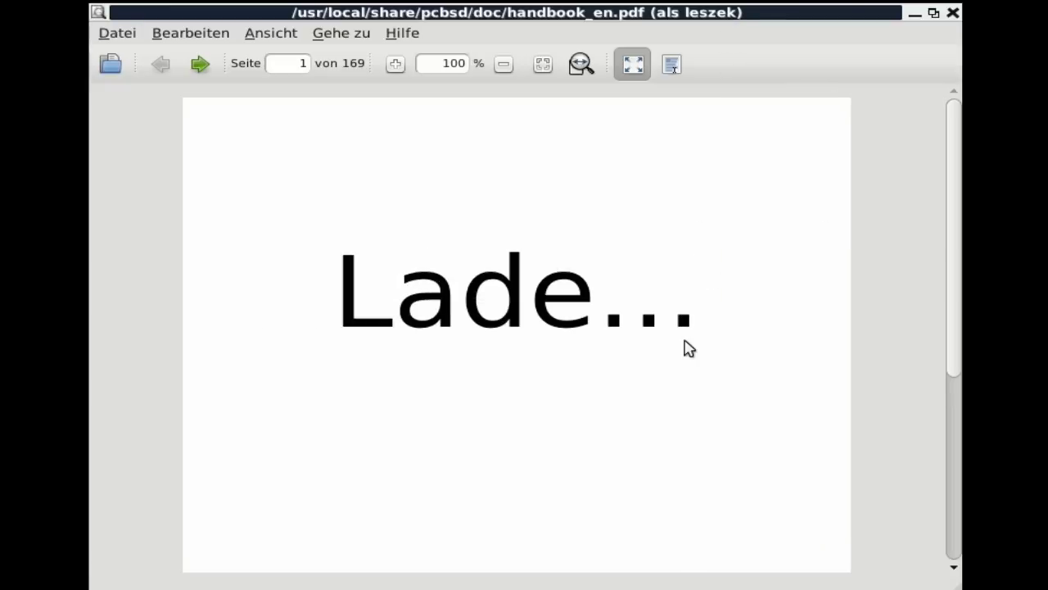
scroll(704, 321, down, 10)
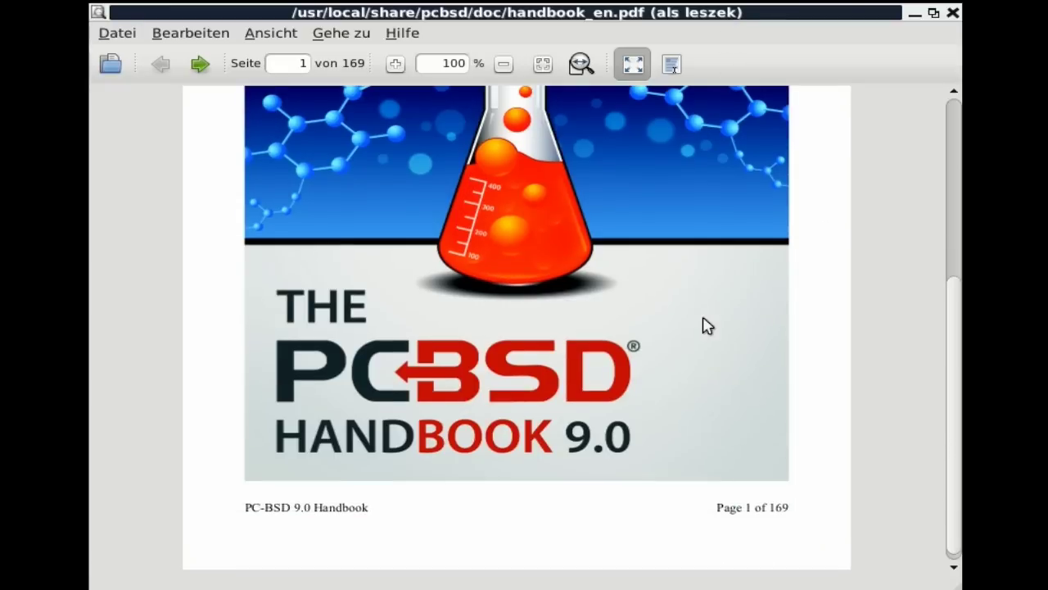
scroll(706, 325, down, 5)
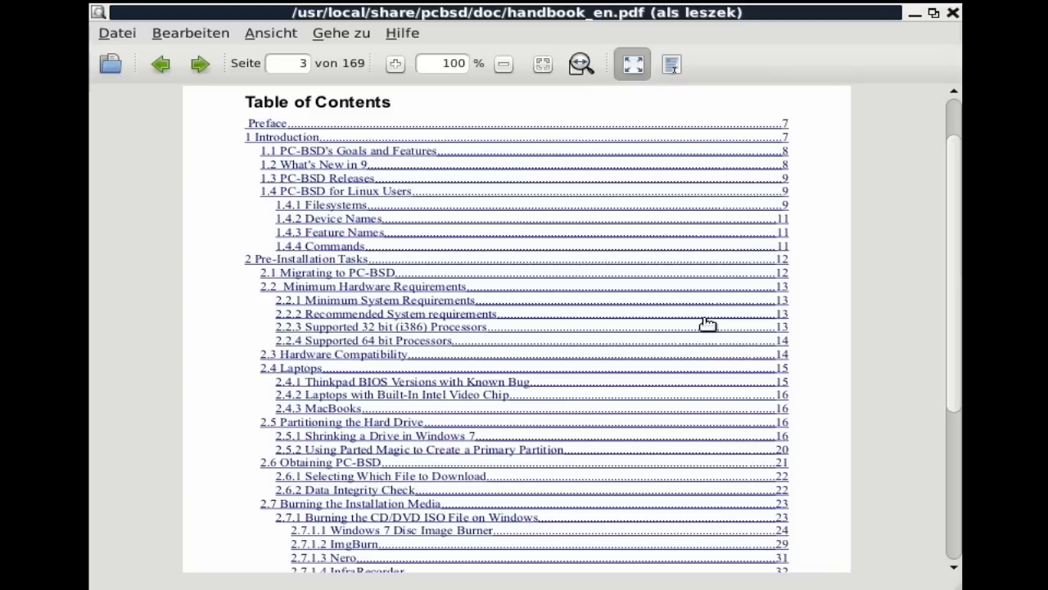
scroll(225, 291, down, 5)
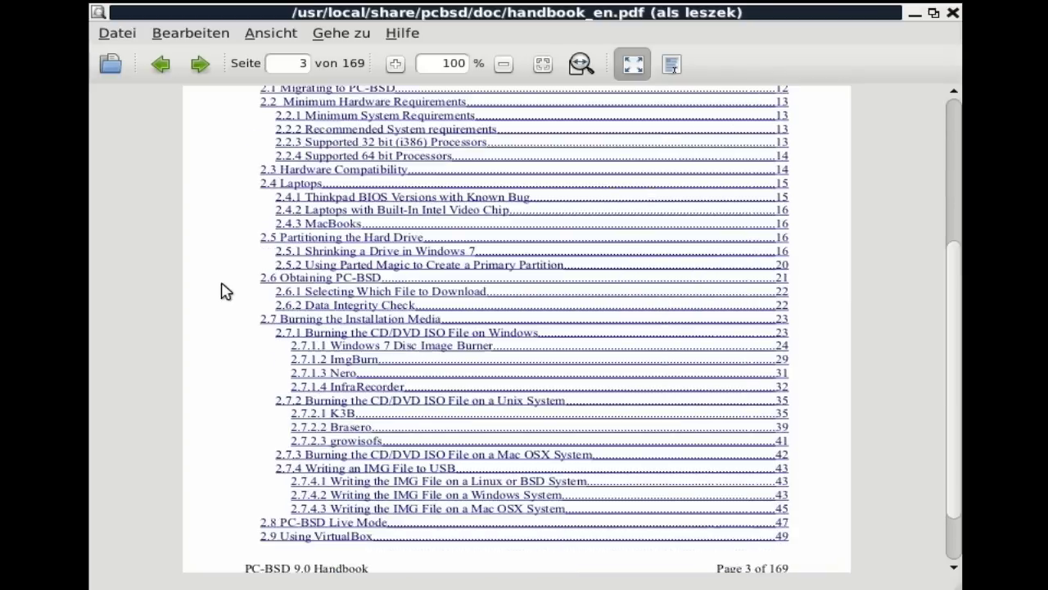
scroll(227, 292, down, 10)
scroll(205, 345, down, 3)
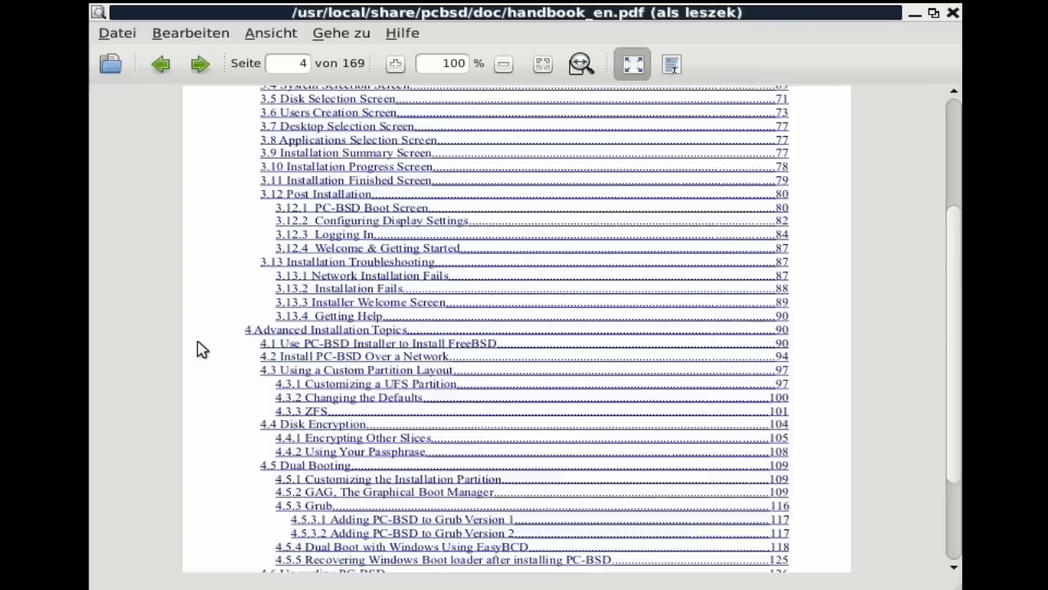
scroll(203, 350, down, 10)
scroll(204, 355, up, 3)
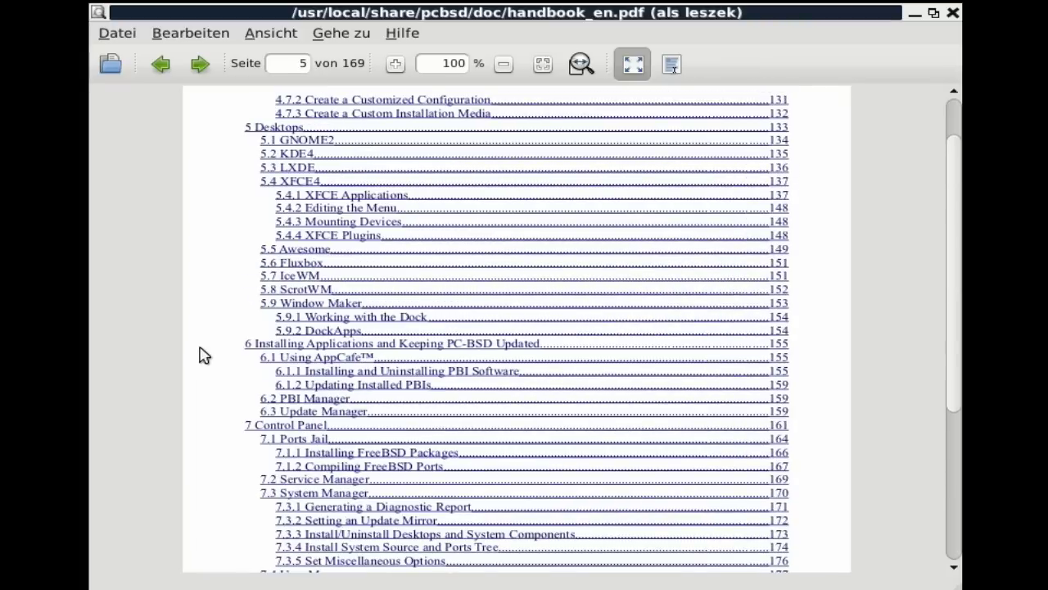
click(300, 188)
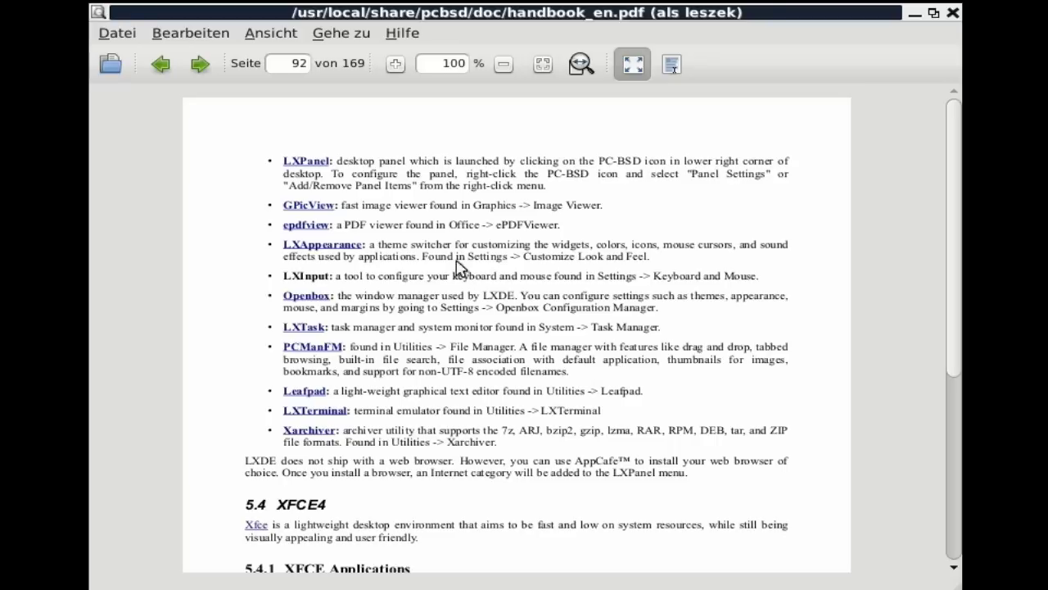
- Scroll through pages 92–99 to reach section 5.9.2 DockApps
scroll(478, 293, down, 3)
scroll(478, 294, down, 20)
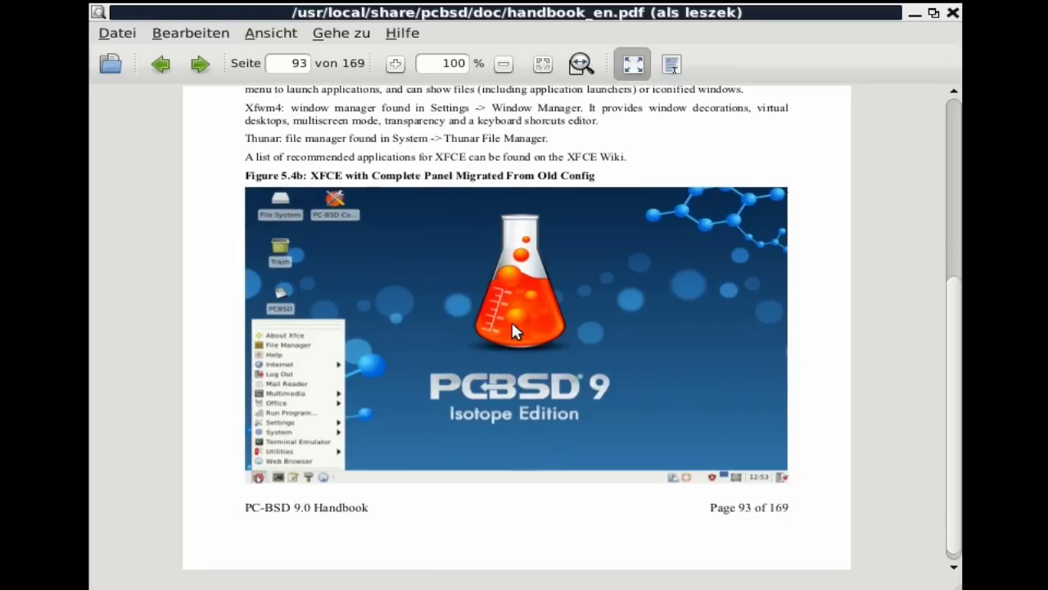
scroll(571, 434, down, 15)
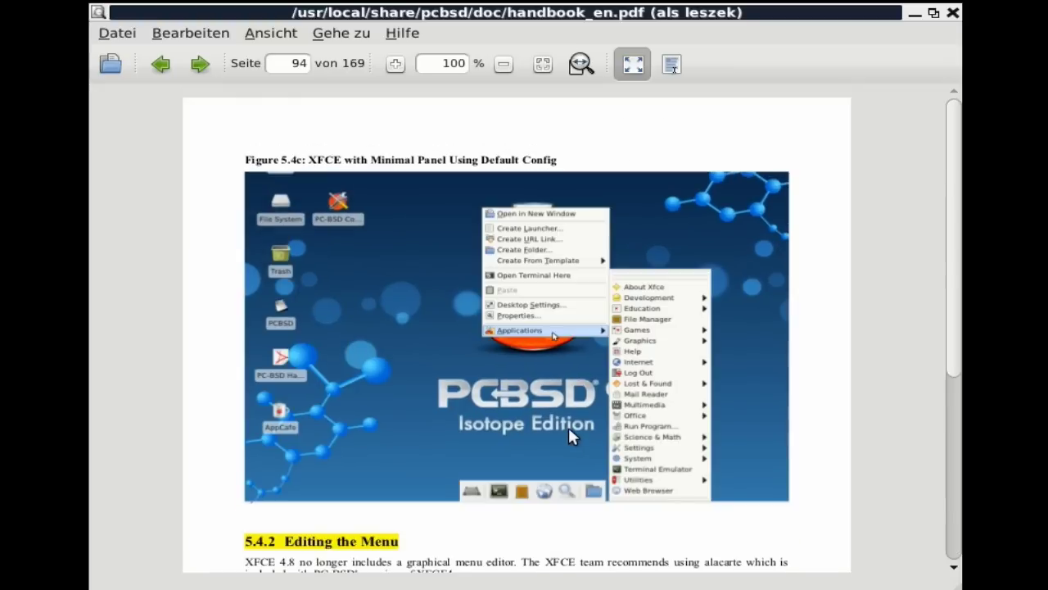
scroll(571, 434, down, 10)
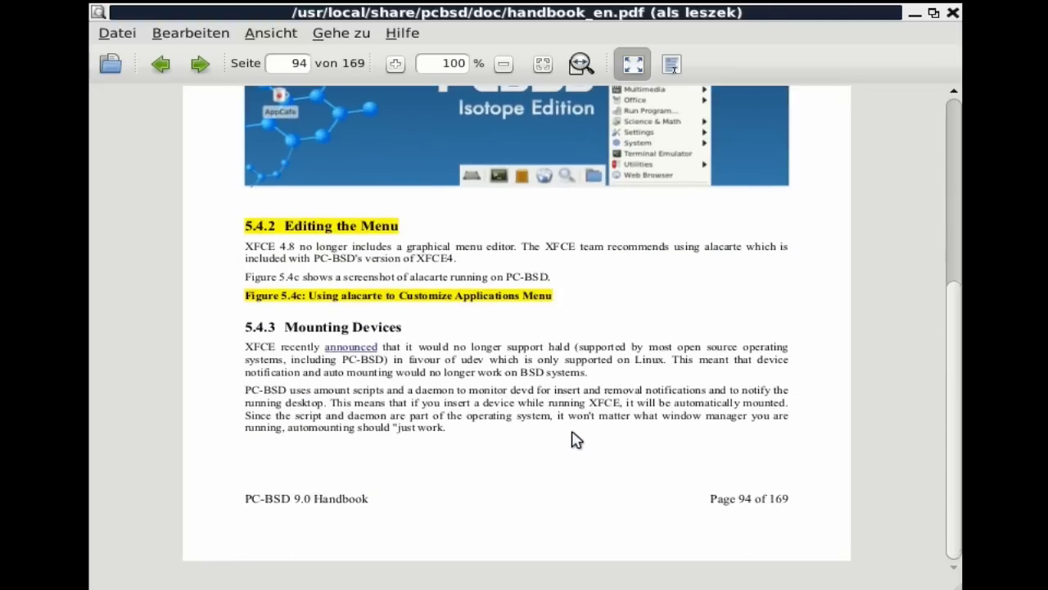
scroll(575, 440, down, 15)
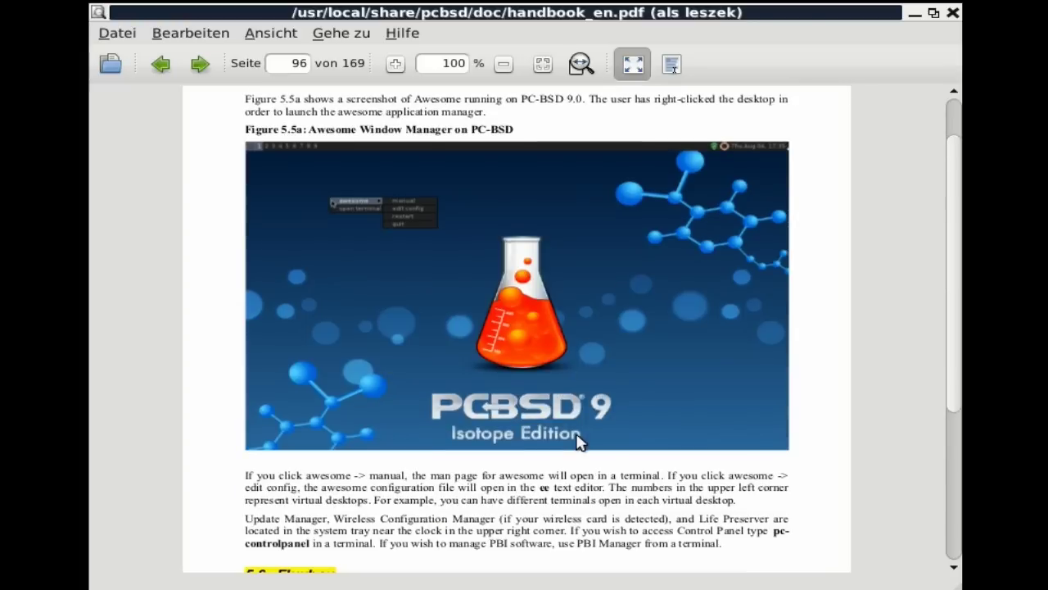
scroll(579, 440, up, 2)
scroll(475, 236, down, 5)
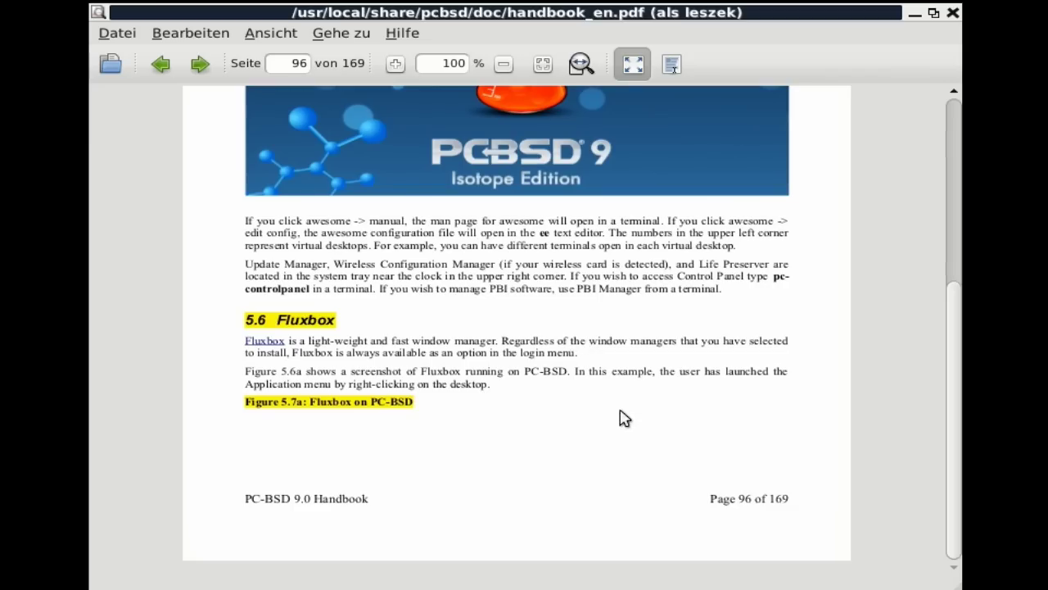
scroll(621, 416, down, 10)
scroll(621, 418, down, 5)
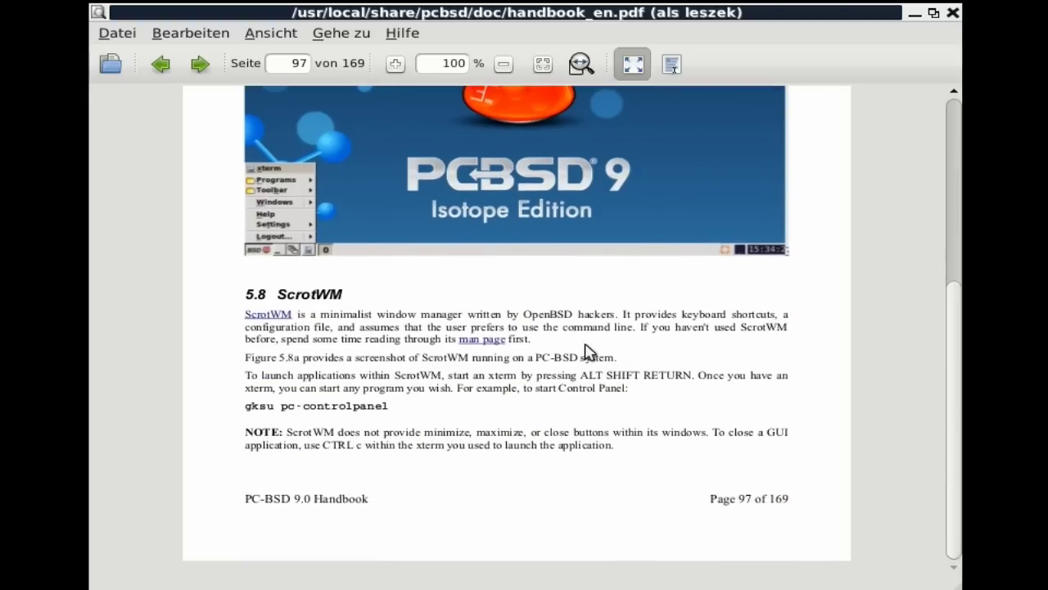
scroll(598, 360, down, 8)
scroll(610, 366, up, 1)
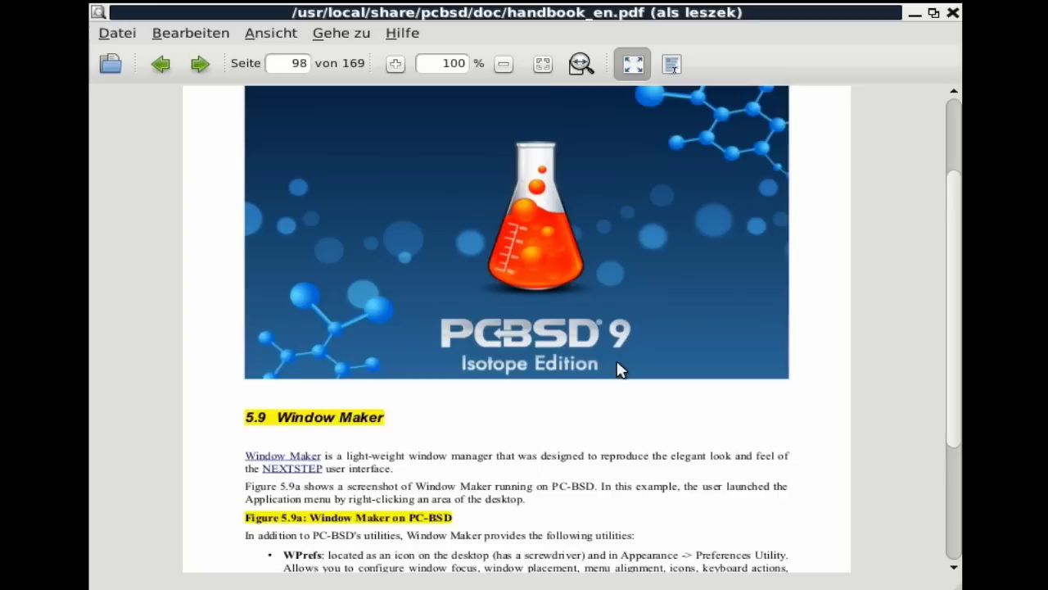
scroll(620, 370, down, 3)
scroll(647, 370, down, 6)
scroll(606, 374, down, 5)
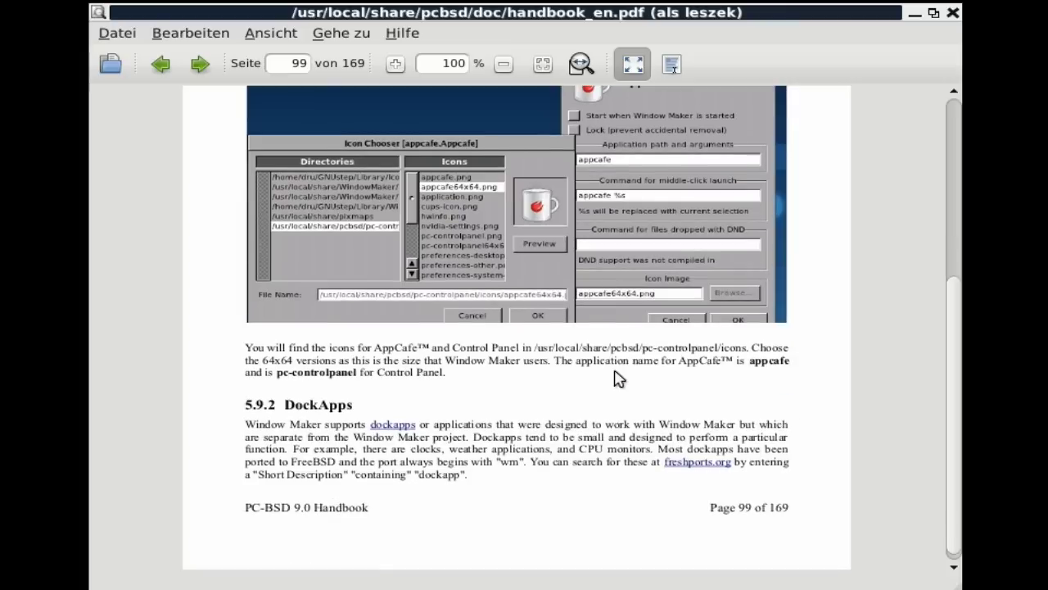
- Close the handbook and installation error, confirm Thunar is version 1.2.2 under Hilfe > Über, then close Thunar
click(953, 14)
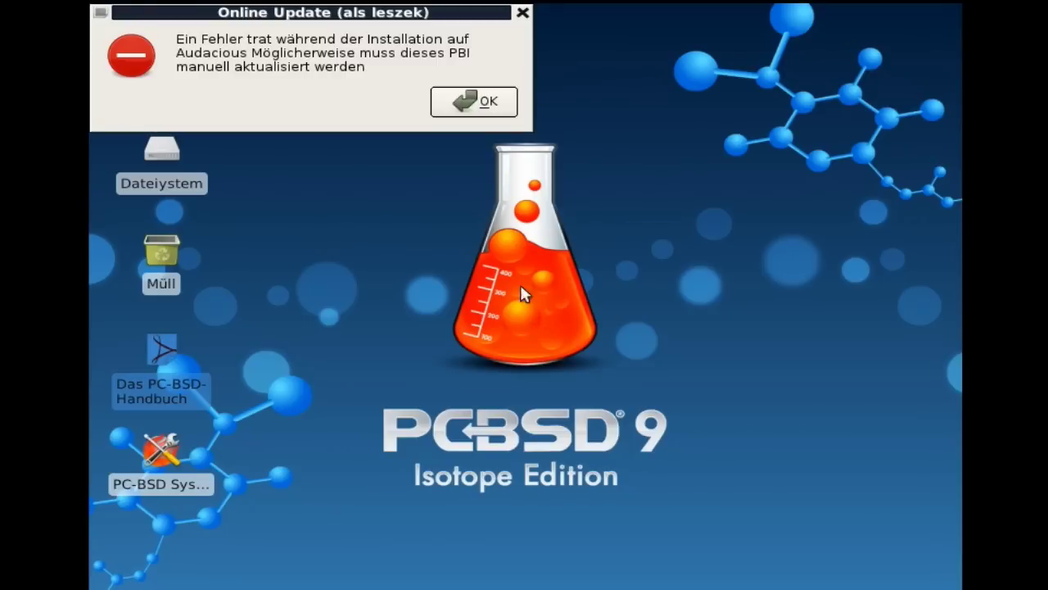
click(476, 103)
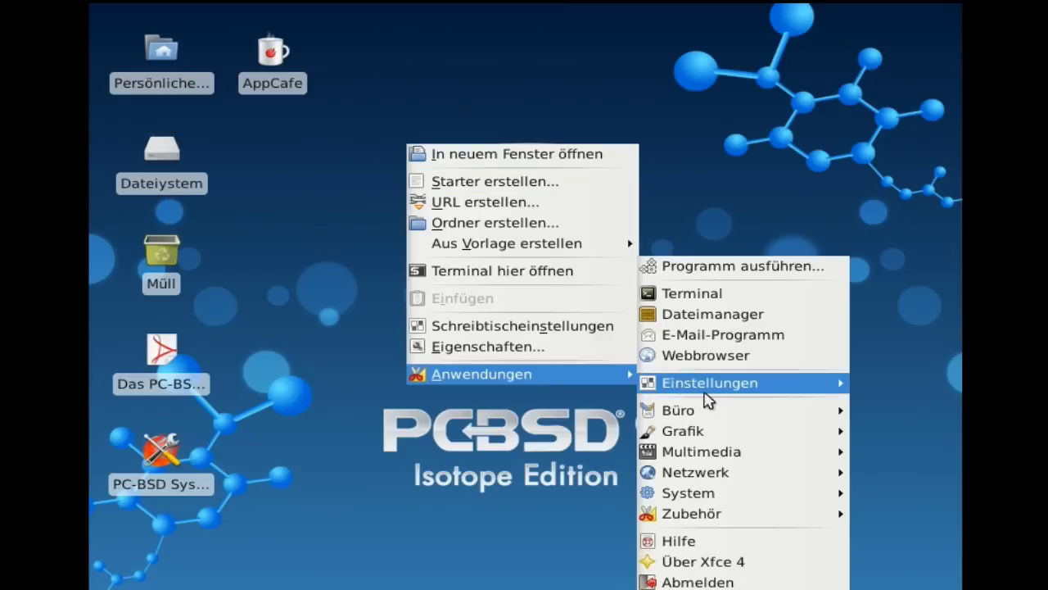
mouse_move(729, 456)
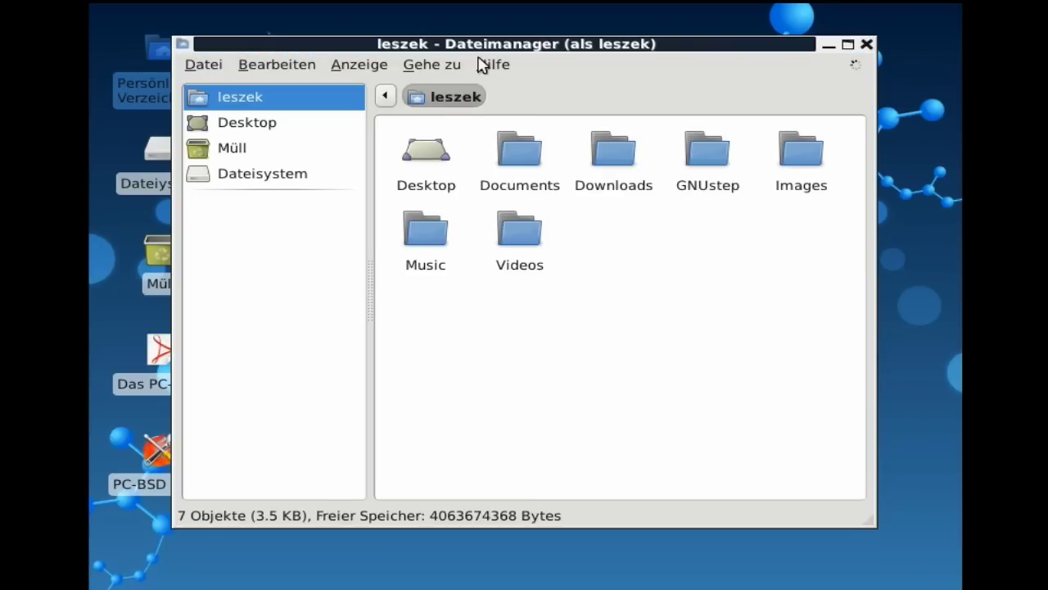
click(488, 65)
click(508, 109)
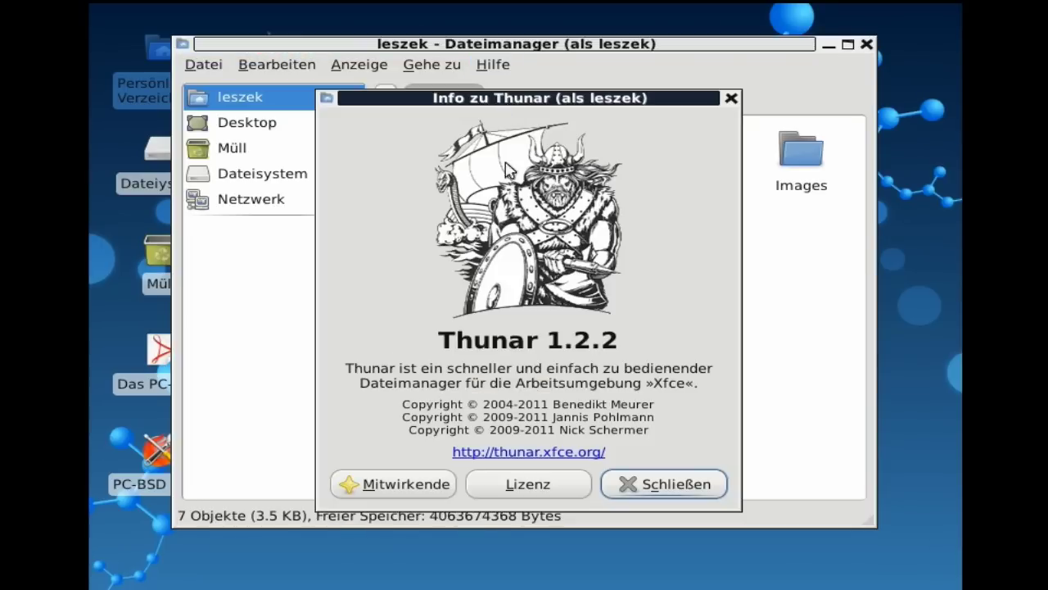
click(671, 486)
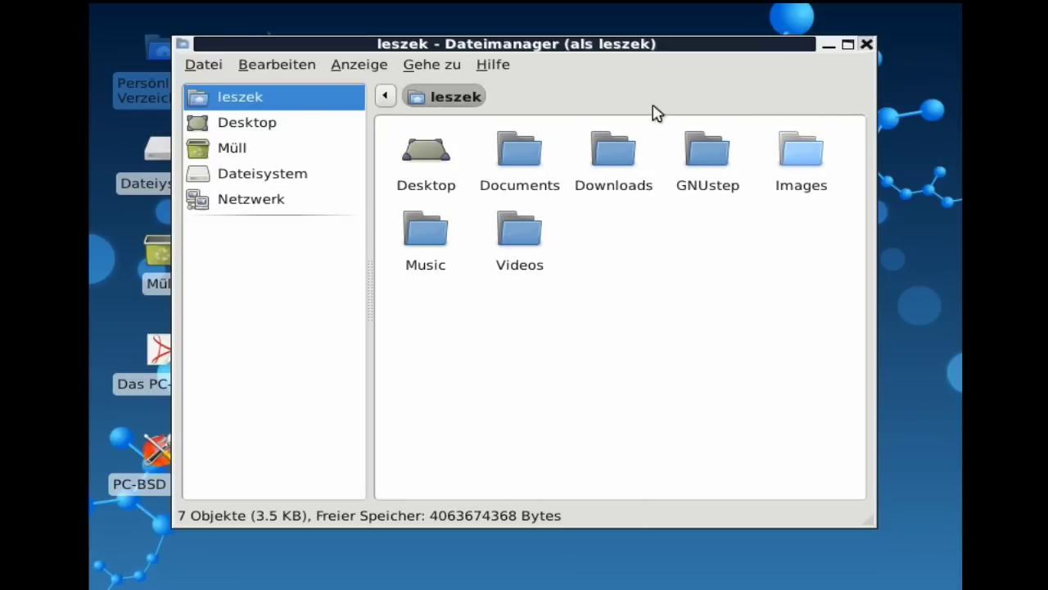
key(ctrl+w)
- Show the desktop menu's Anwendungen > Zubehör submenu listing Florence Virtual Keyboard, Mousepad, Orage Weltzeit and Vim
right_click(394, 153)
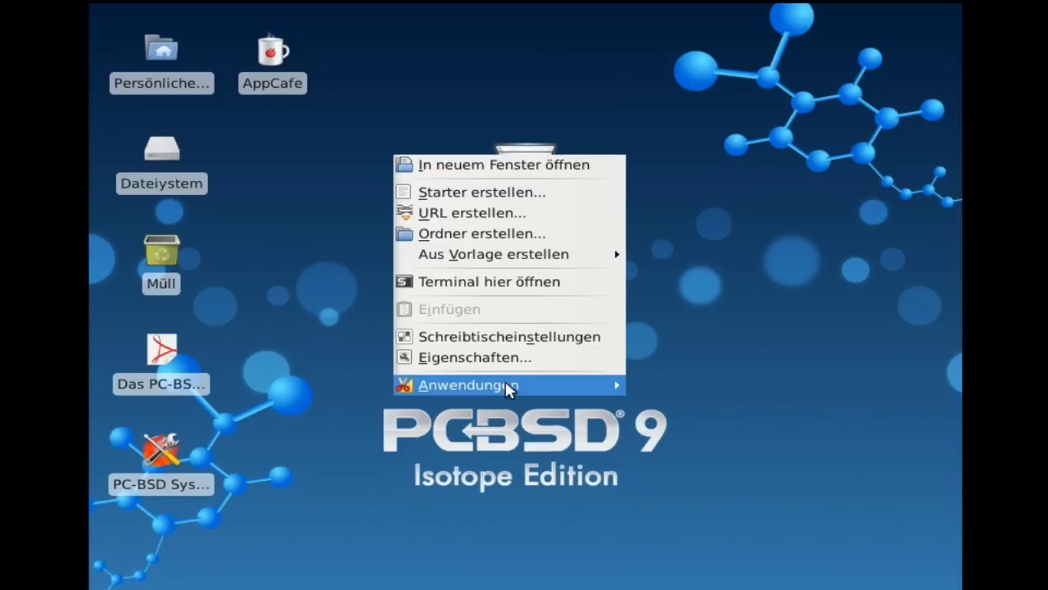
mouse_move(509, 387)
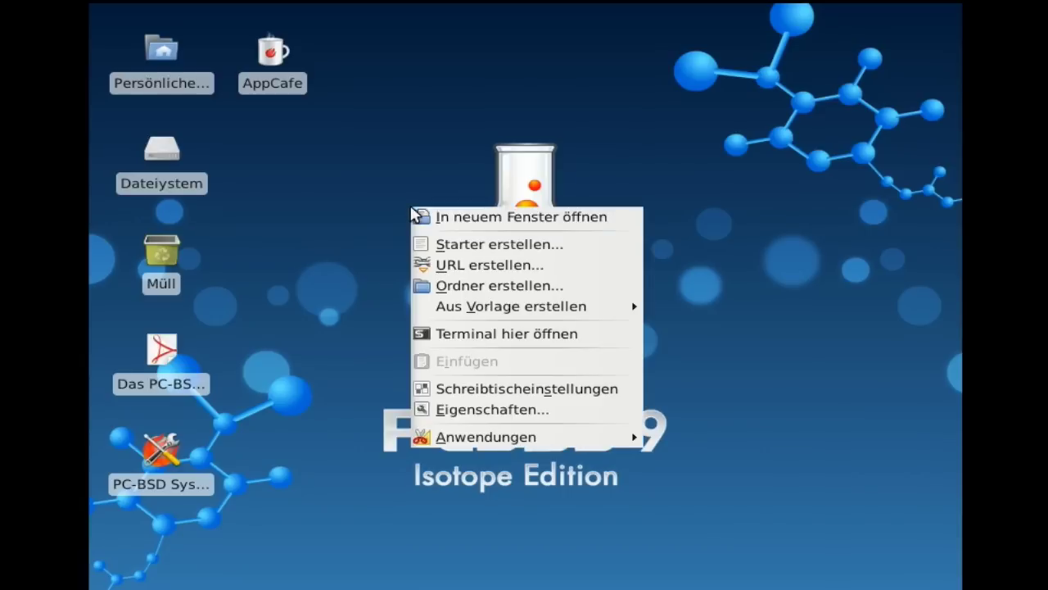
mouse_move(574, 439)
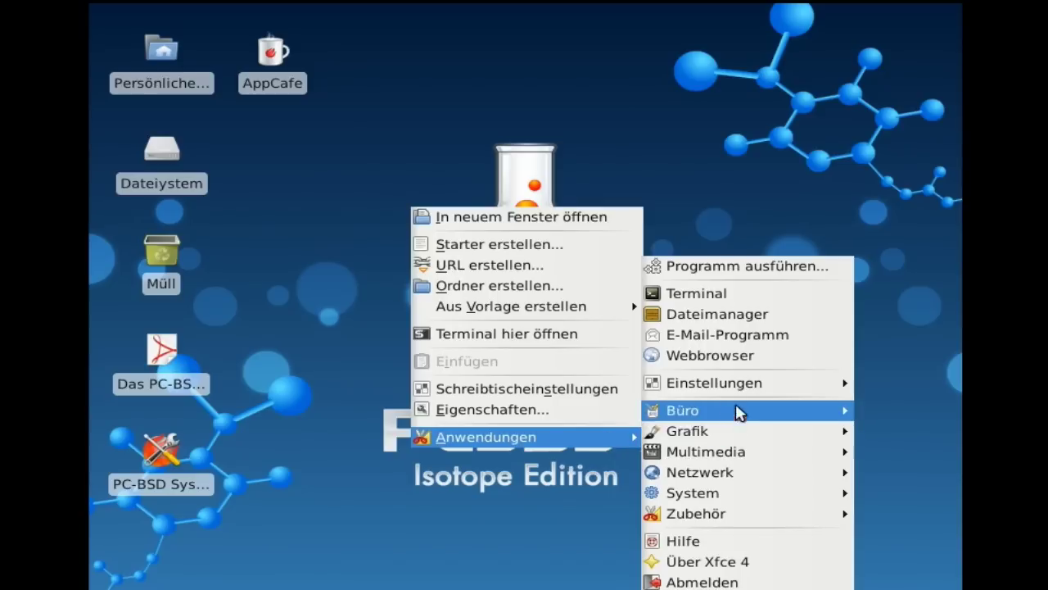
mouse_move(753, 387)
mouse_move(755, 493)
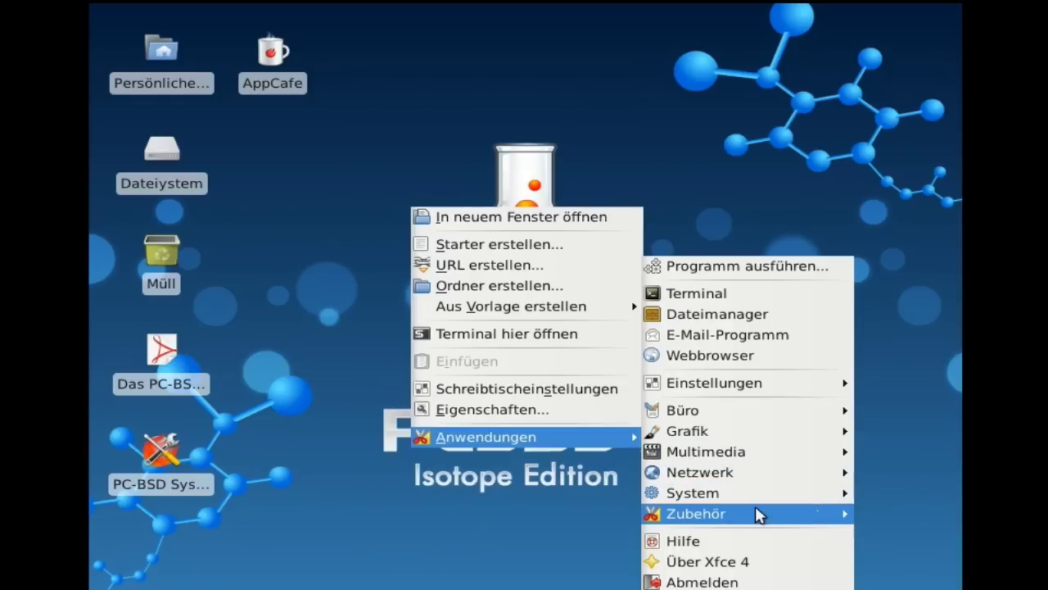
mouse_move(758, 518)
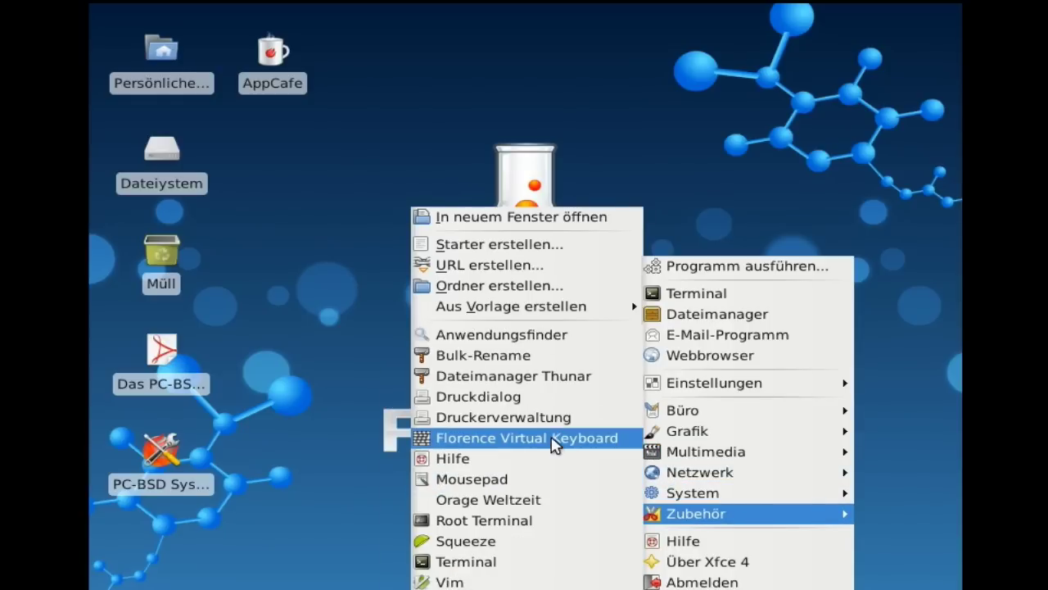